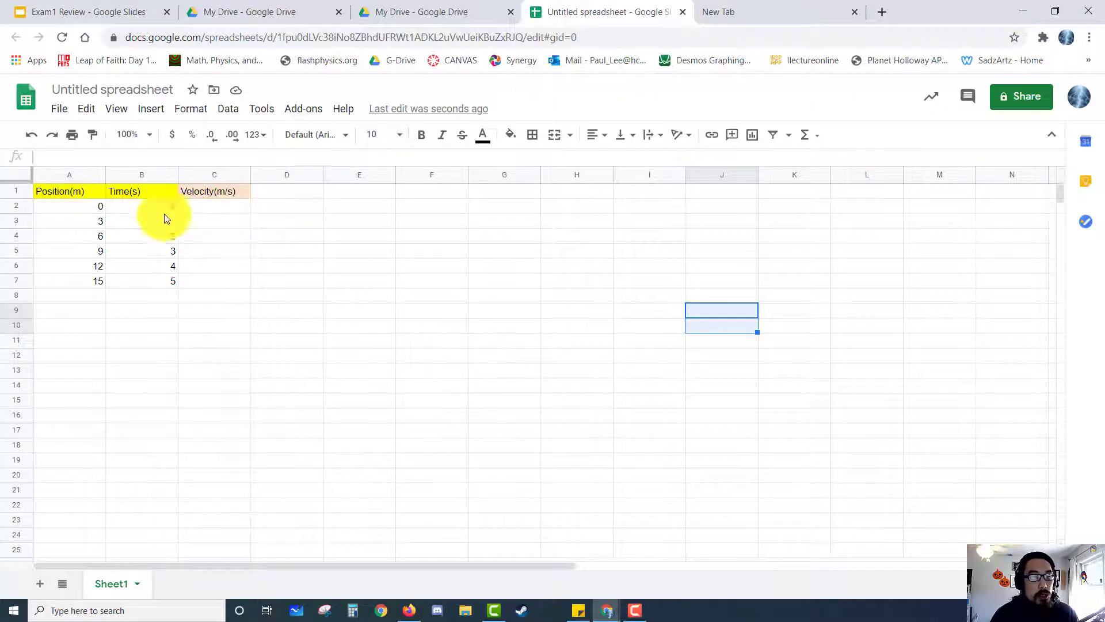
Enter =3/1 in C3 so the first velocity reads 3
click(76, 207)
click(86, 281)
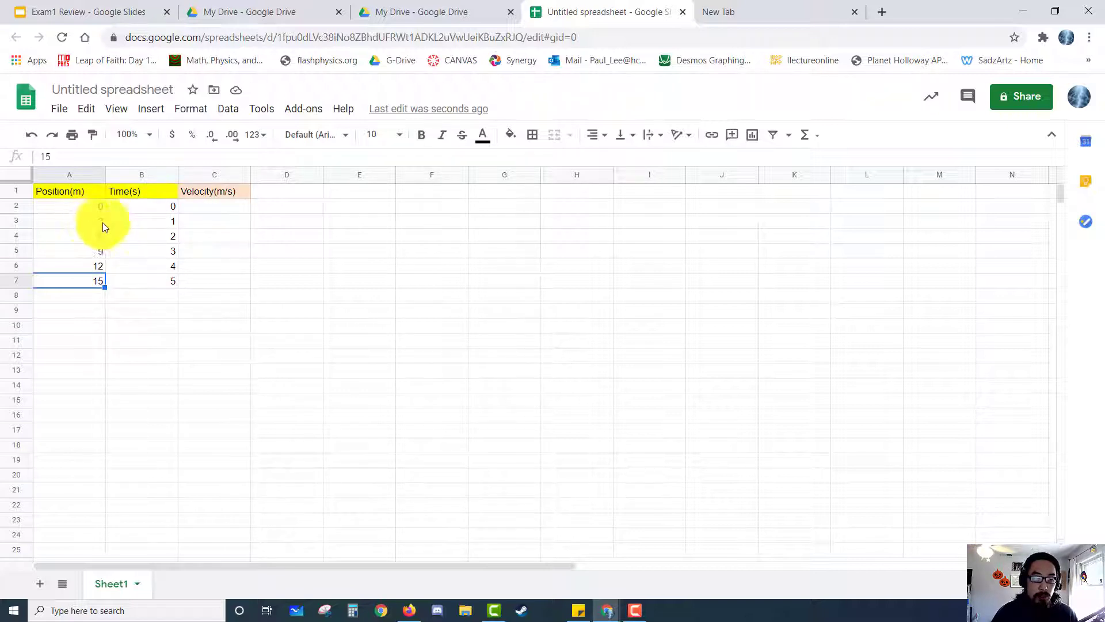
click(200, 222)
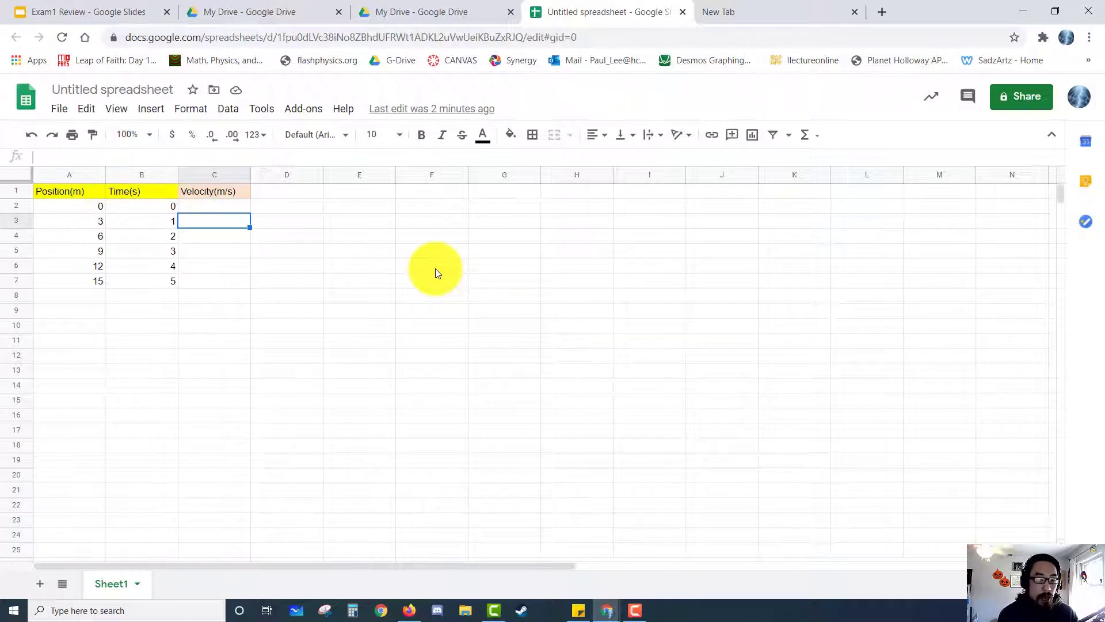
text(=)
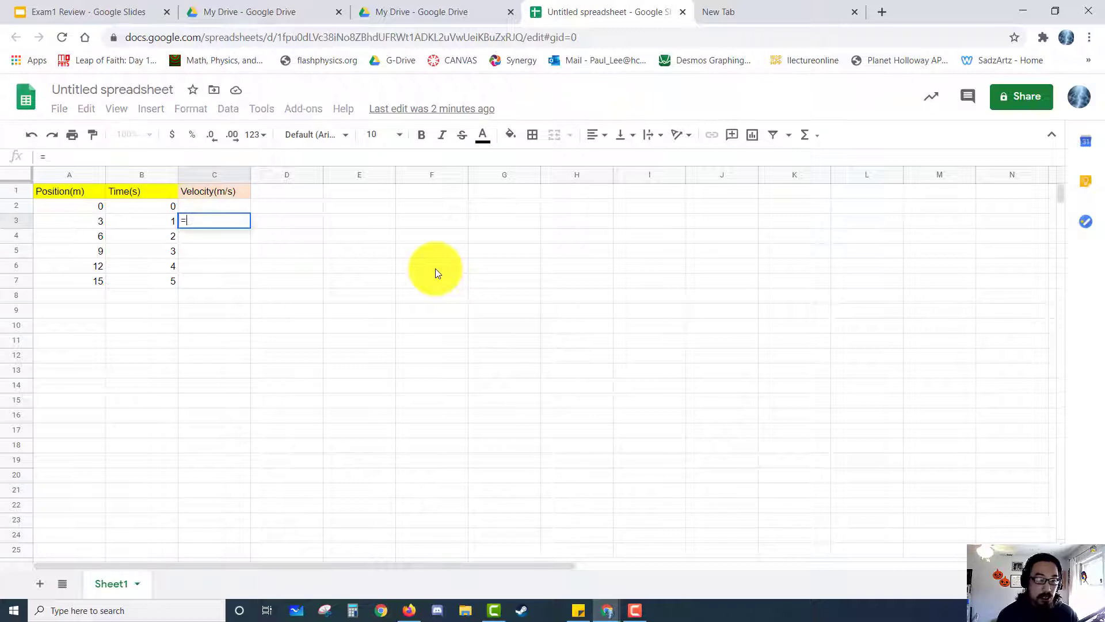
text(3/1)
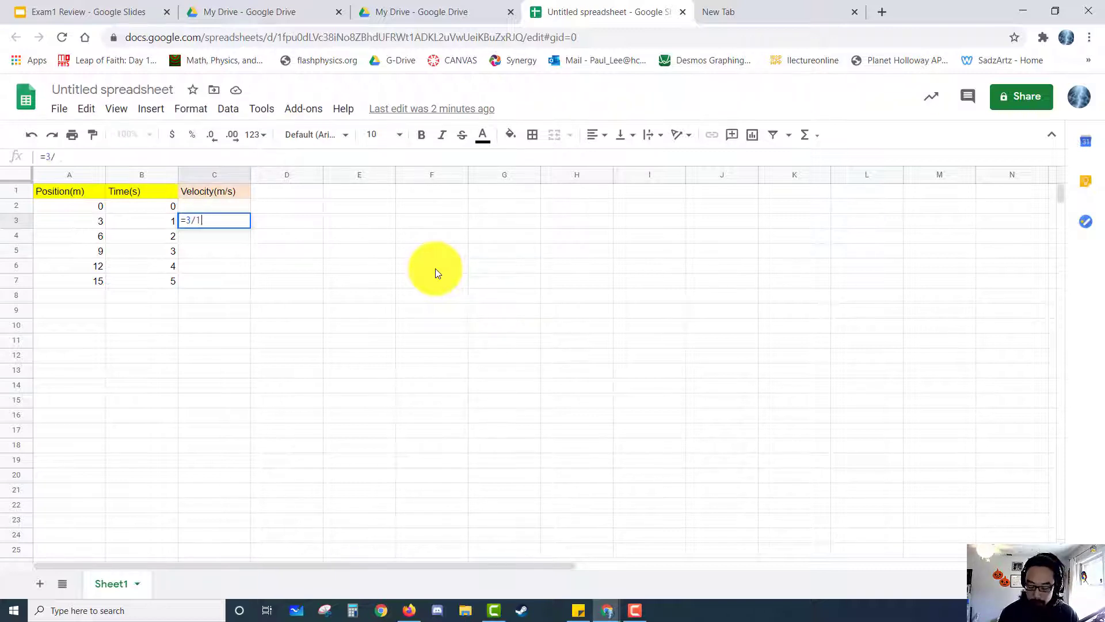
key(Return)
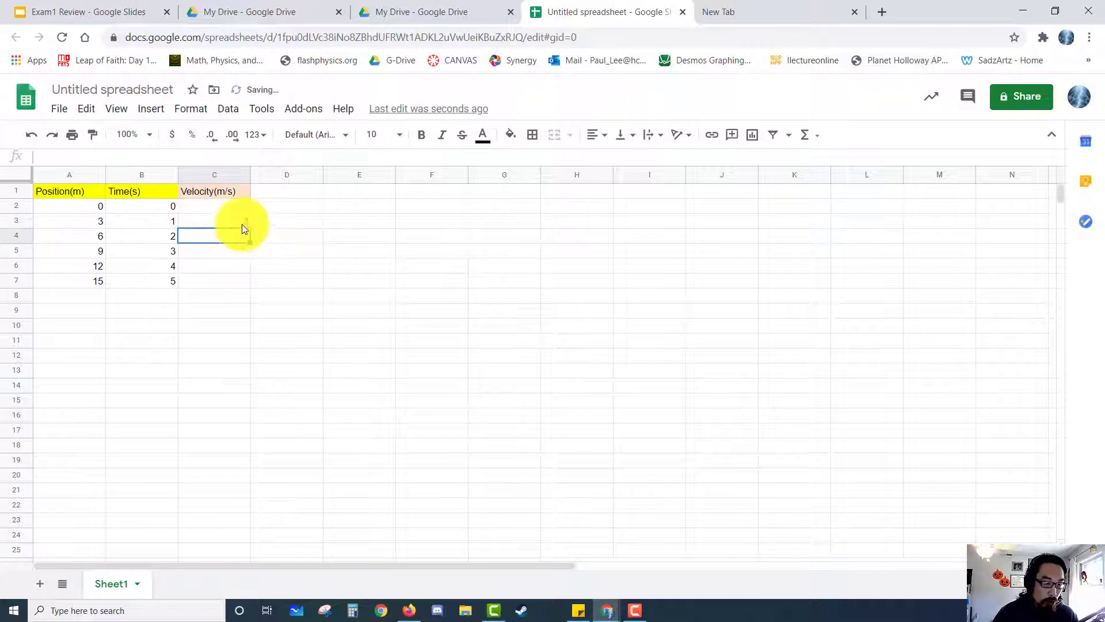
Try a scratch multiplication (=345345*1231) in F3, then clear it
click(433, 225)
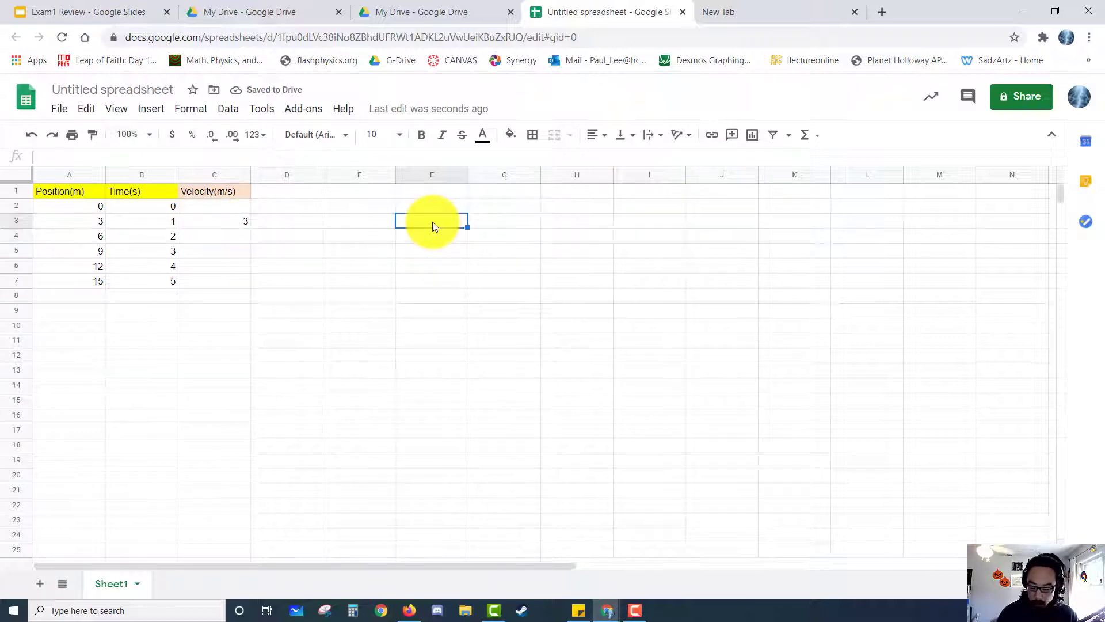
text(=345345)
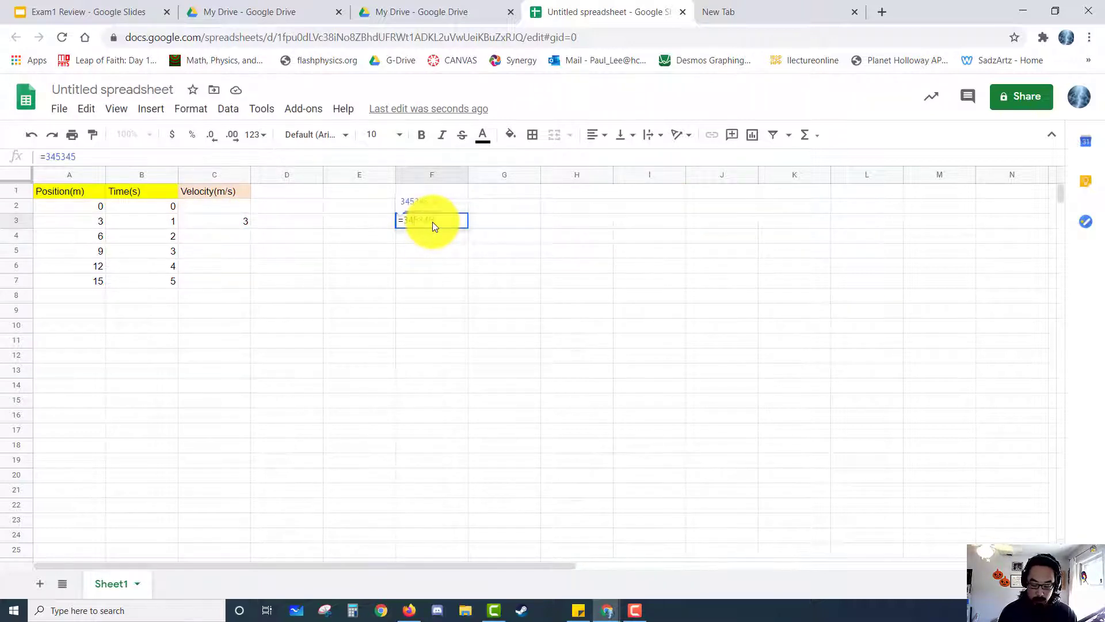
text(*12315)
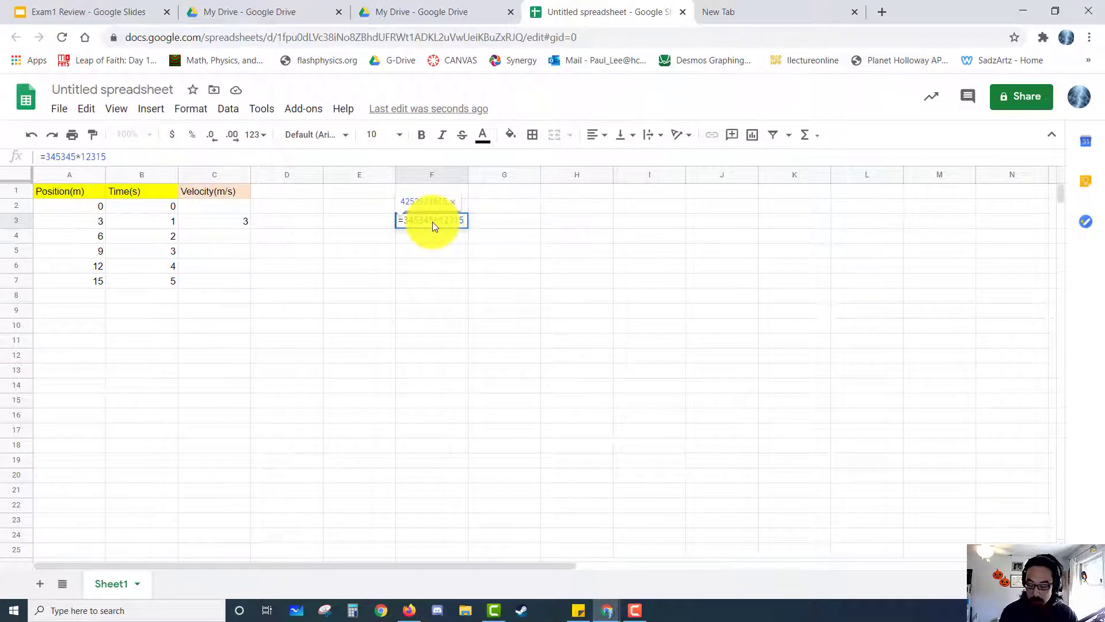
key(Return)
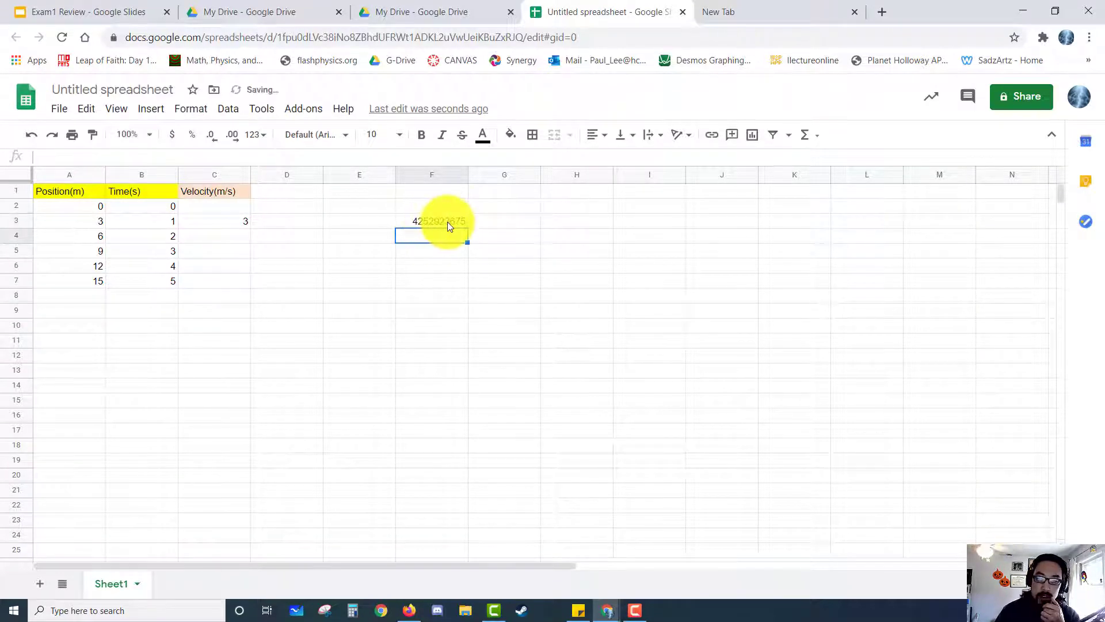
click(447, 222)
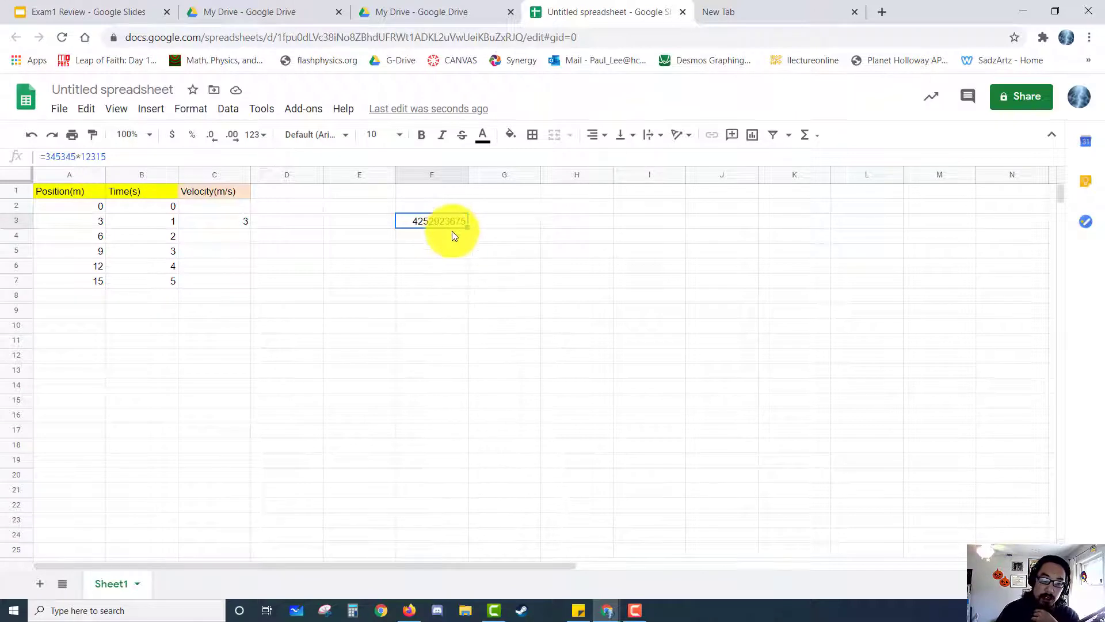
key(Delete)
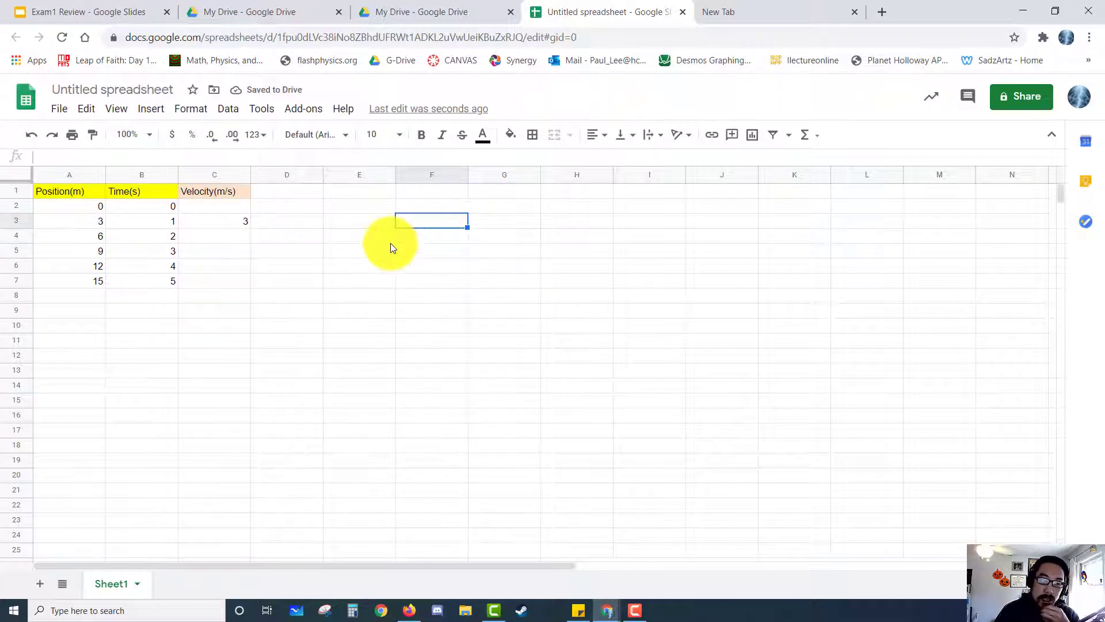
Replace C3's fixed 3/1 with the formula =A3/B3, still giving 3
click(240, 223)
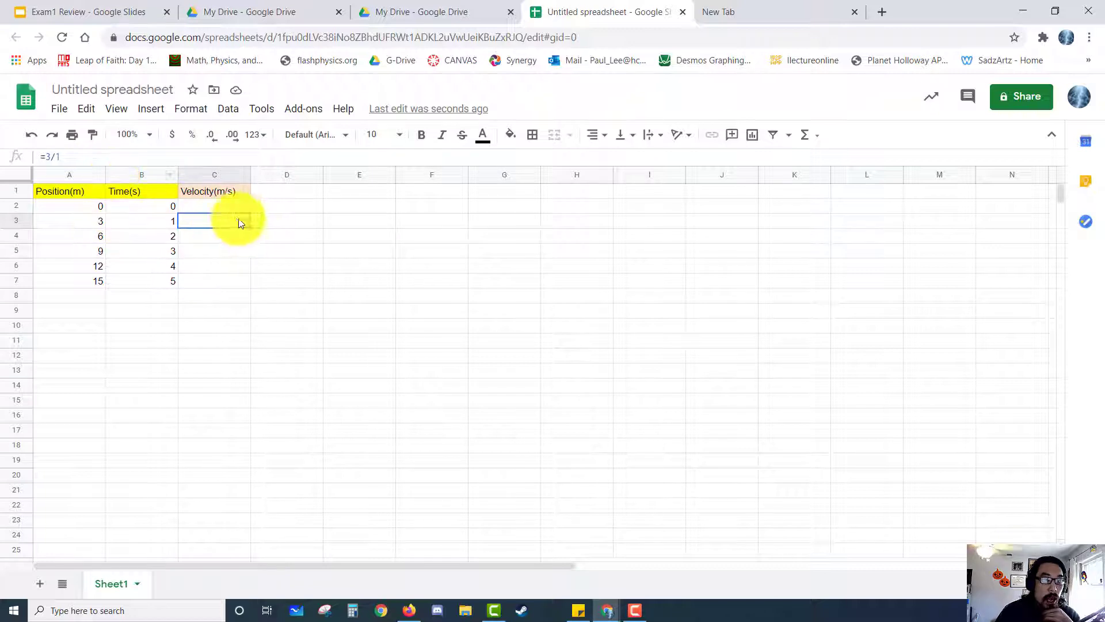
drag(44, 156, 87, 155)
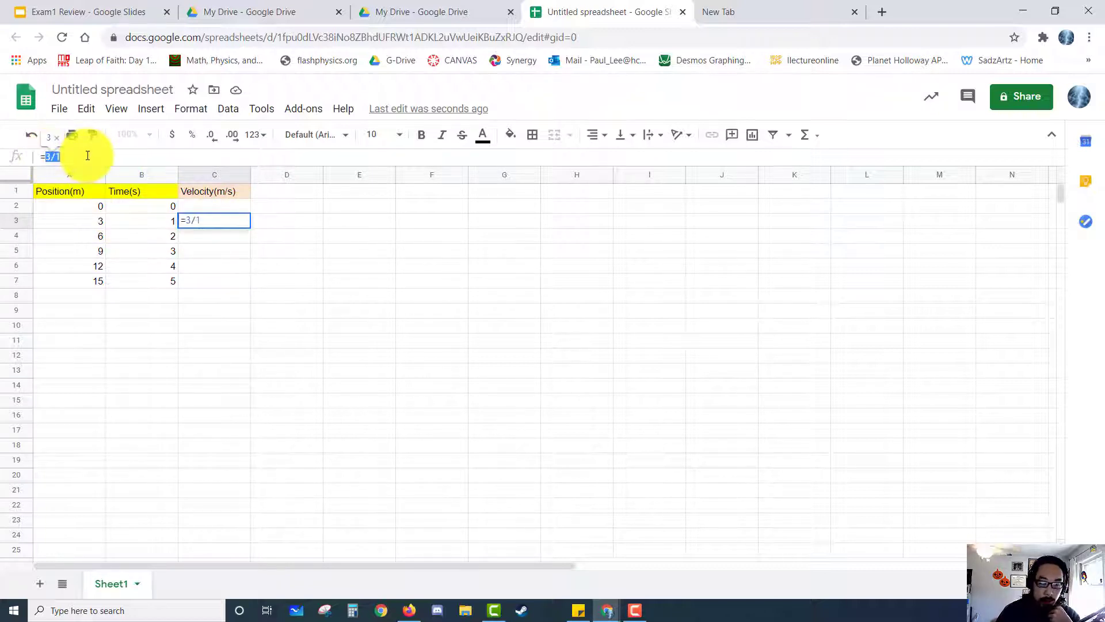
key(BackSpace)
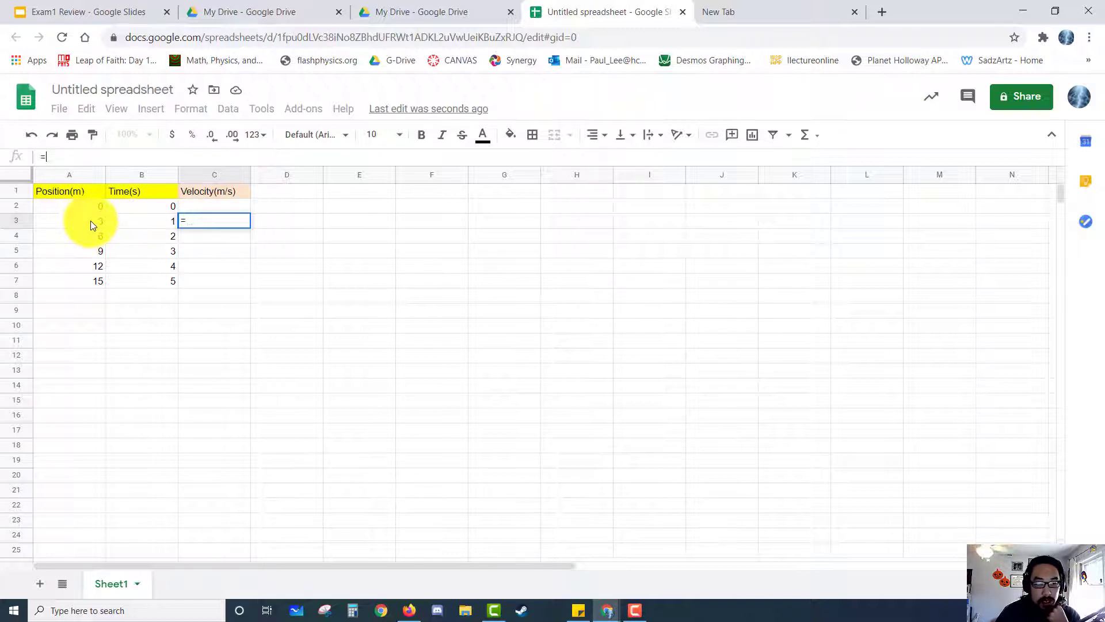
click(92, 223)
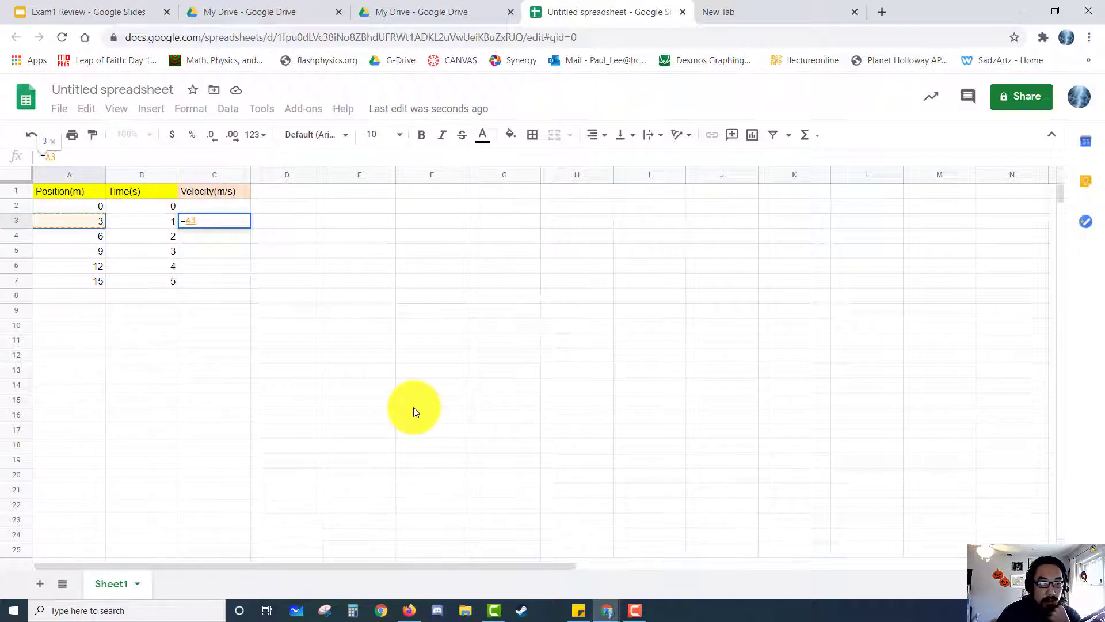
text(/)
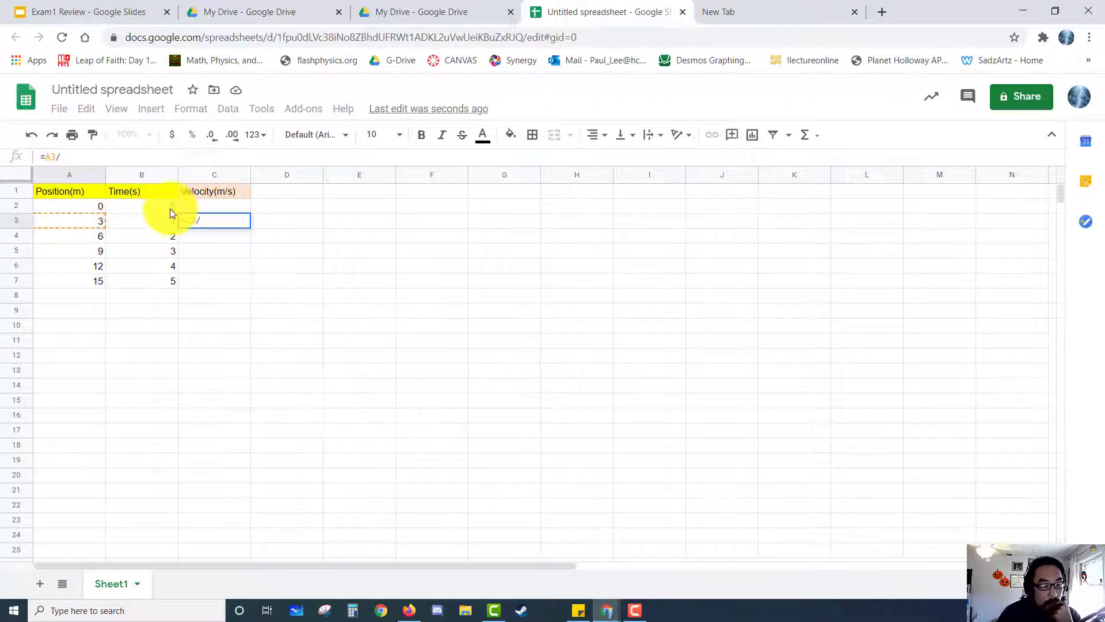
click(143, 222)
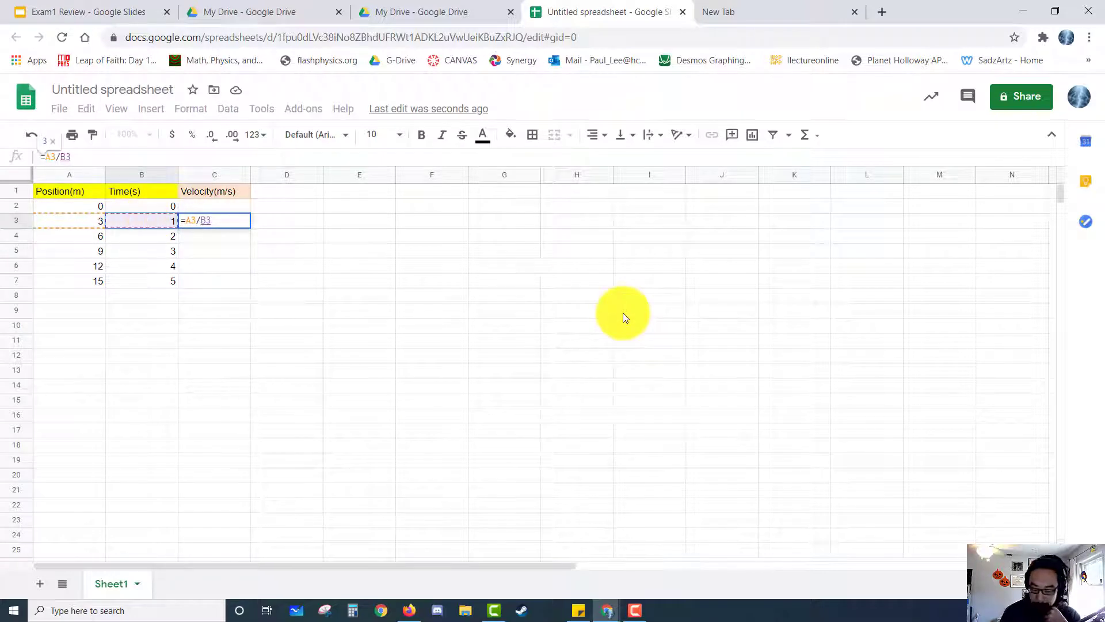
key(Return)
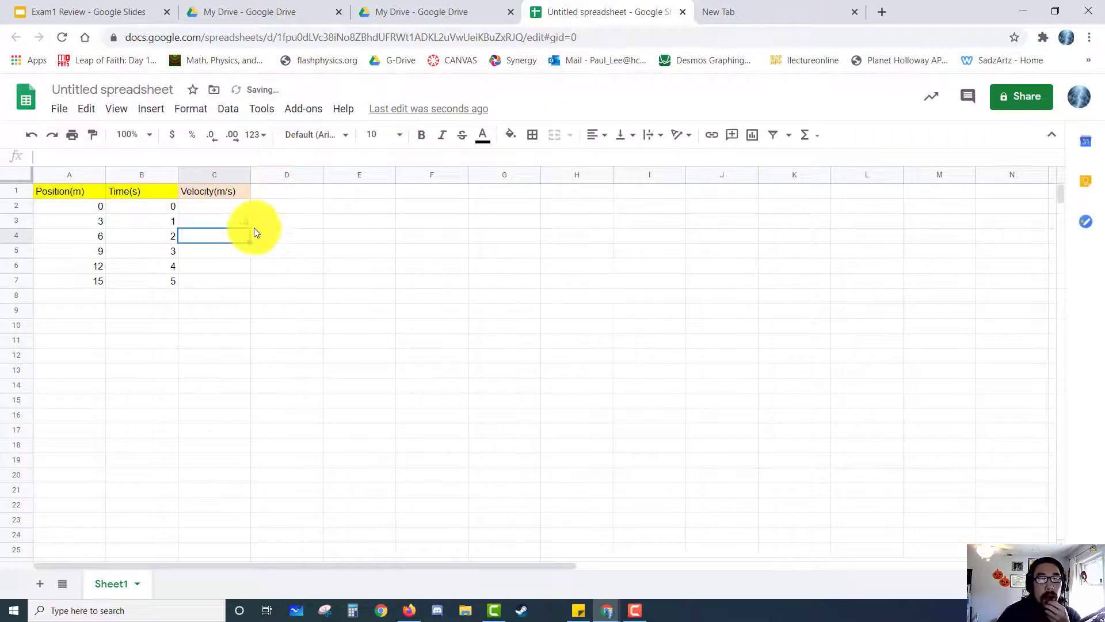
click(236, 224)
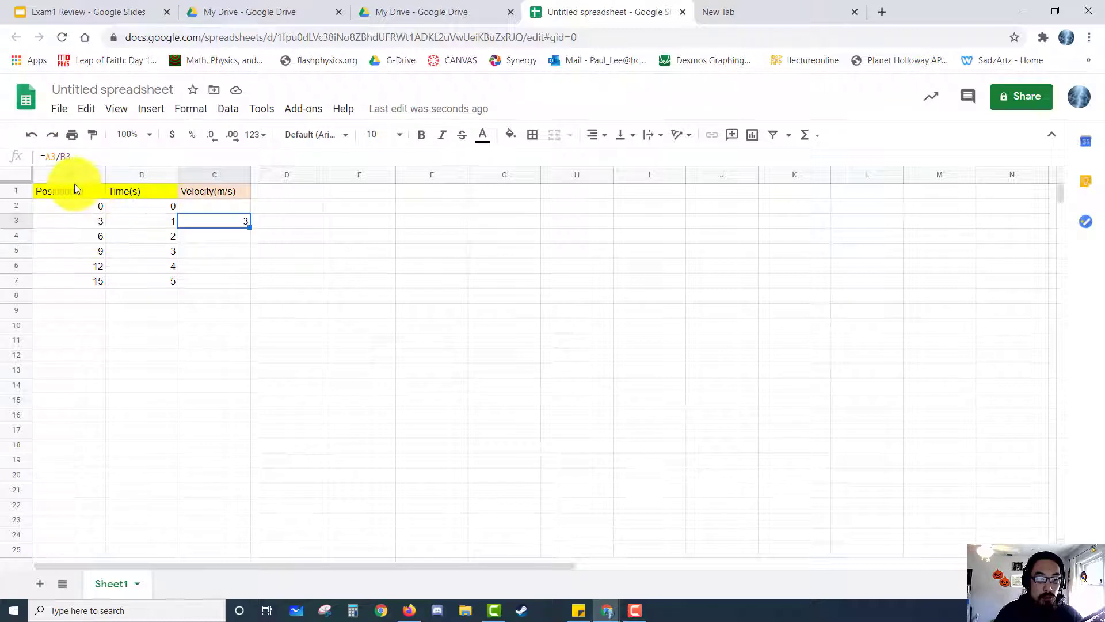
click(96, 222)
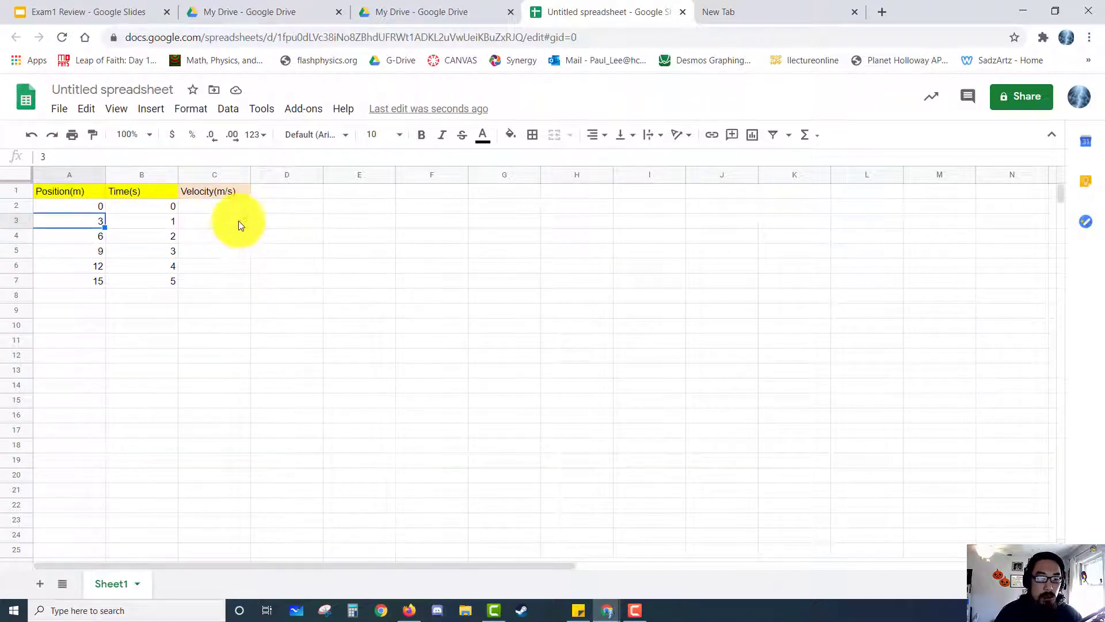
text(2)
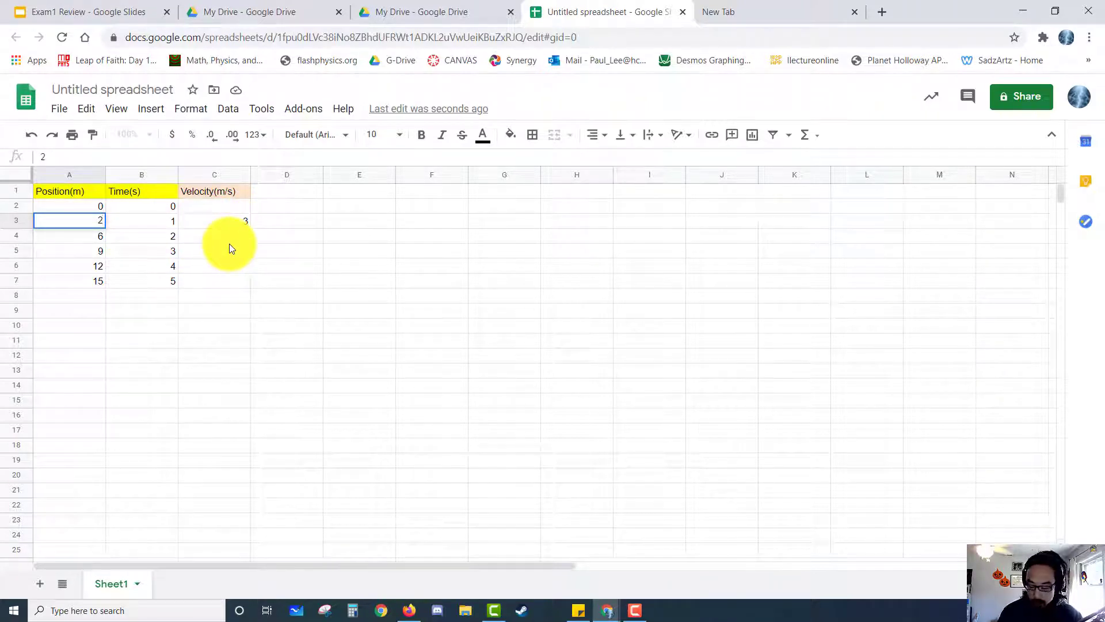
key(Return)
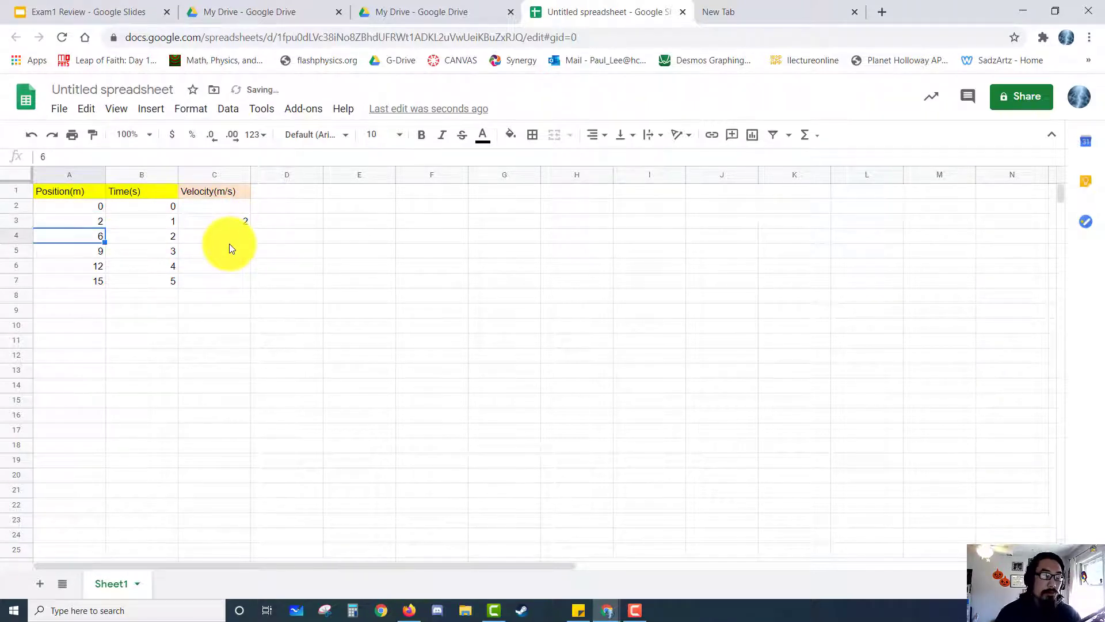
key(ctrl+z)
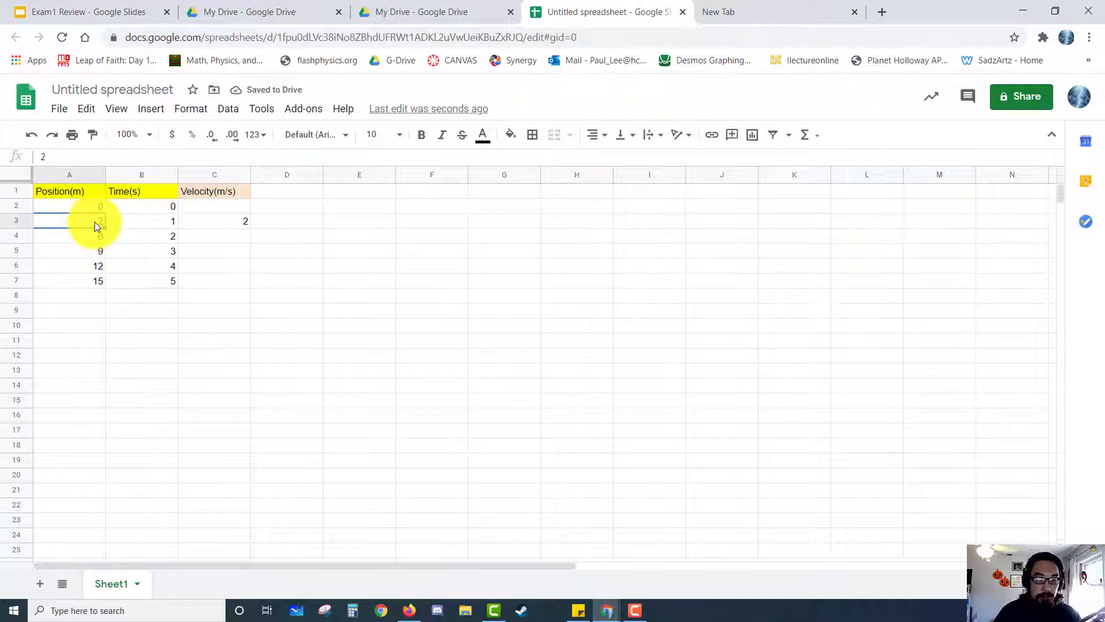
key(Down)
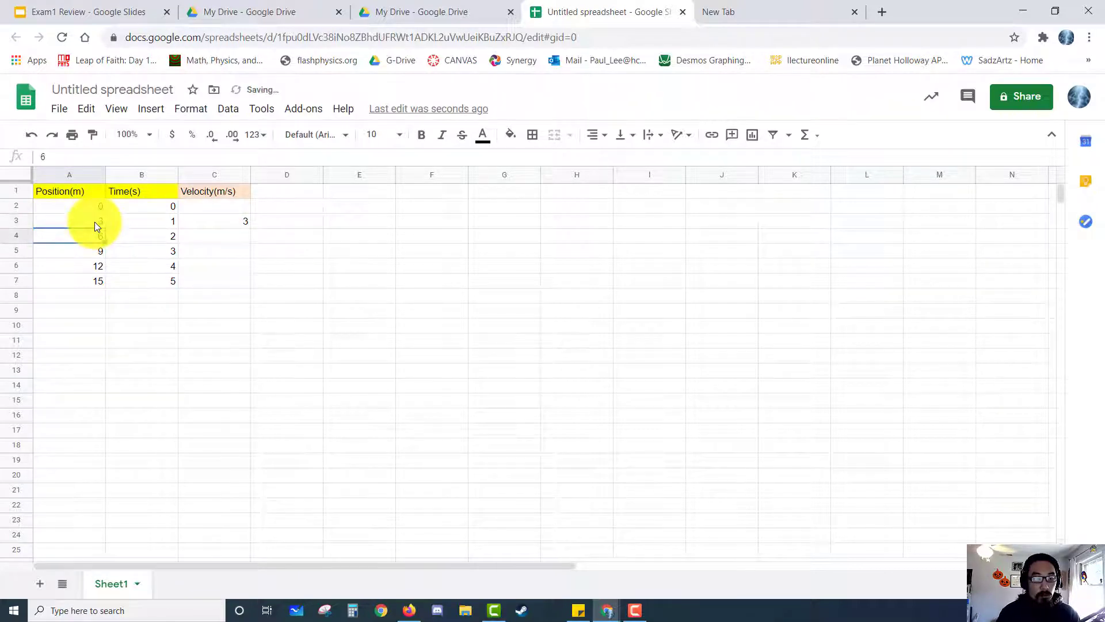
click(232, 221)
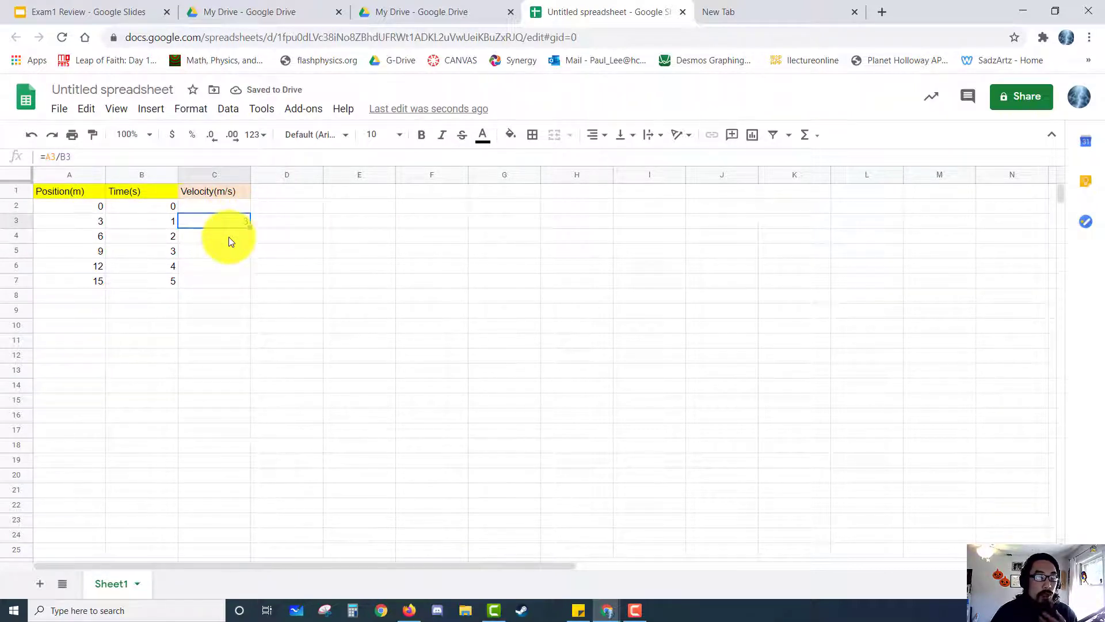
click(229, 237)
text(=)
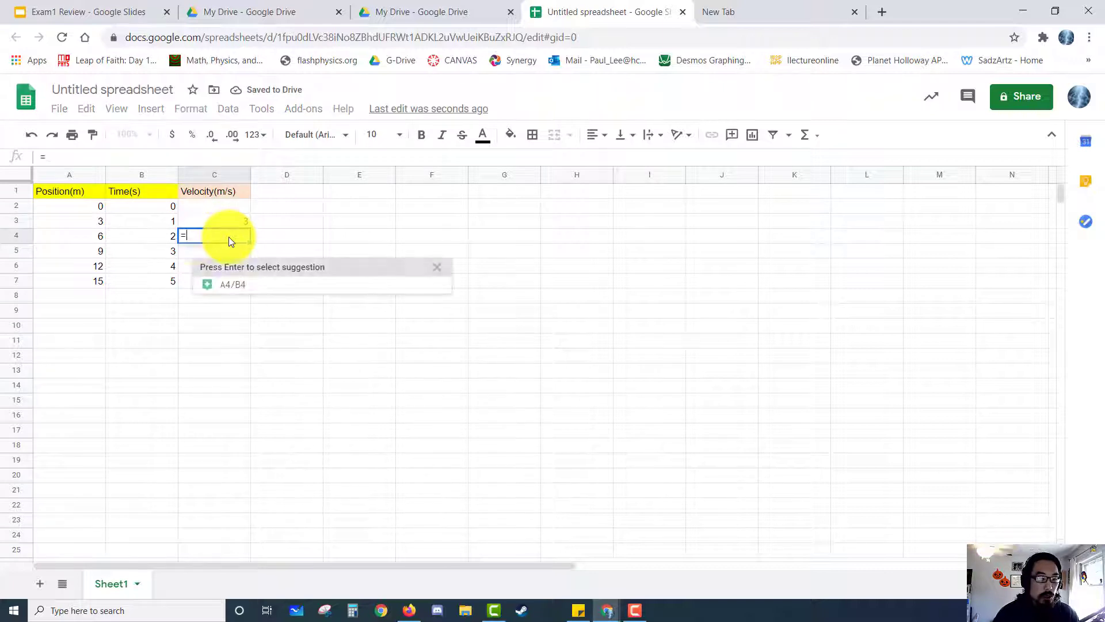
click(101, 234)
text(/)
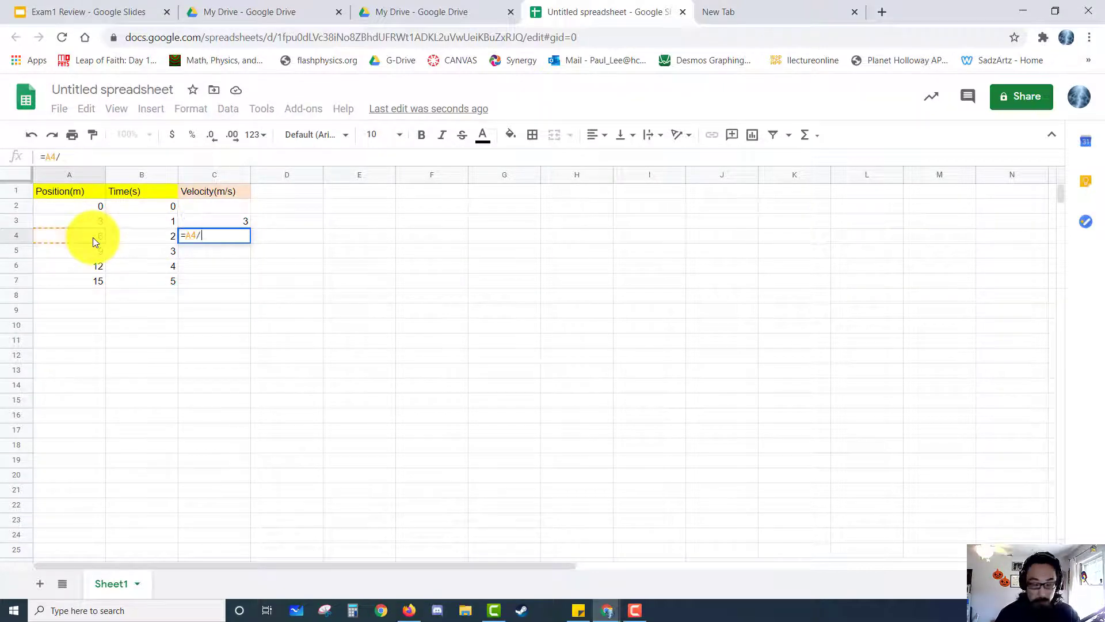
click(154, 239)
key(Return)
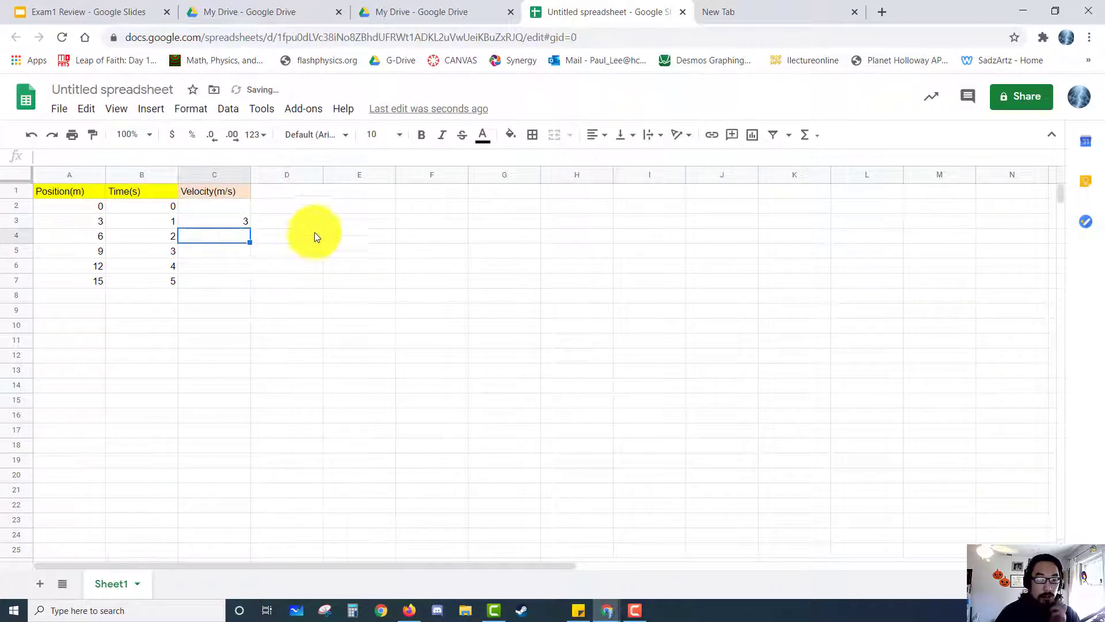
click(270, 225)
click(238, 225)
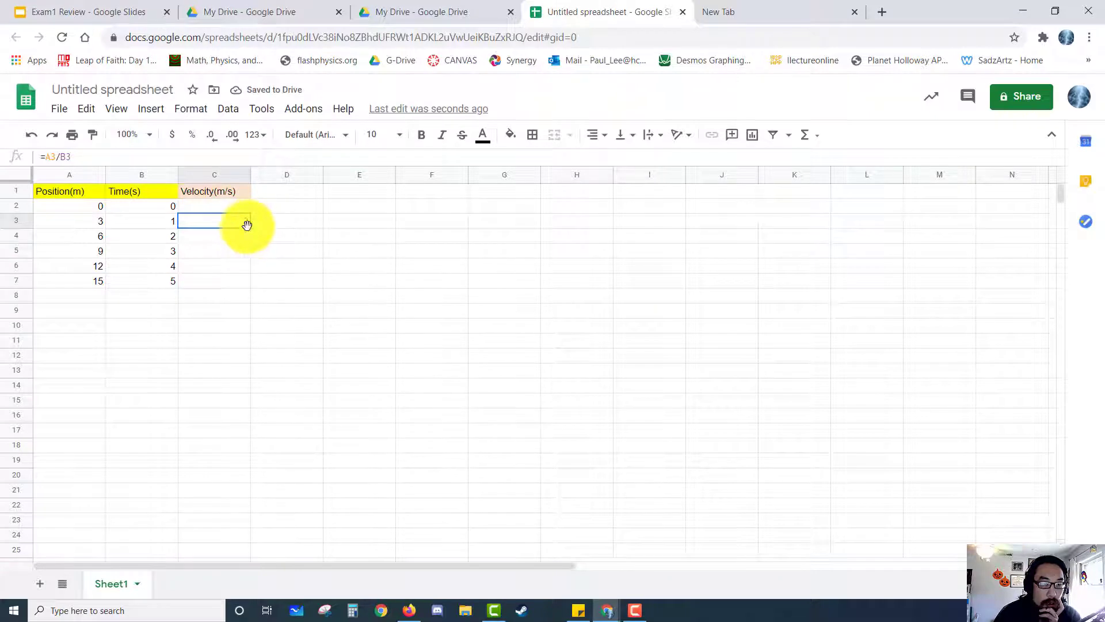
drag(248, 227, 254, 281)
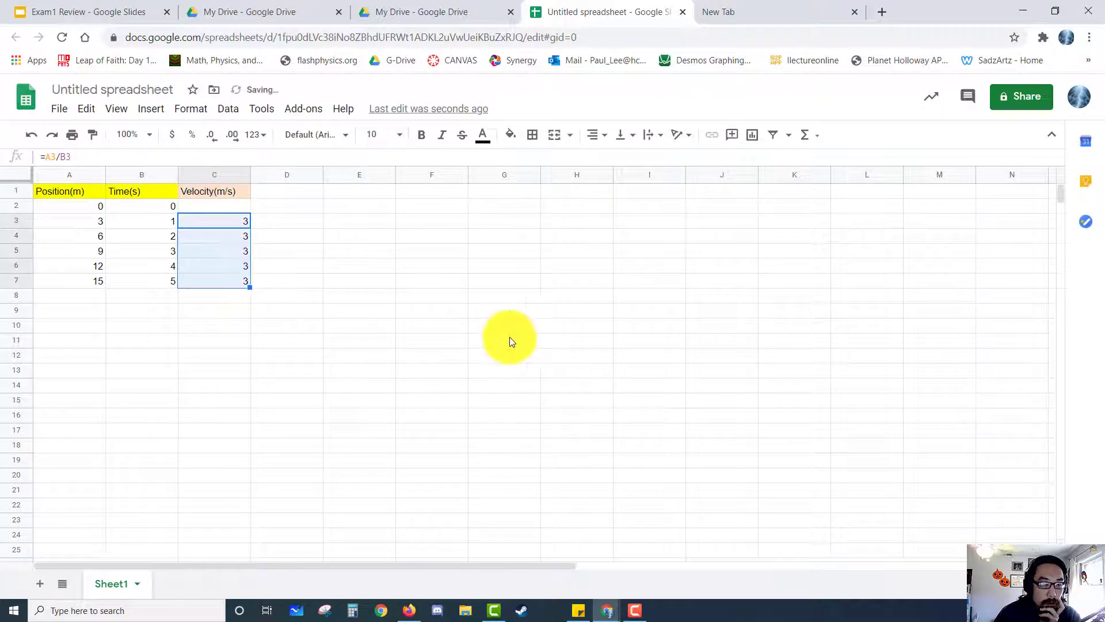
click(215, 220)
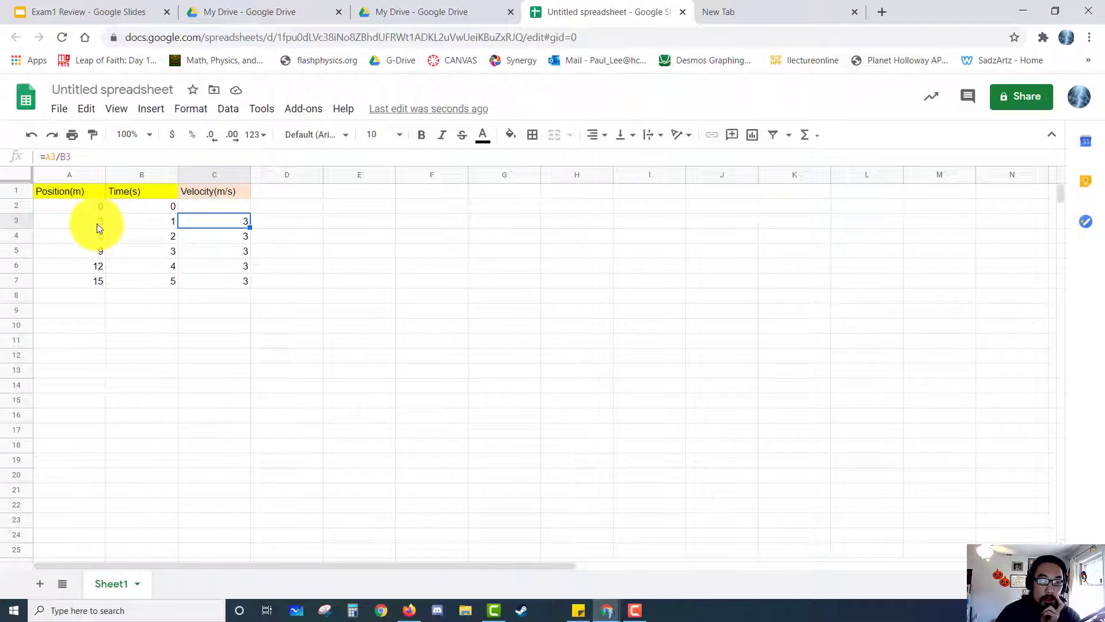
click(222, 237)
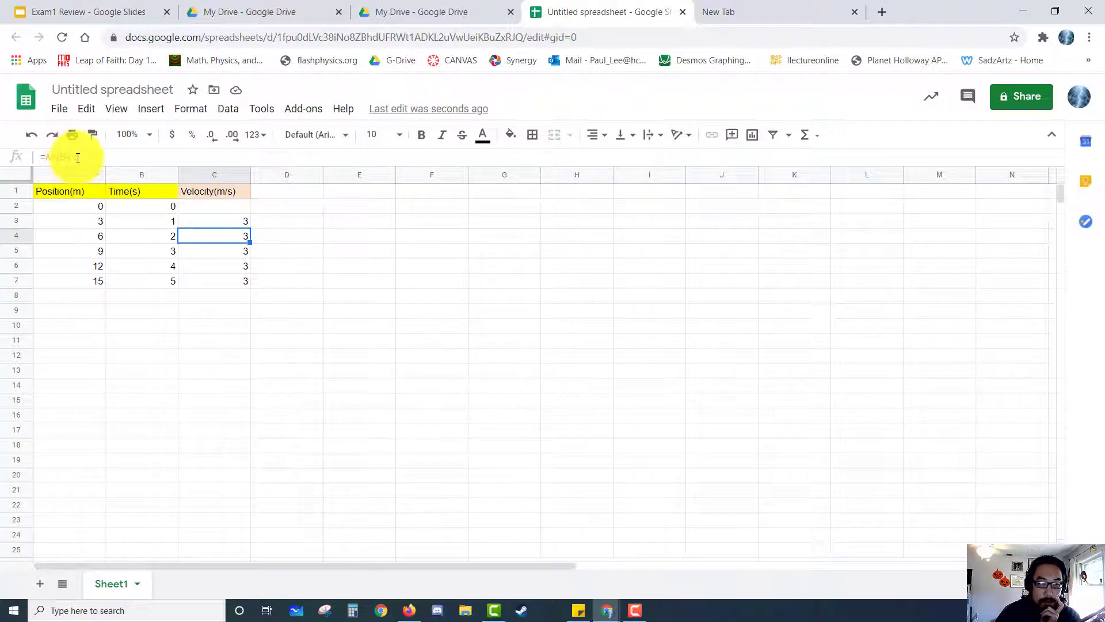
click(98, 235)
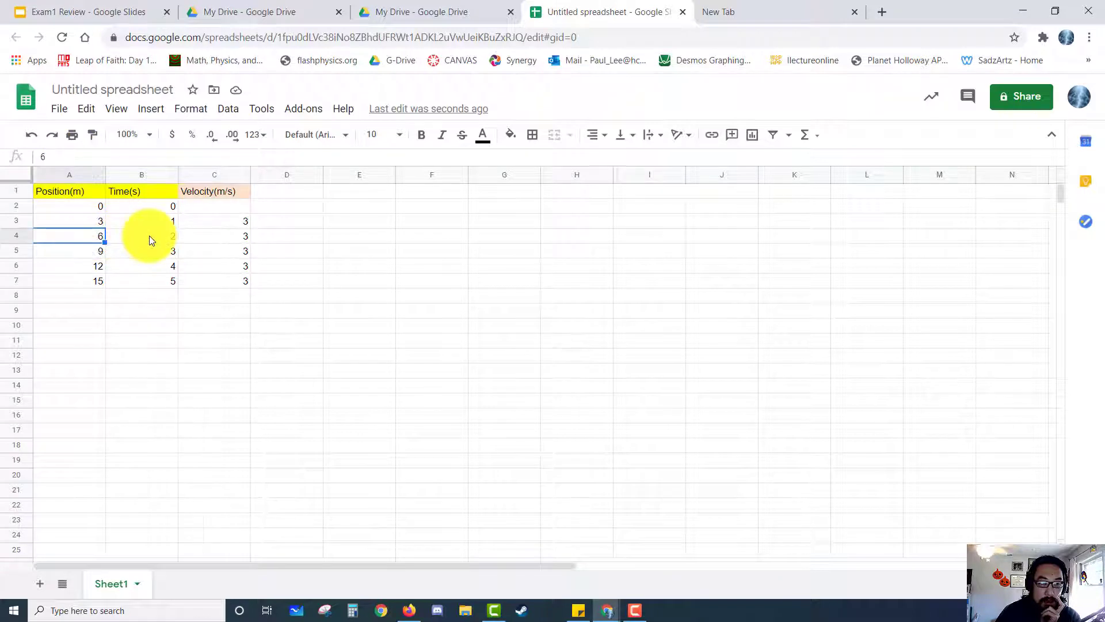
click(148, 236)
click(236, 239)
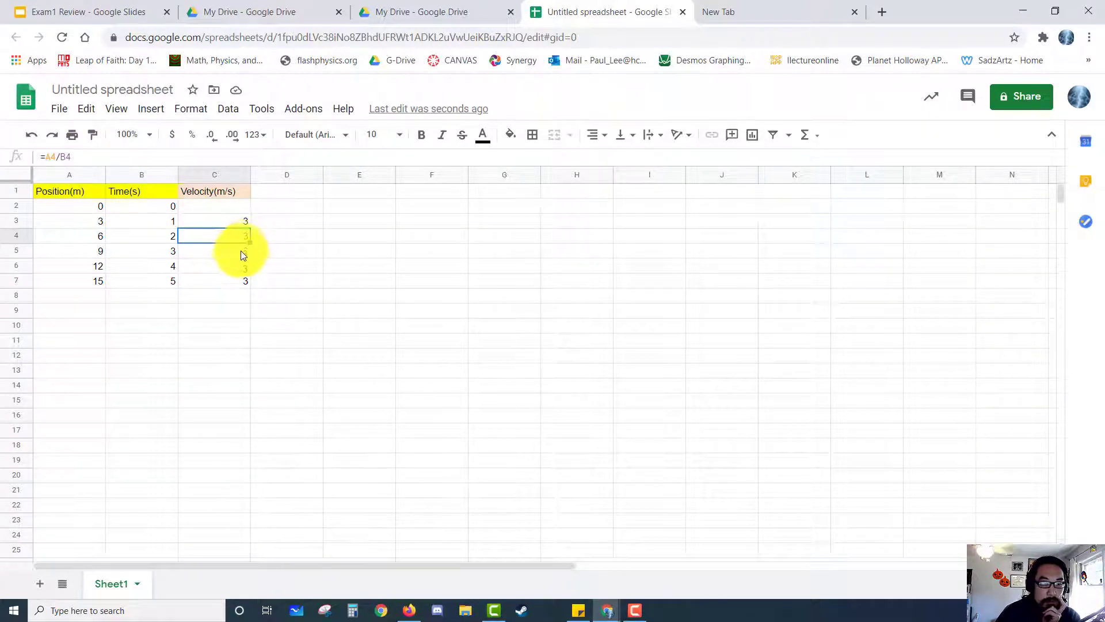
click(242, 251)
click(234, 262)
click(231, 281)
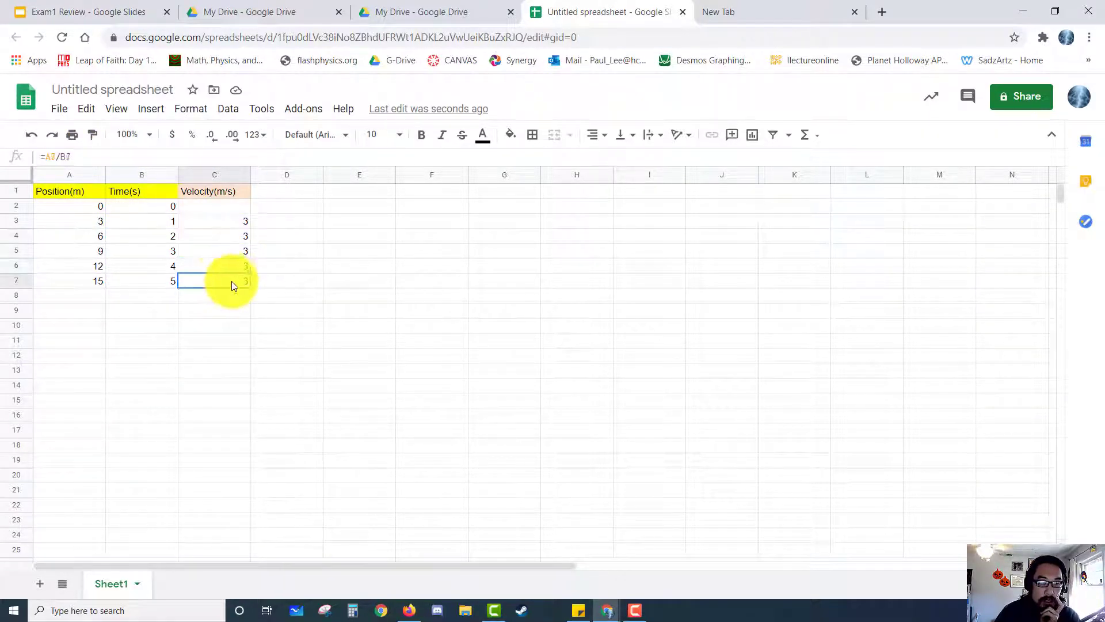
click(230, 222)
click(231, 237)
click(232, 251)
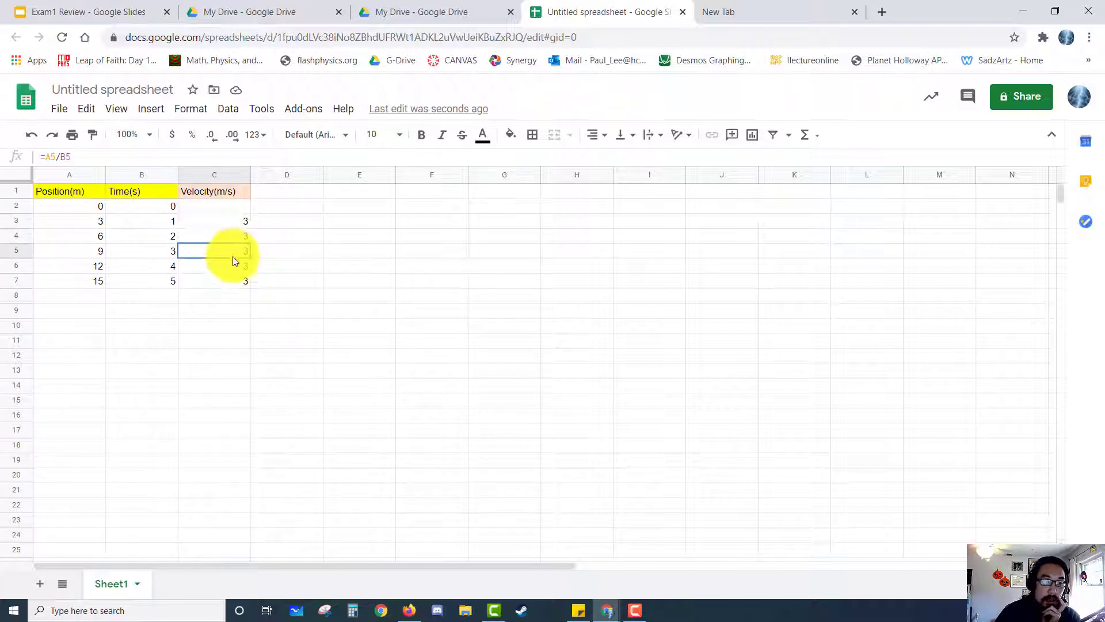
click(230, 266)
click(229, 282)
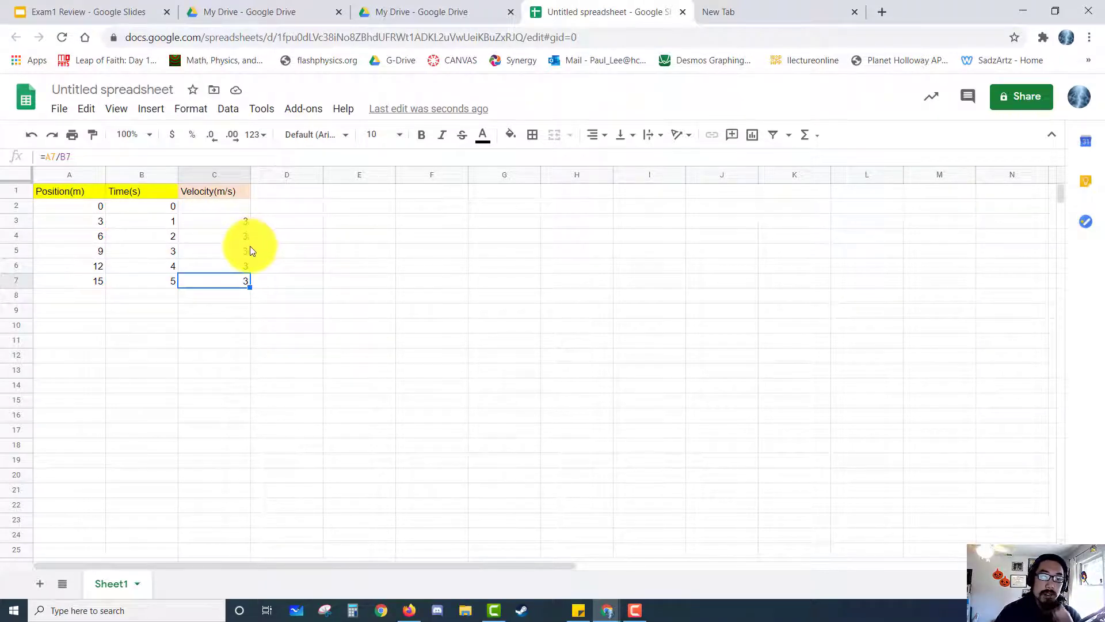
Enter 3 in C2 and discard a stray edit in C3, keeping its formula
click(232, 206)
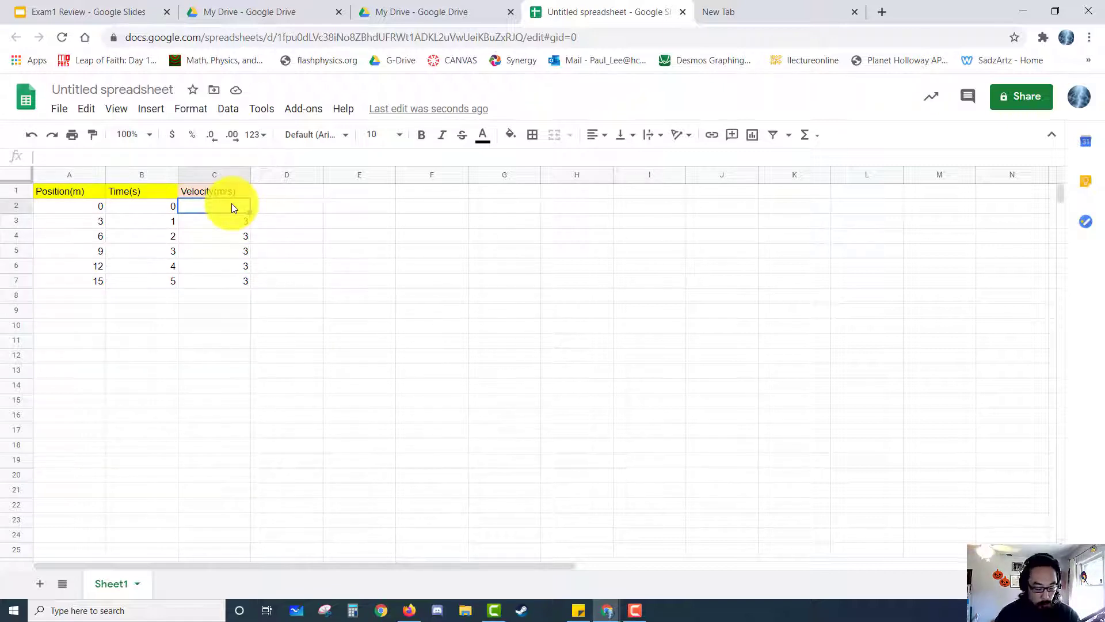
text(3)
key(Return)
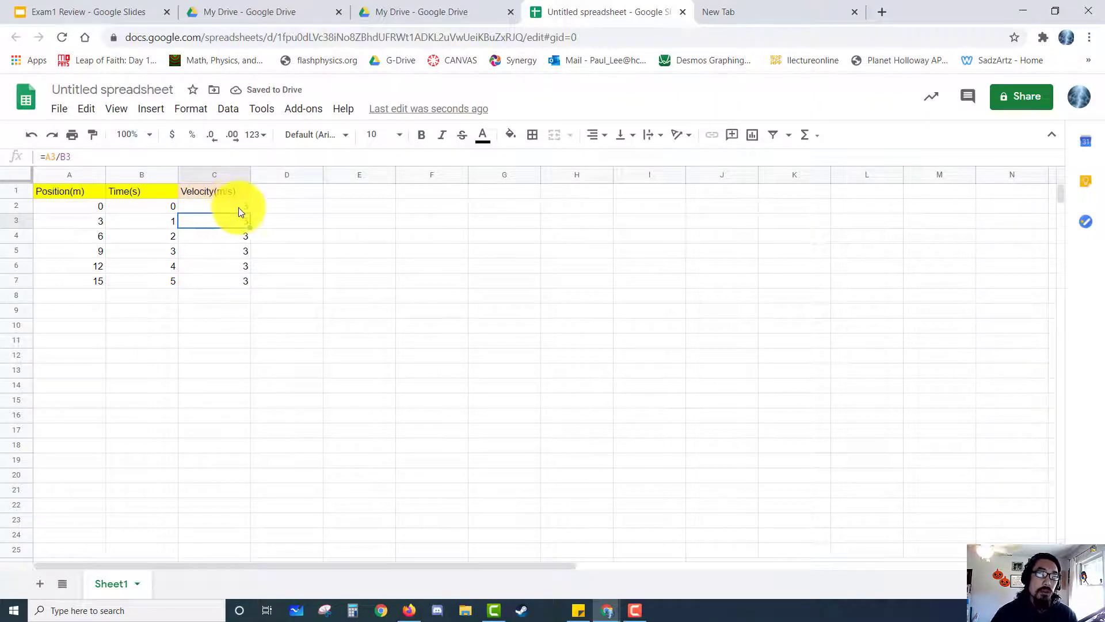
text(f)
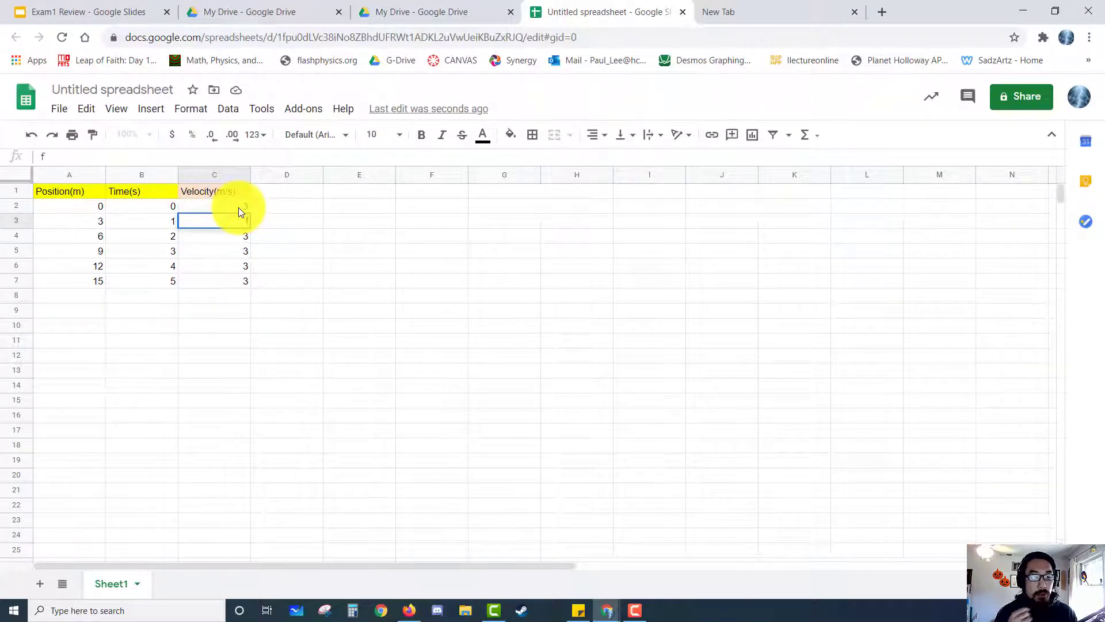
key(BackSpace)
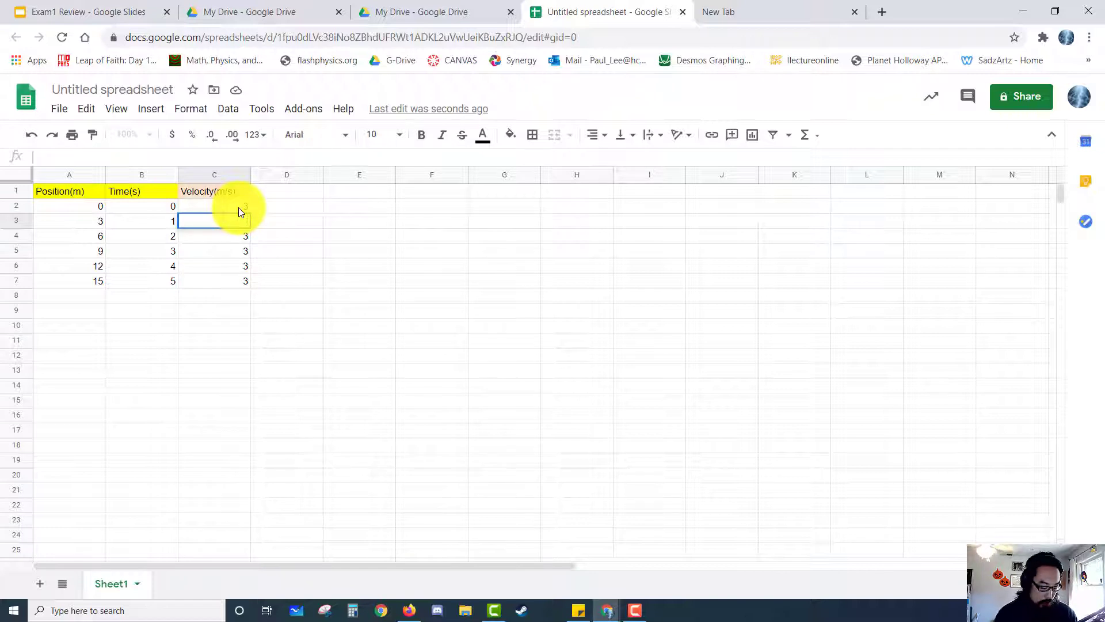
key(Escape)
key(Down)
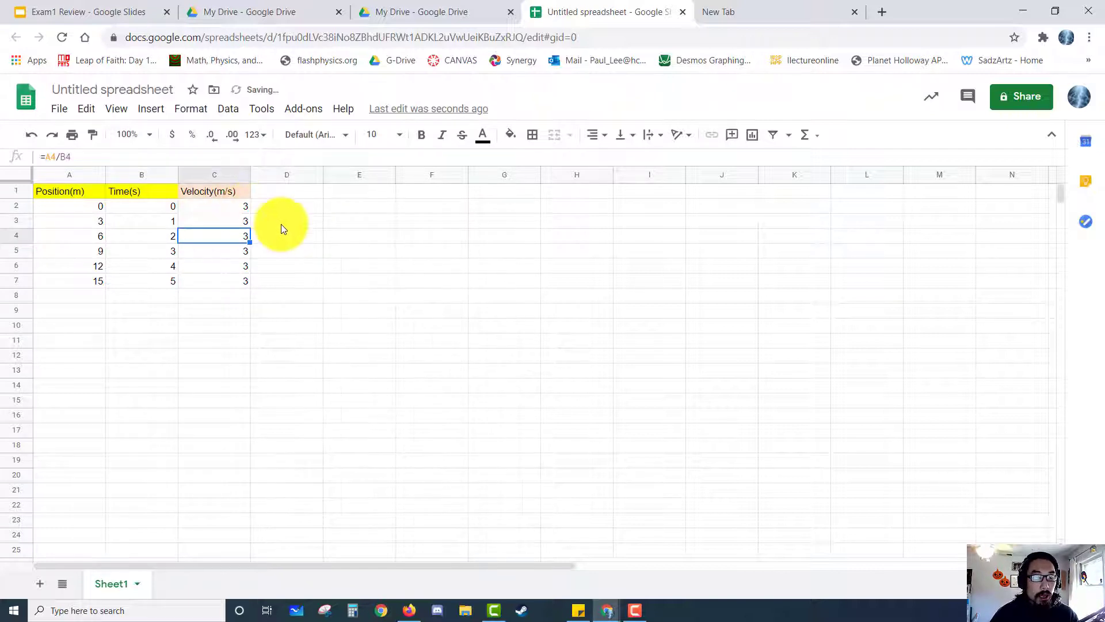
Add the header position^2 in D1 with a light red background
click(287, 191)
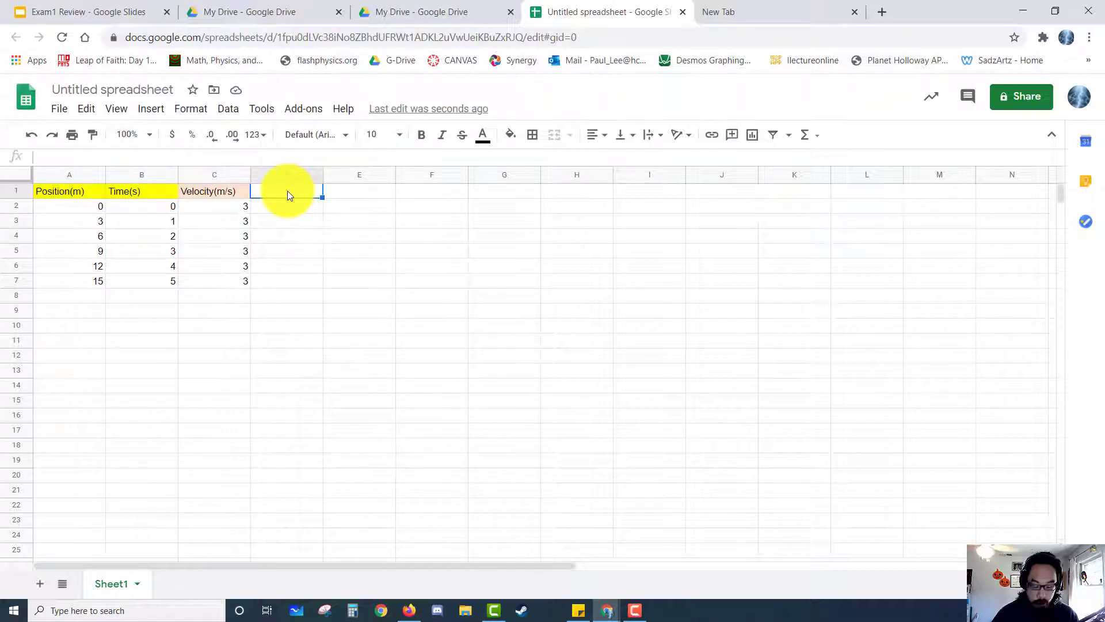
text(position^2)
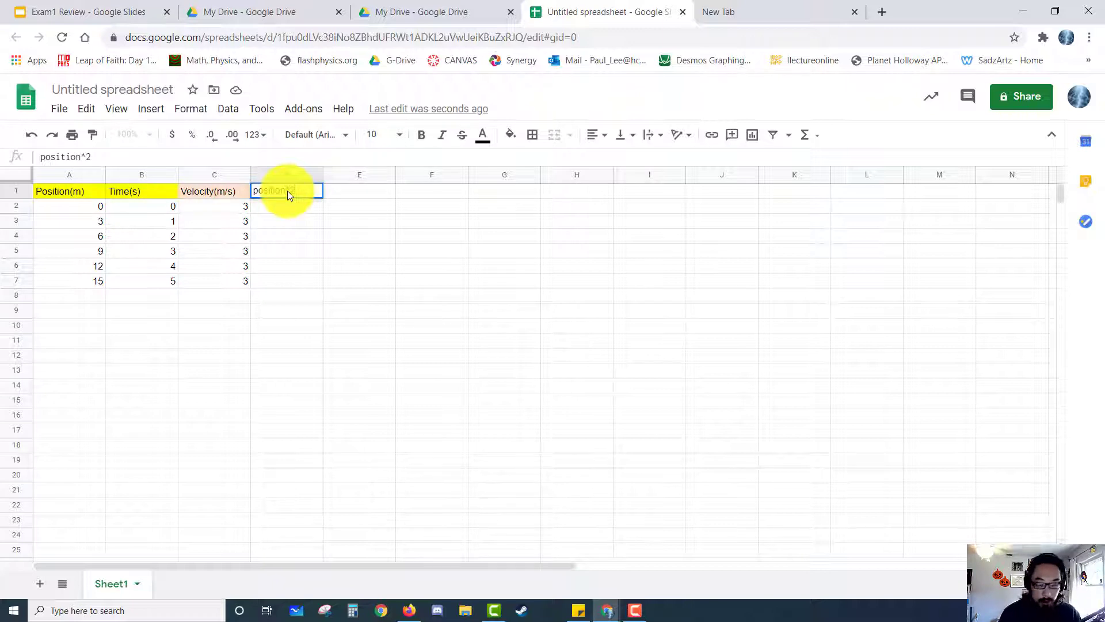
key(ctrl+Return)
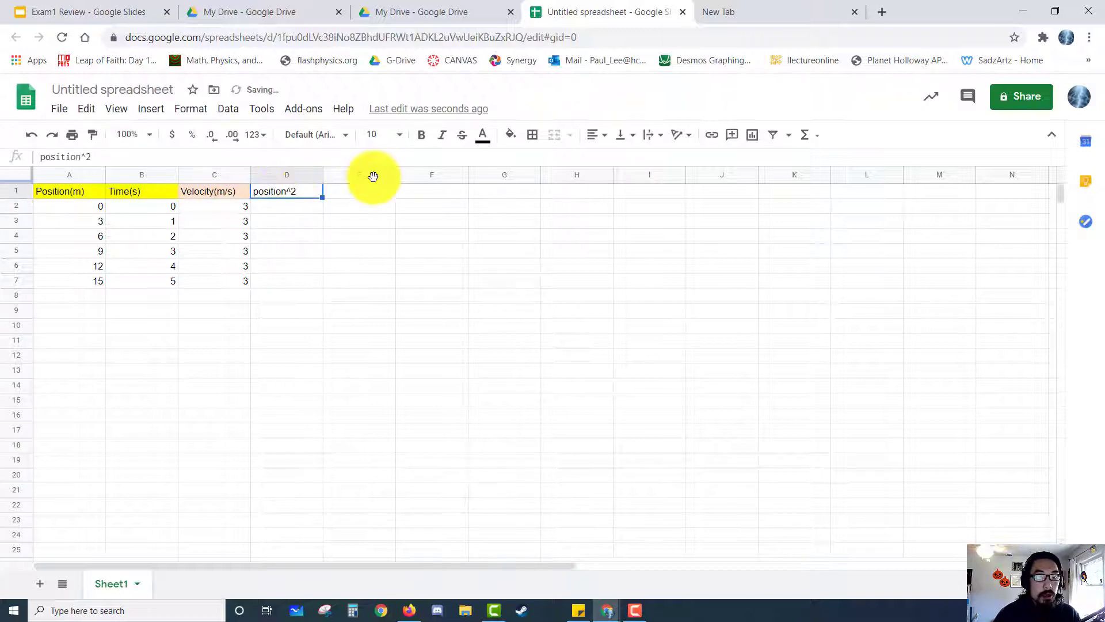
click(518, 138)
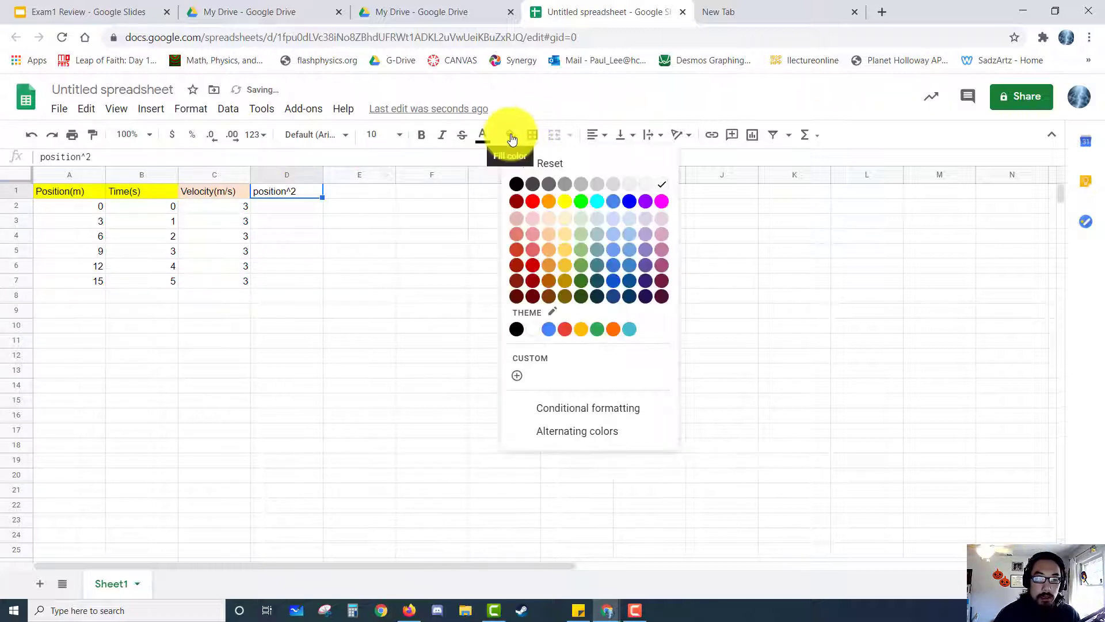
click(538, 226)
click(372, 274)
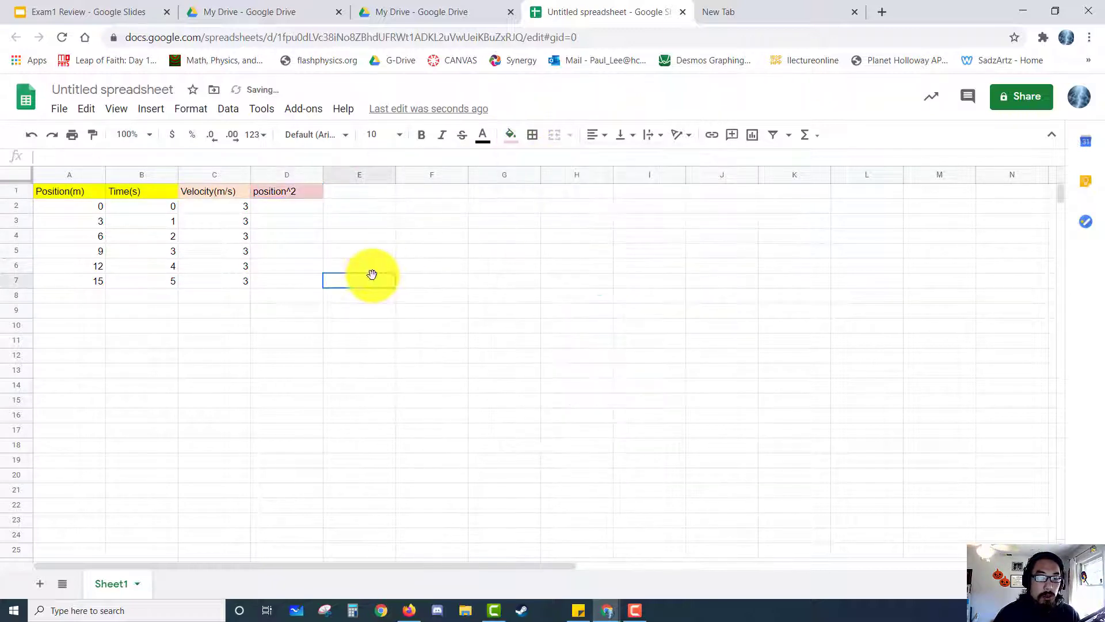
Enter =A2*A2 in D2 to square the first position
click(295, 212)
text(=)
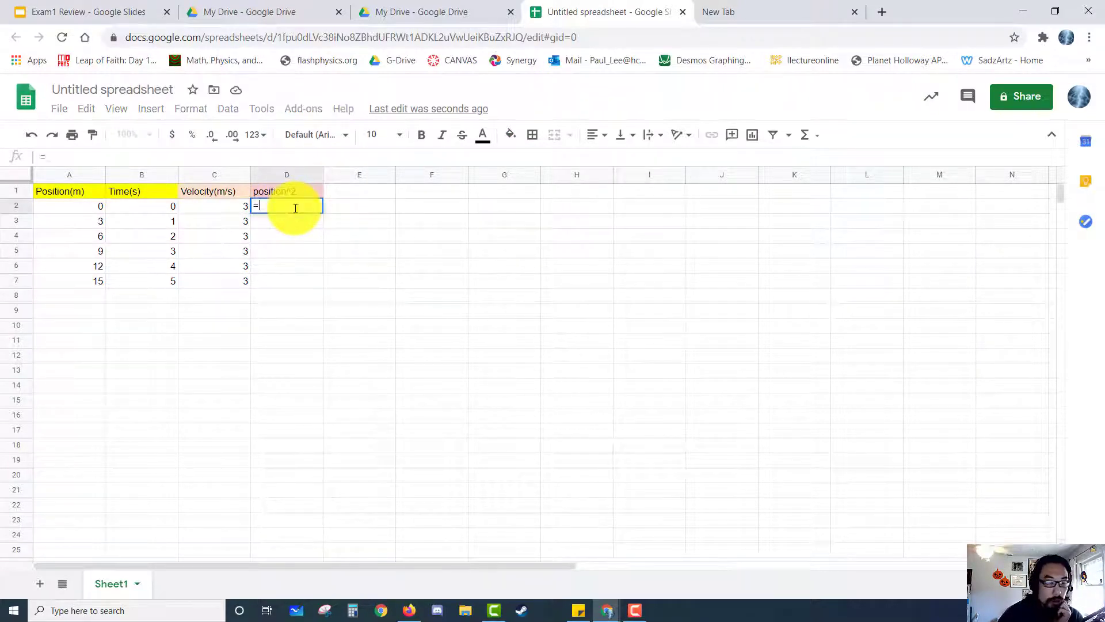
click(95, 208)
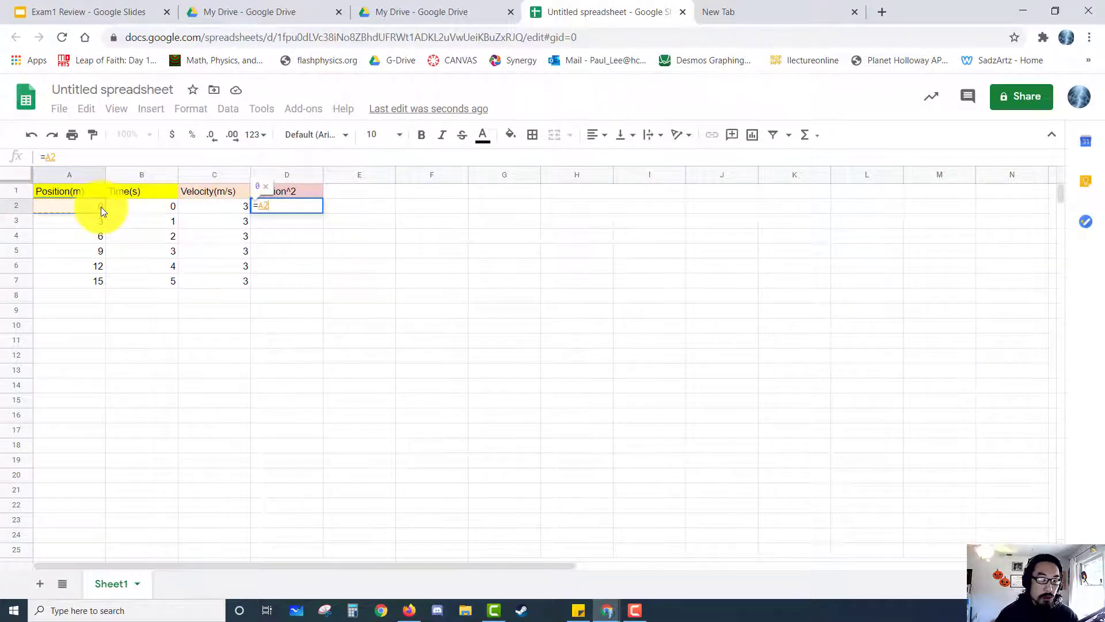
text(*)
click(87, 209)
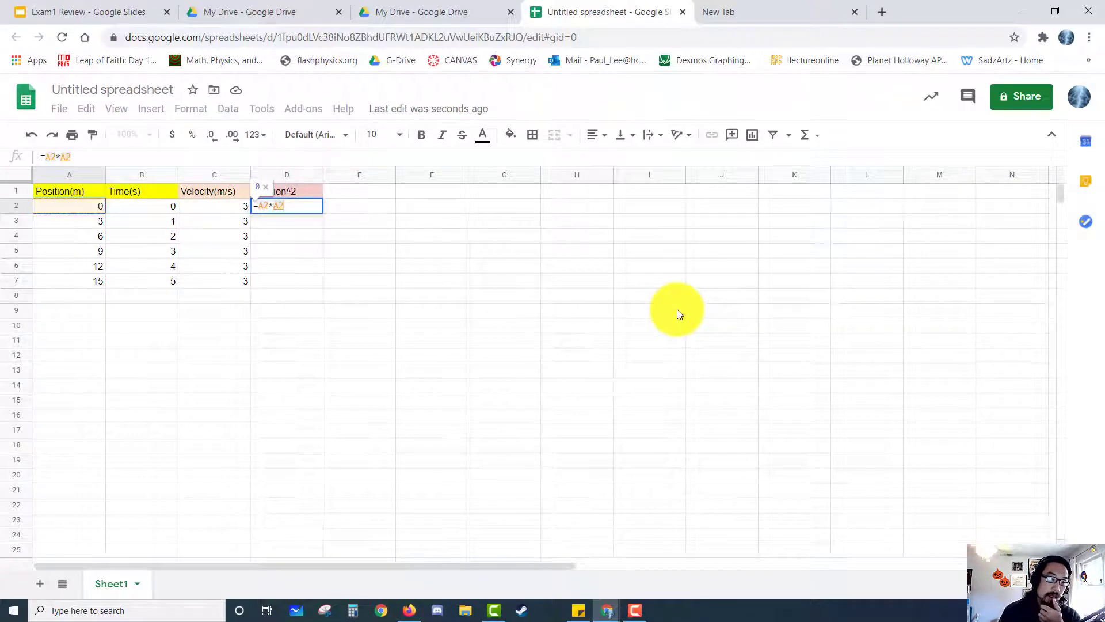
key(Return)
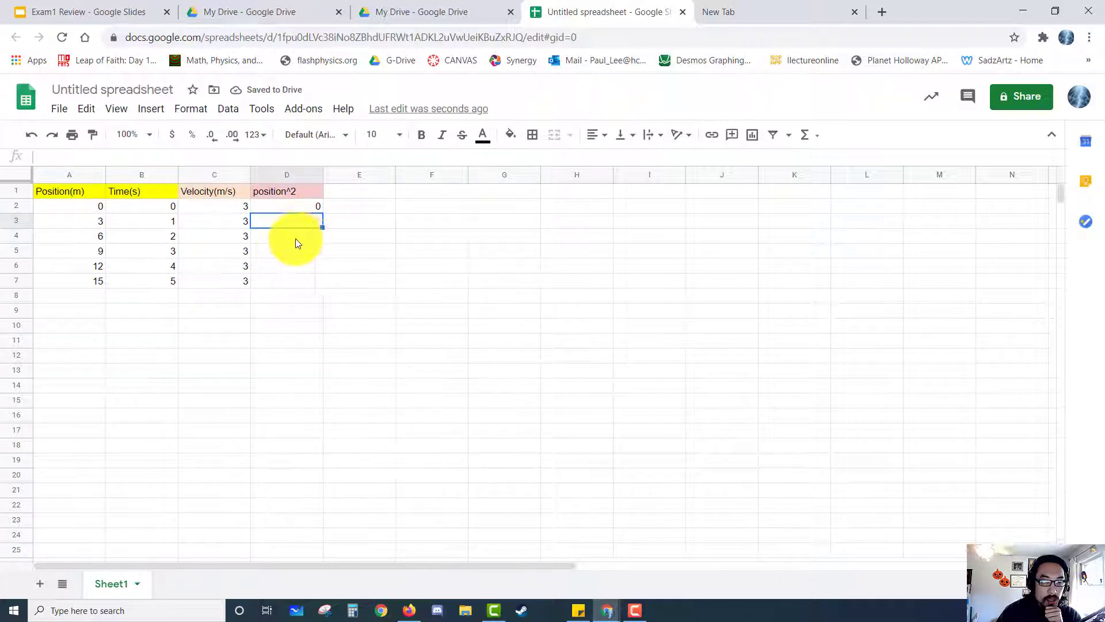
Fill the squaring formula down to D7, giving 0, 9, 36, 81, 144, 225
click(316, 211)
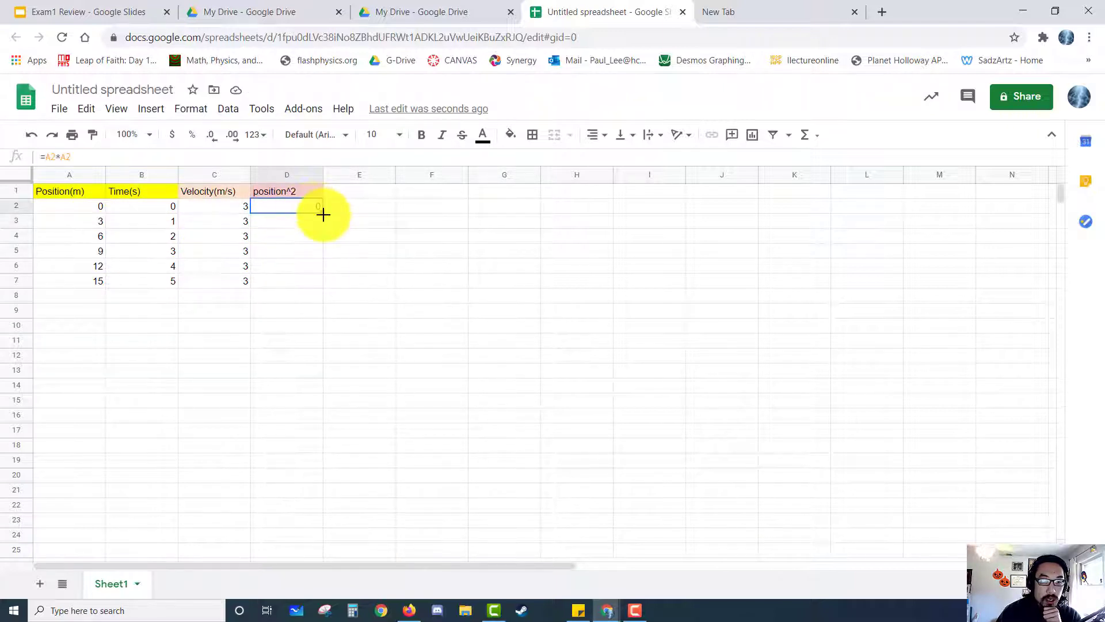
drag(322, 213, 316, 281)
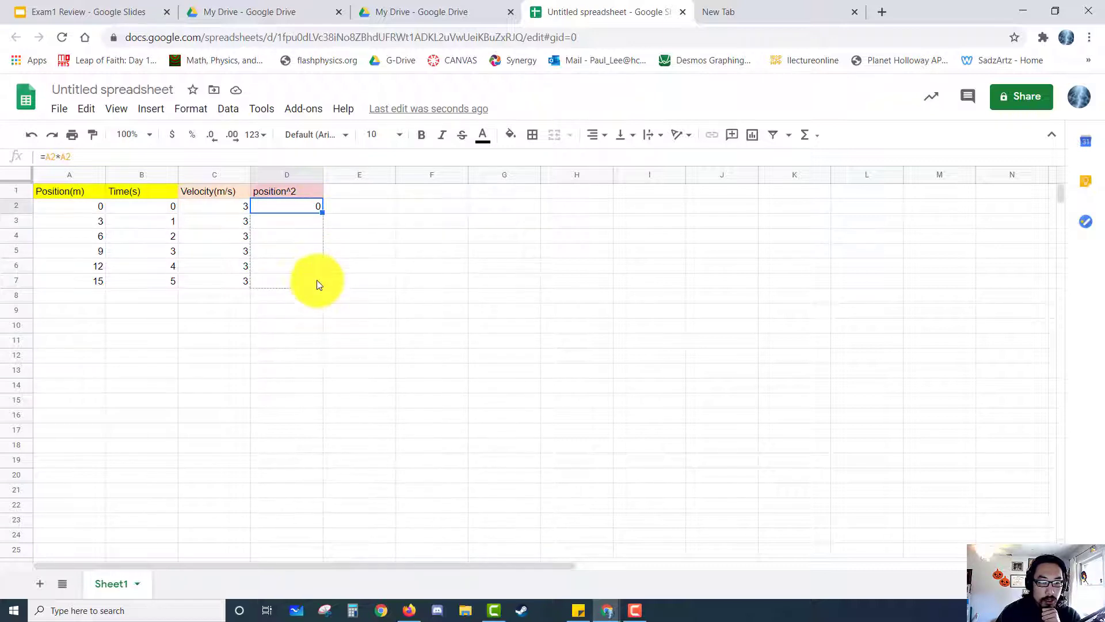
click(348, 373)
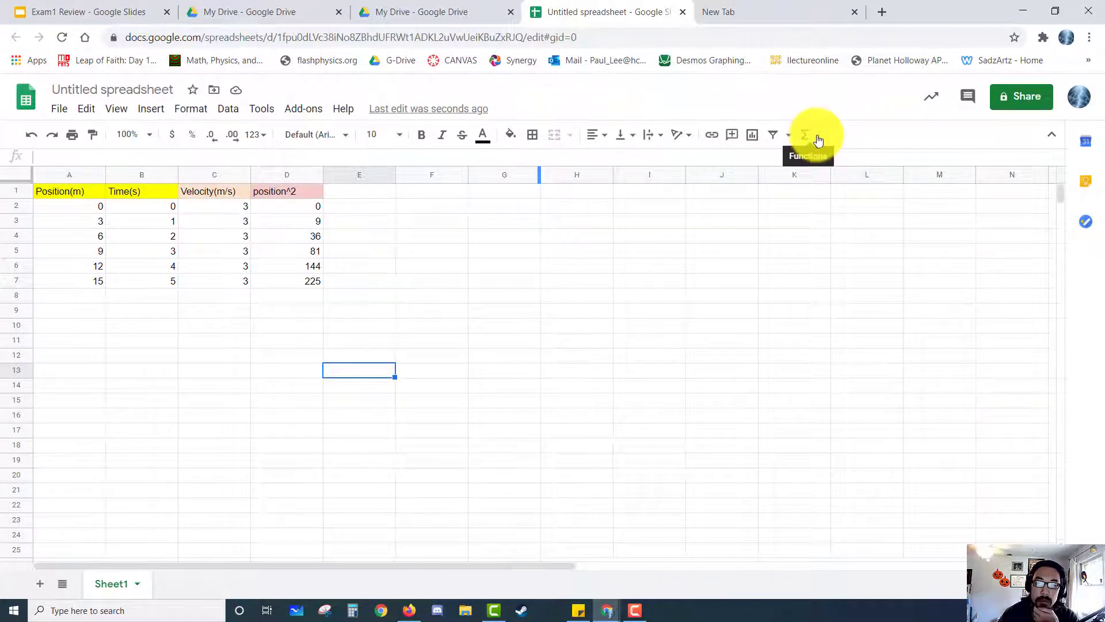
click(817, 138)
mouse_move(822, 289)
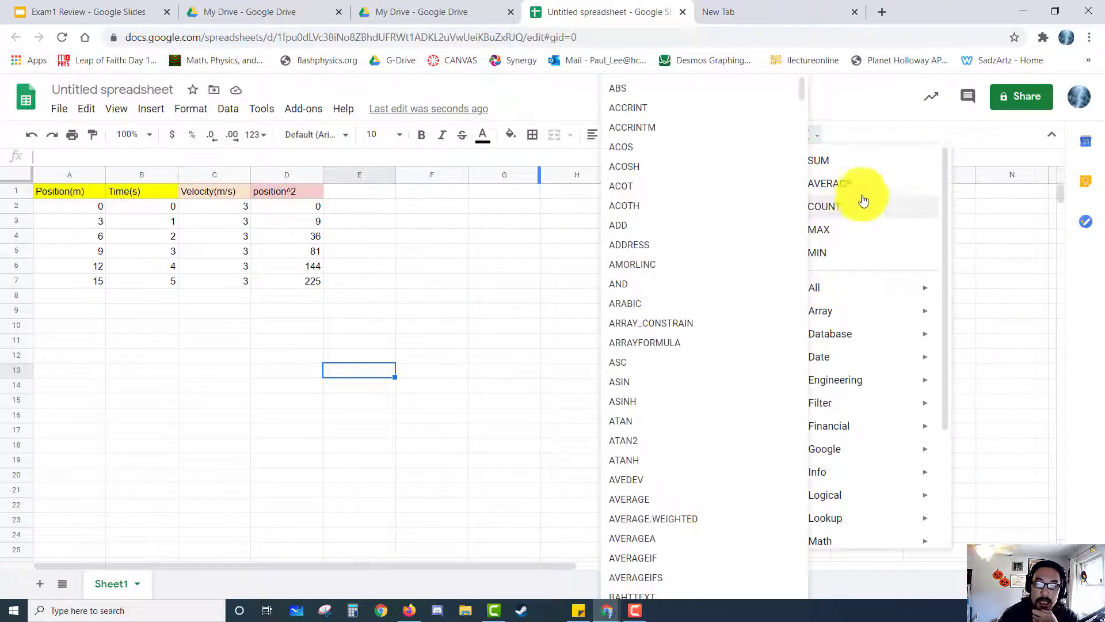
scroll(873, 198, down, 3)
scroll(867, 380, up, 3)
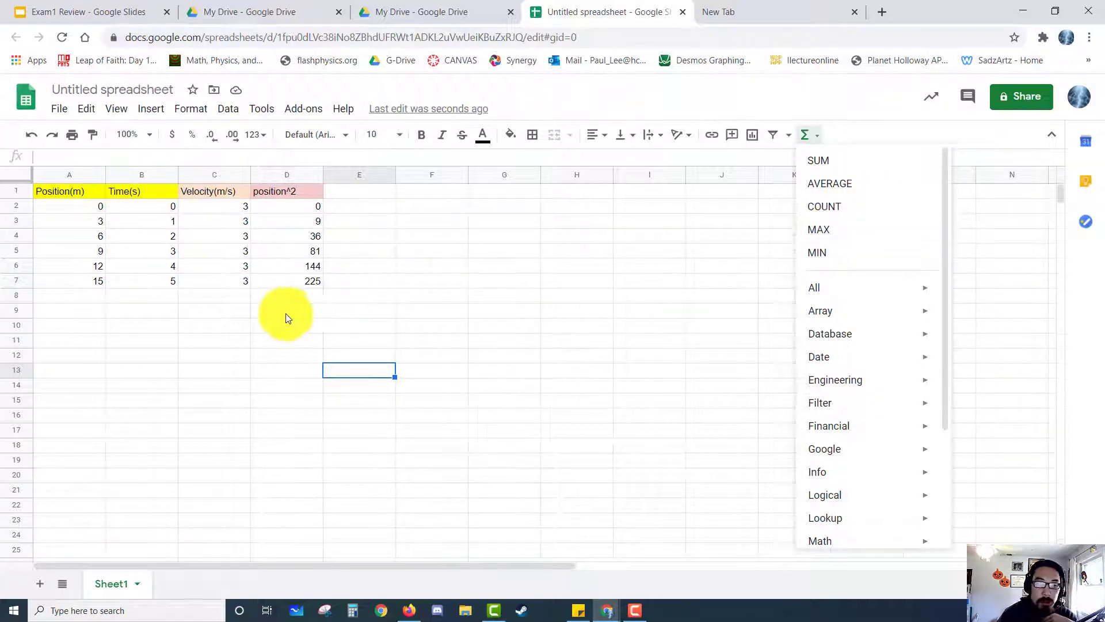
click(306, 297)
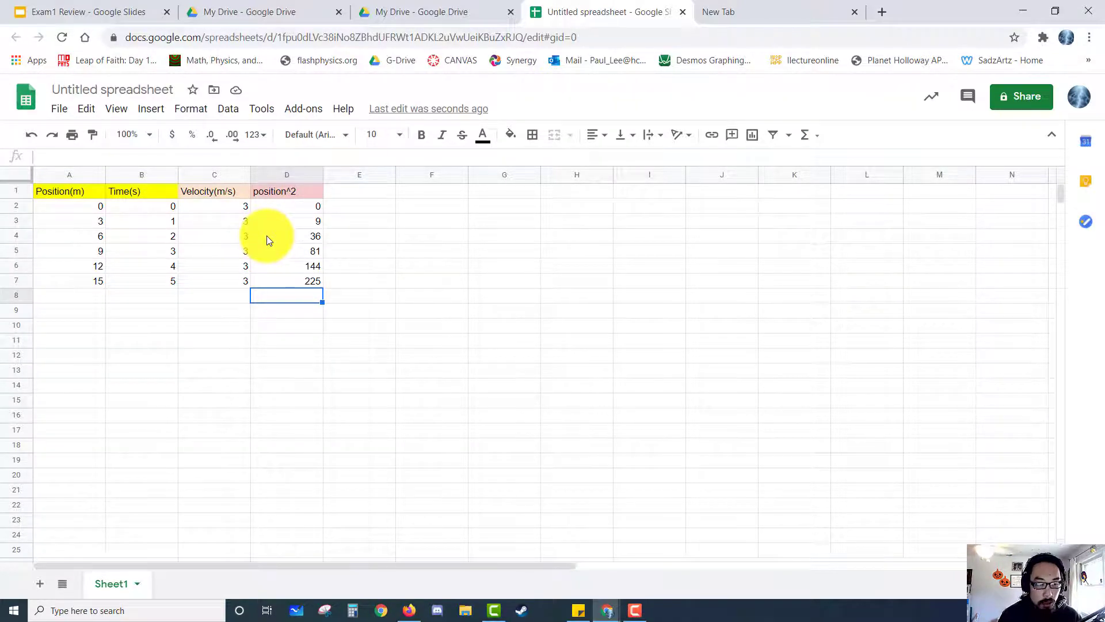
Enter =AVERAGE(D2:D7) in D8, showing 82.5
text(=)
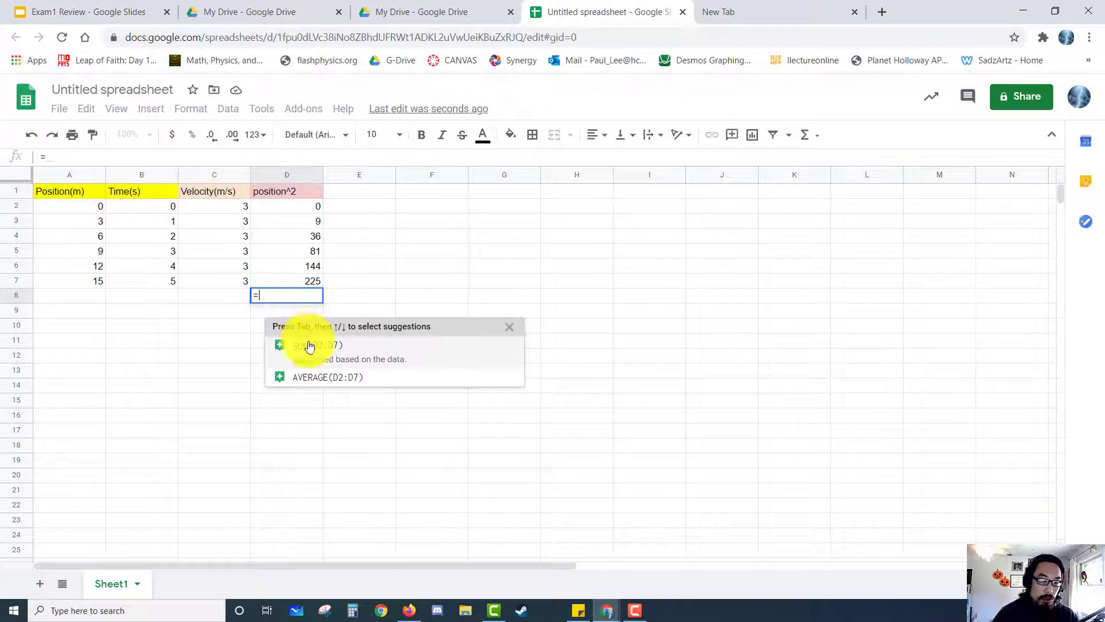
click(297, 298)
text(AVERA)
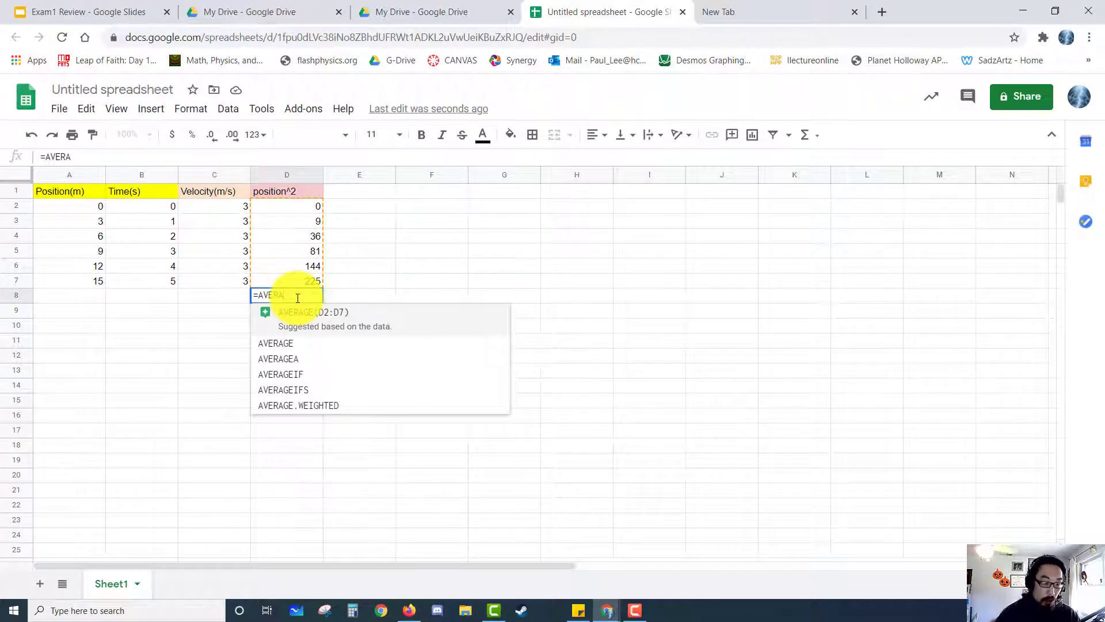
text(GE)
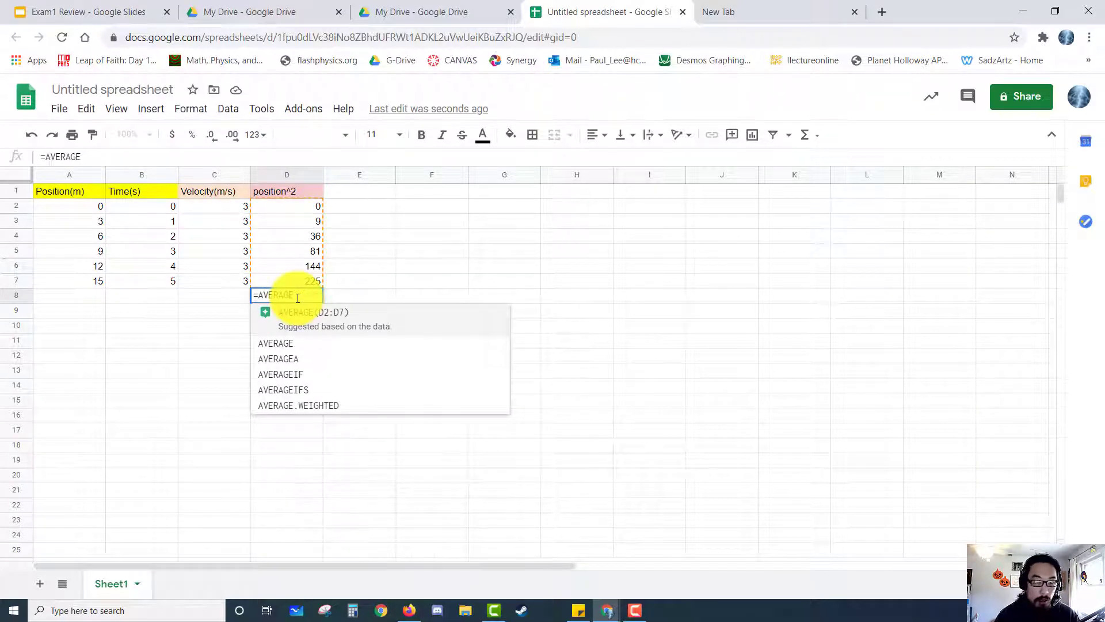
text(()
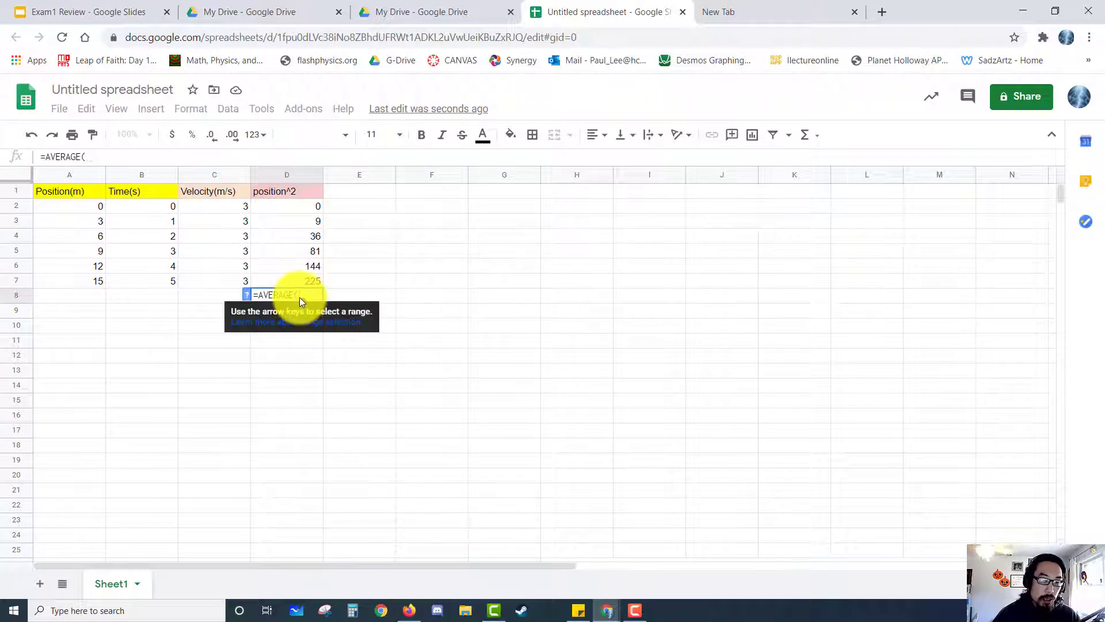
click(317, 205)
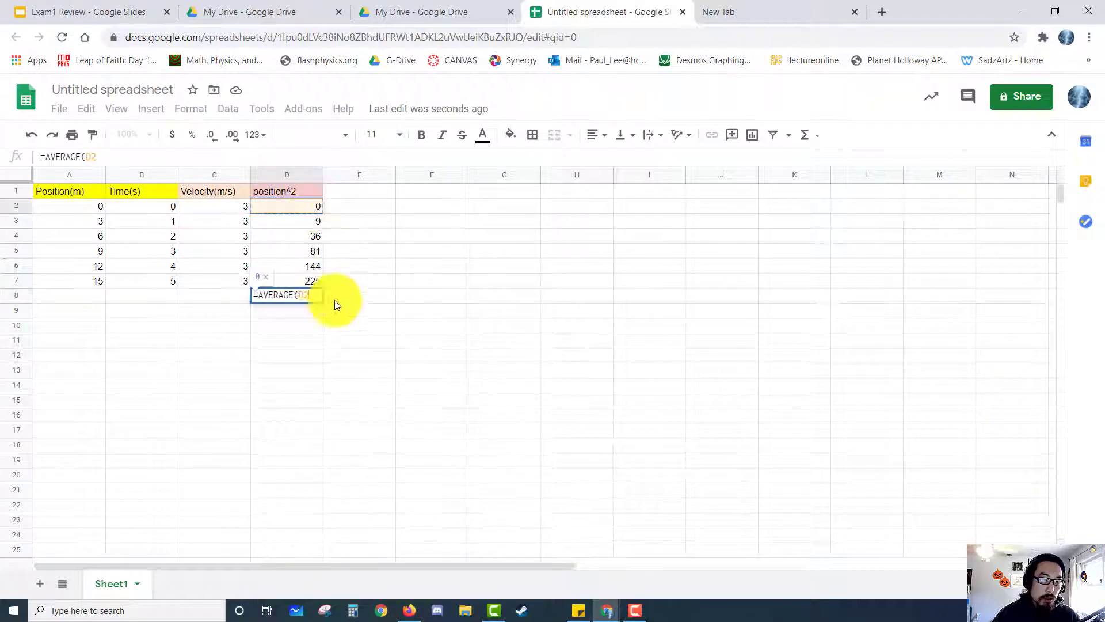
shift+click(311, 283)
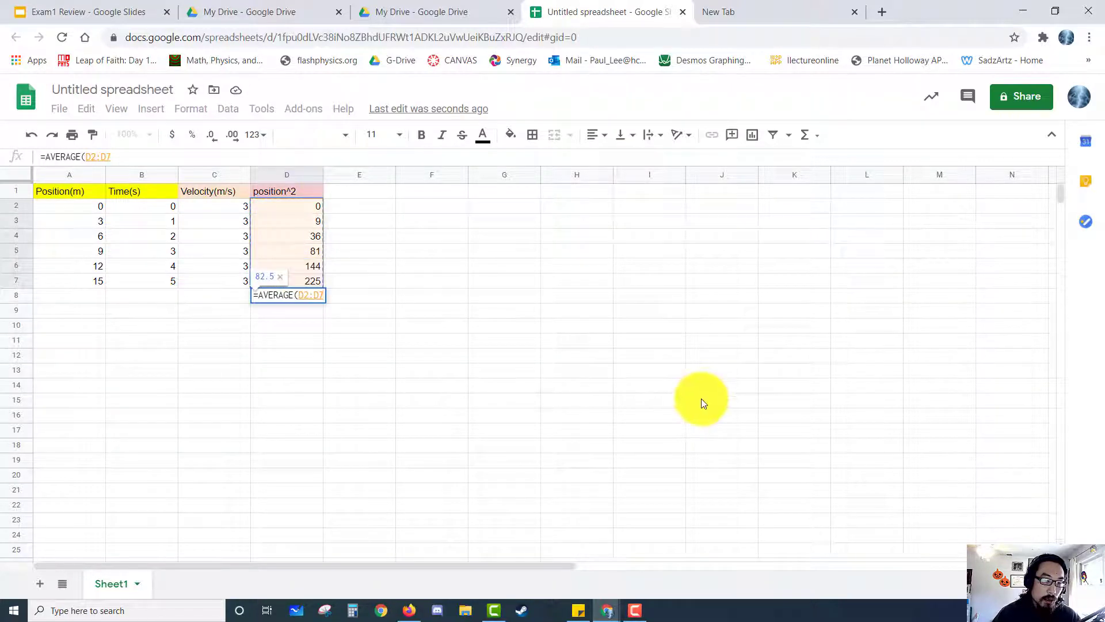
text())
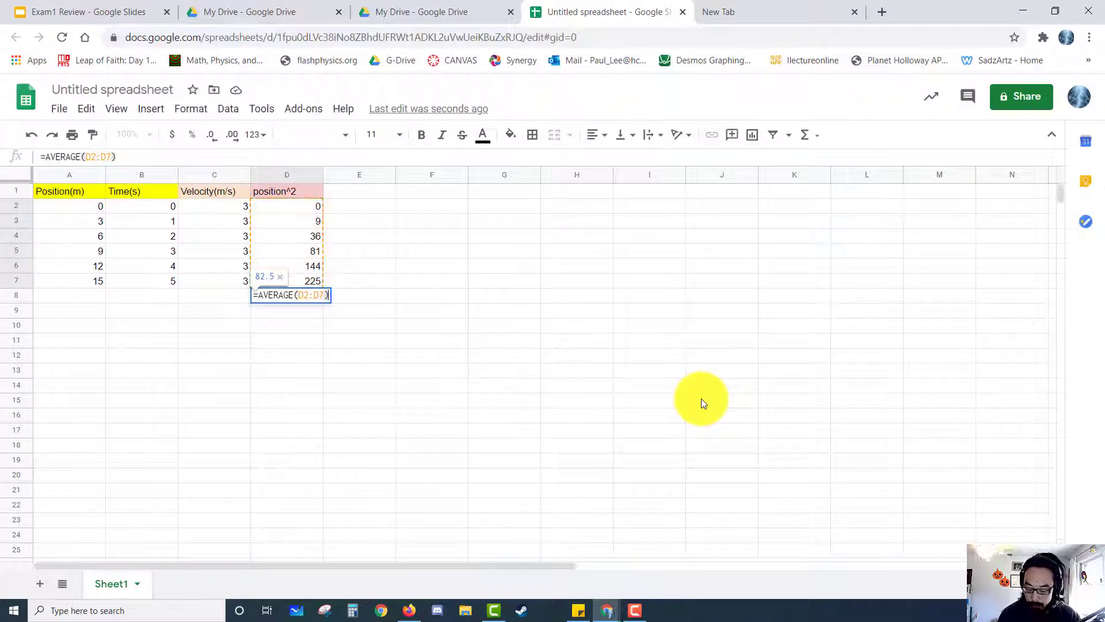
key(Return)
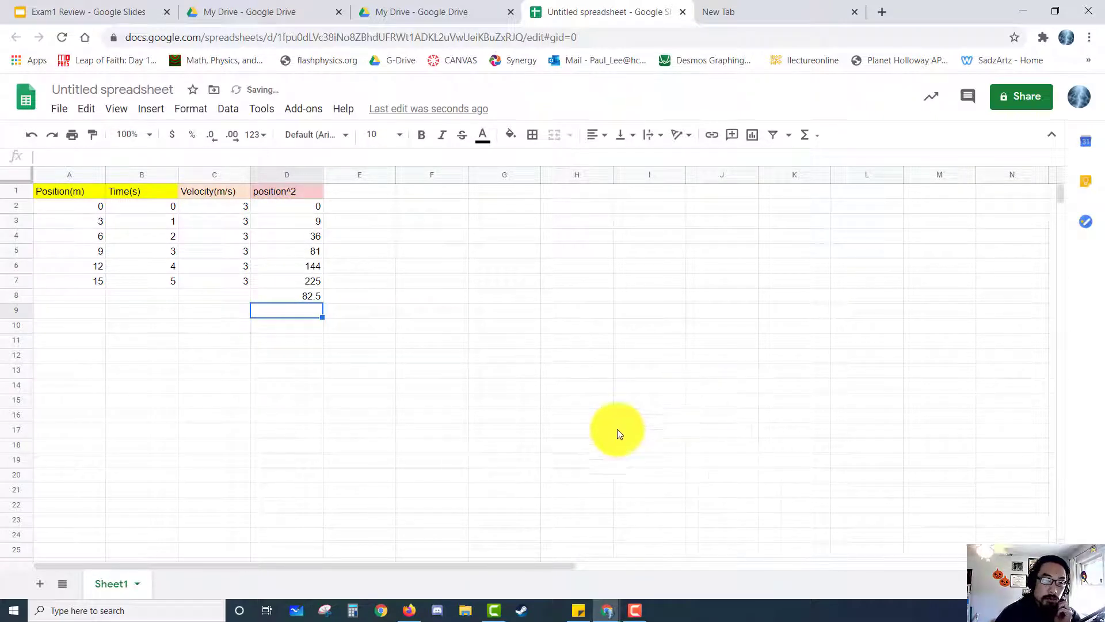
click(309, 296)
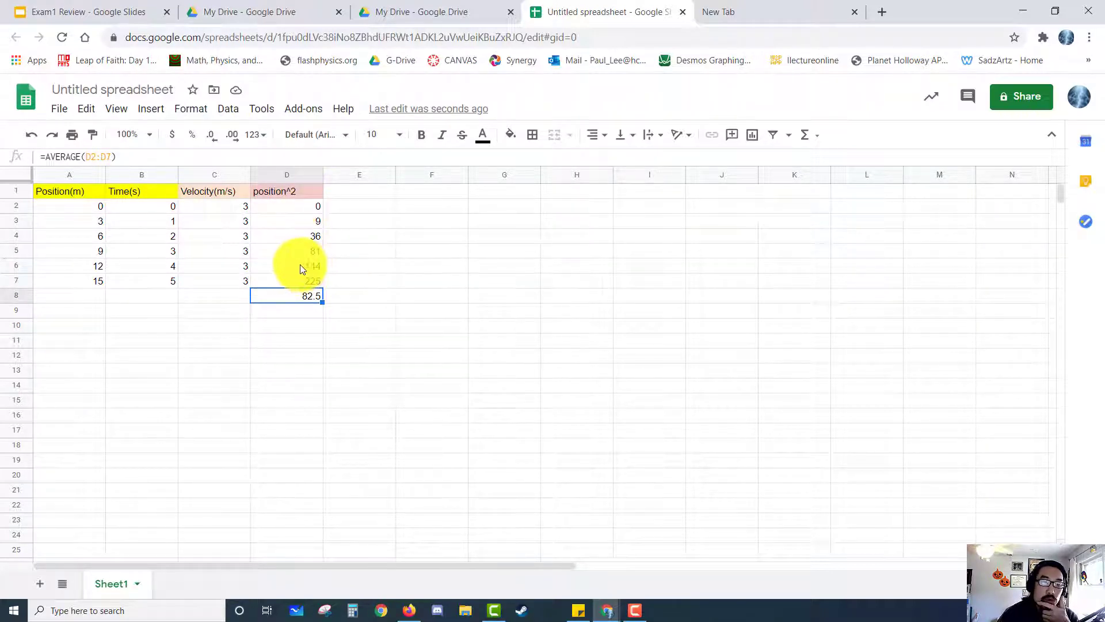
click(307, 206)
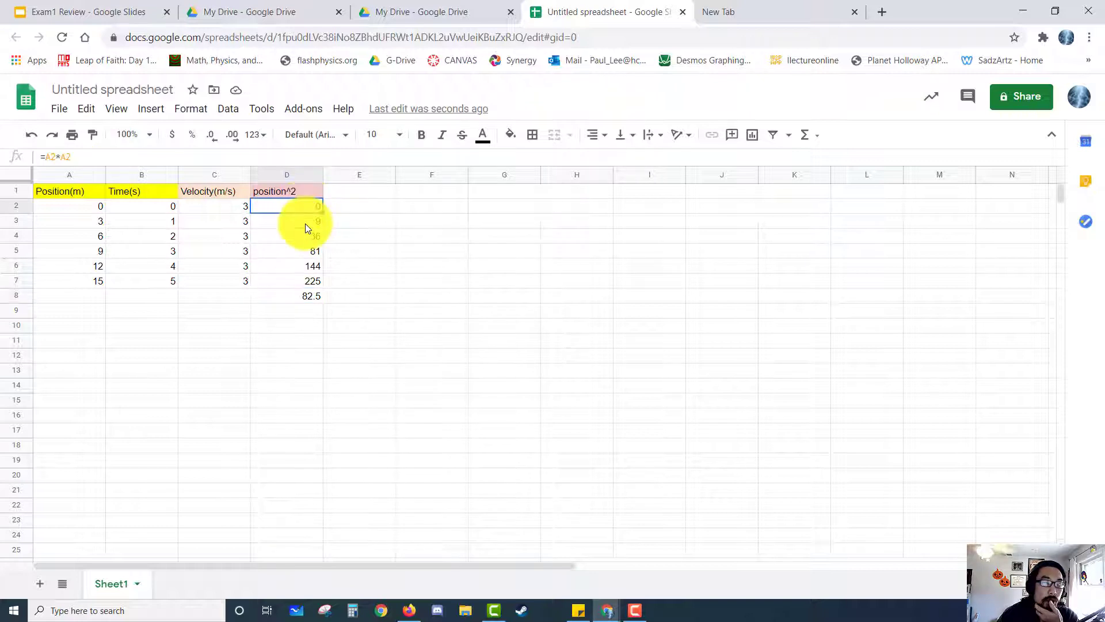
click(305, 222)
click(303, 241)
click(299, 266)
click(305, 253)
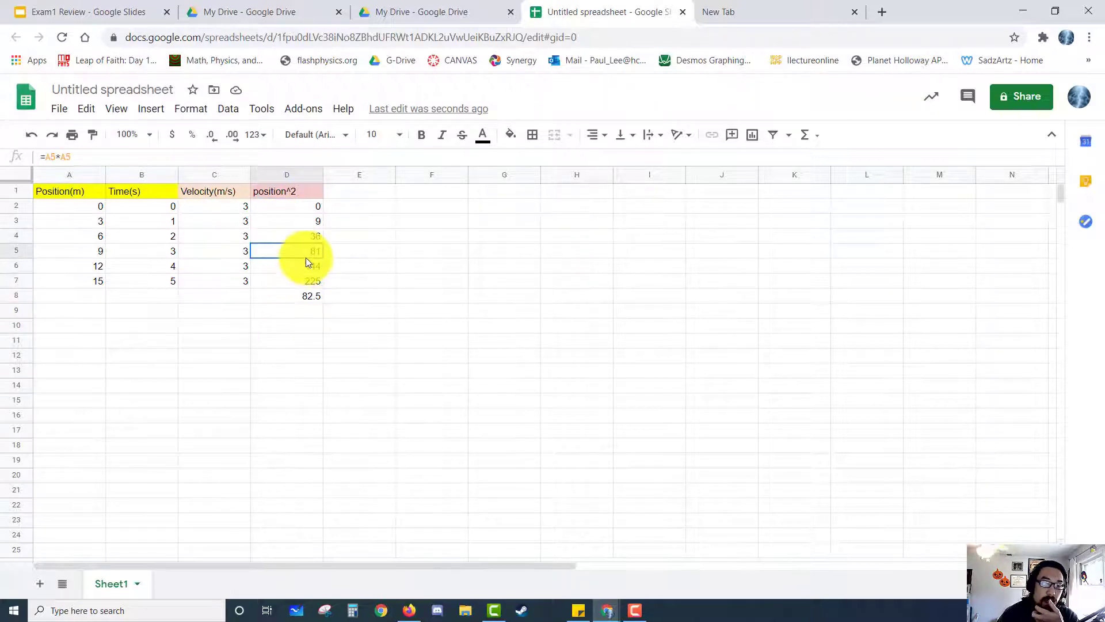
click(312, 235)
click(311, 207)
click(311, 223)
click(311, 248)
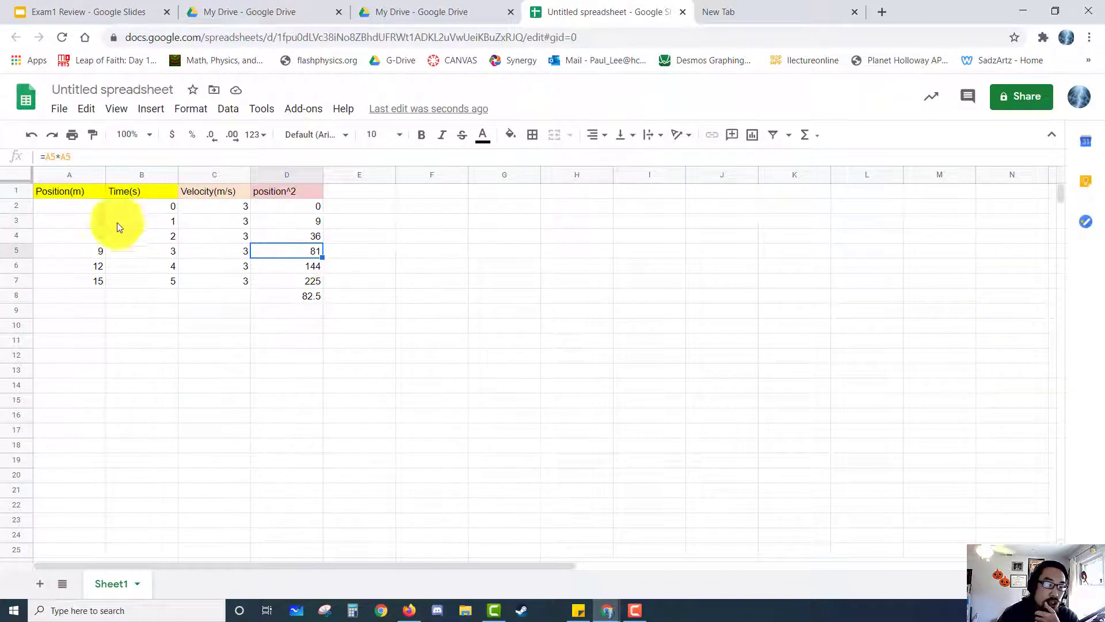
click(305, 266)
key(Up)
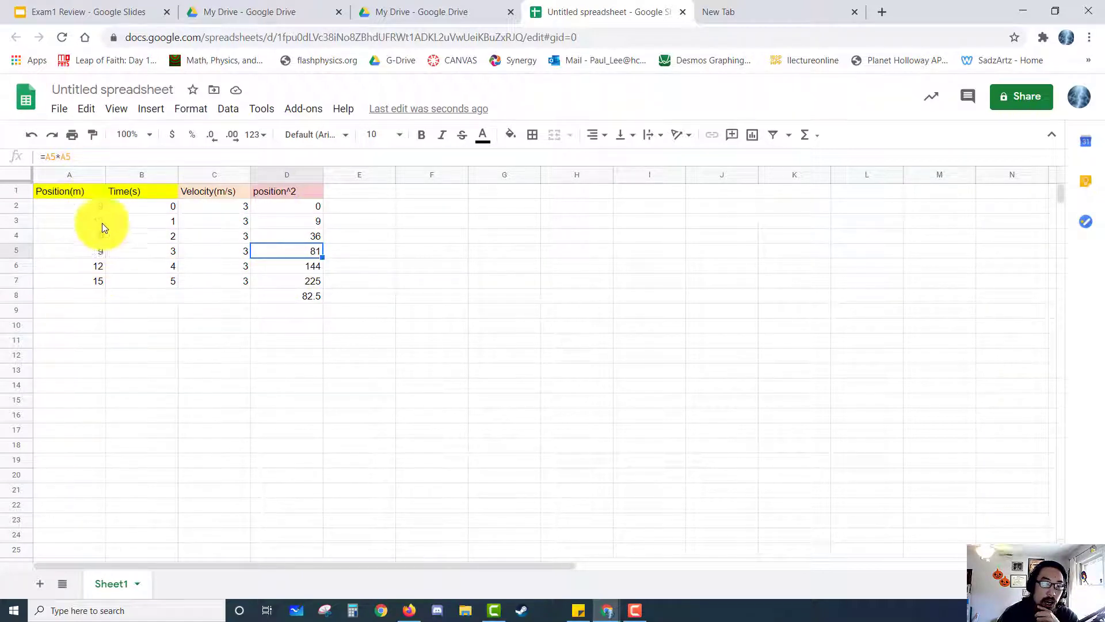
click(318, 296)
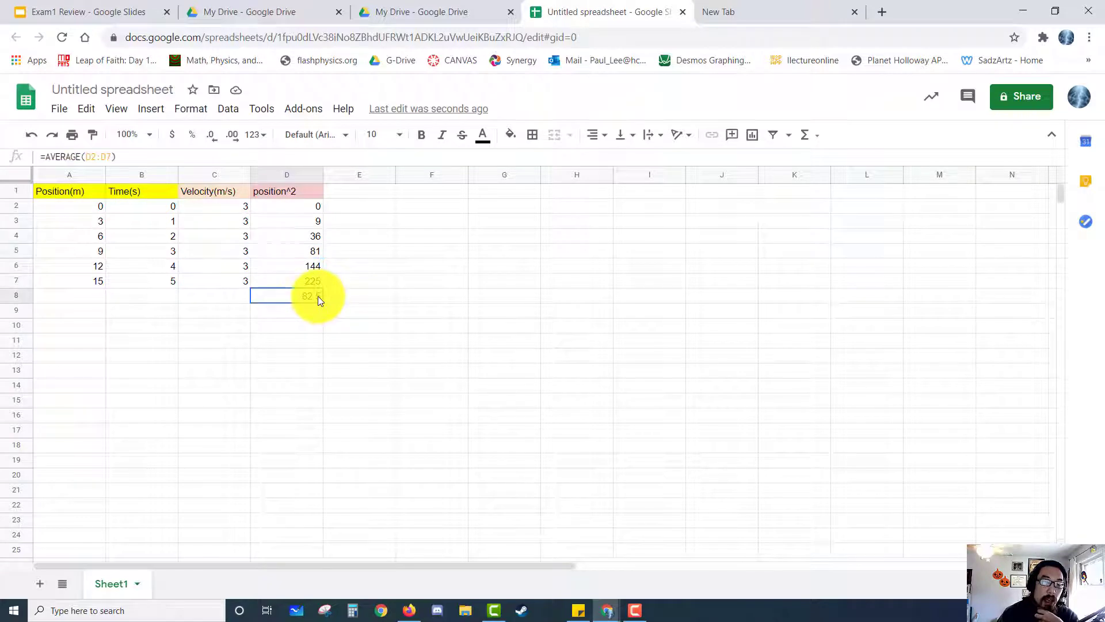
click(316, 209)
click(315, 223)
click(313, 237)
click(310, 252)
click(316, 266)
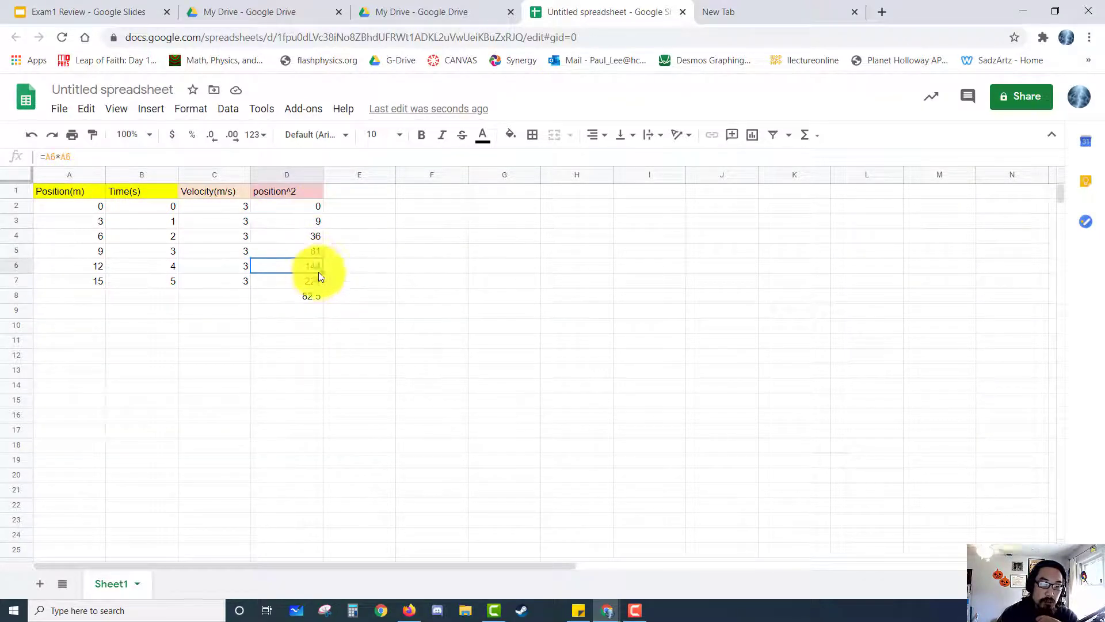
click(317, 281)
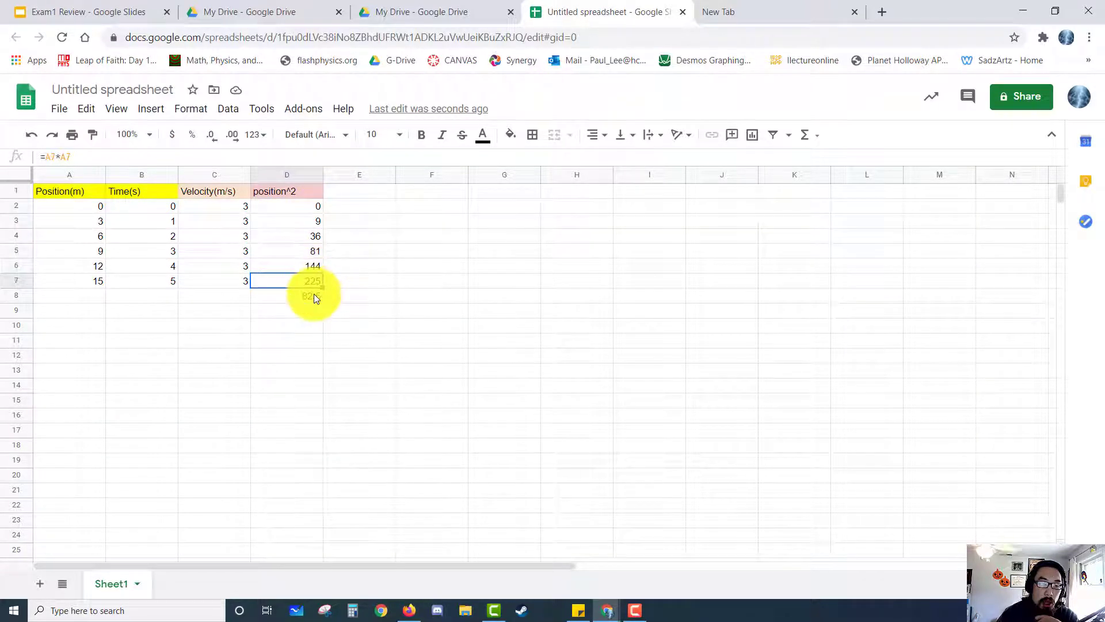
click(315, 207)
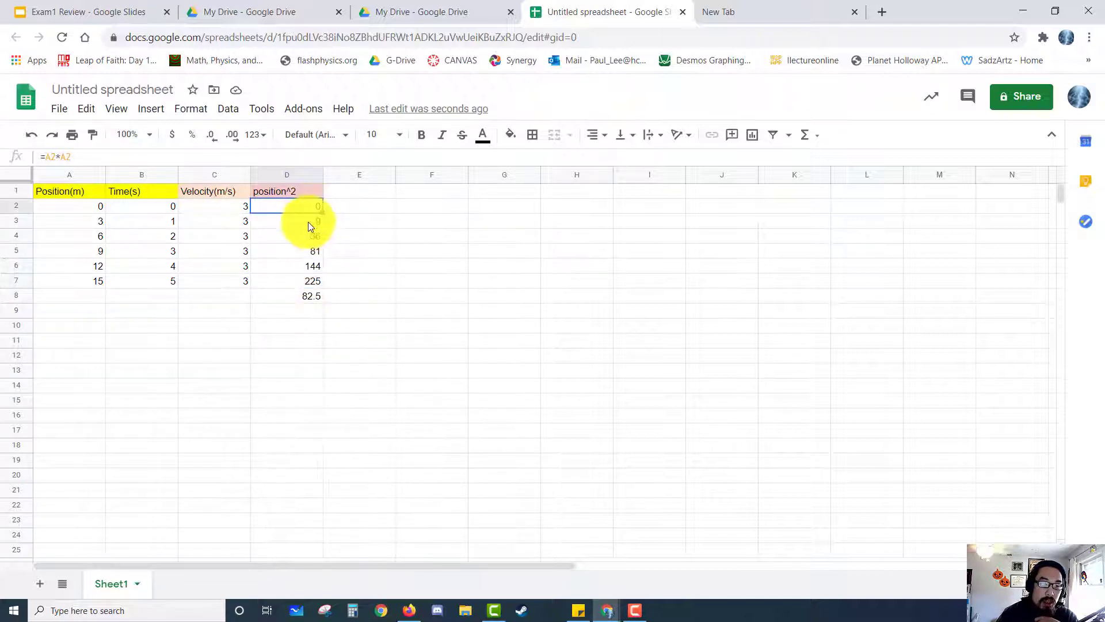
click(308, 222)
click(306, 236)
click(305, 251)
click(304, 266)
click(303, 281)
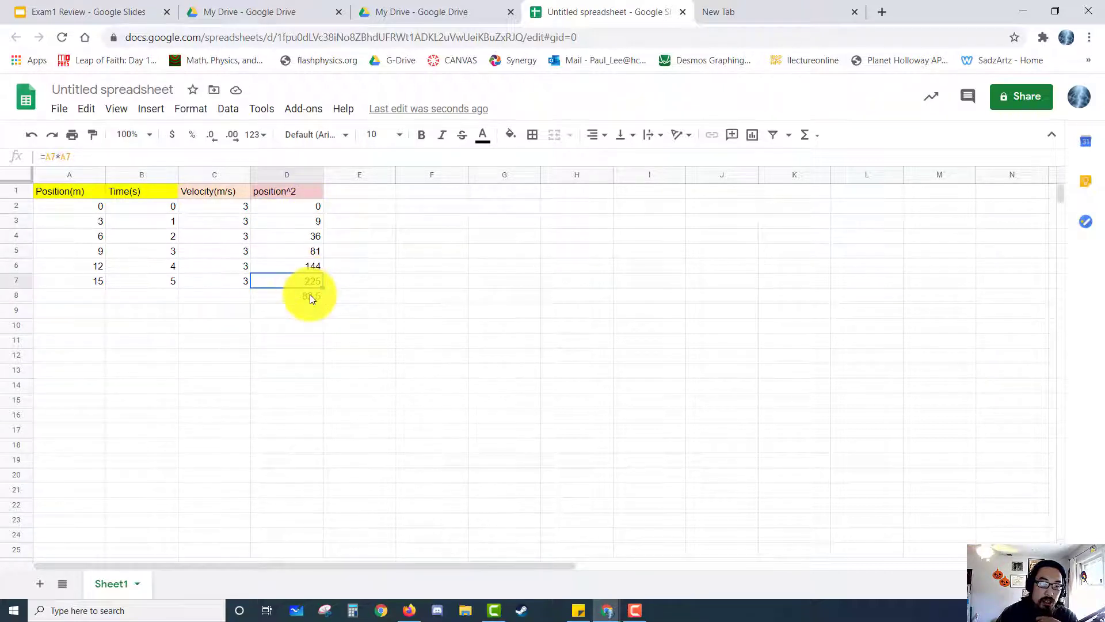
click(310, 296)
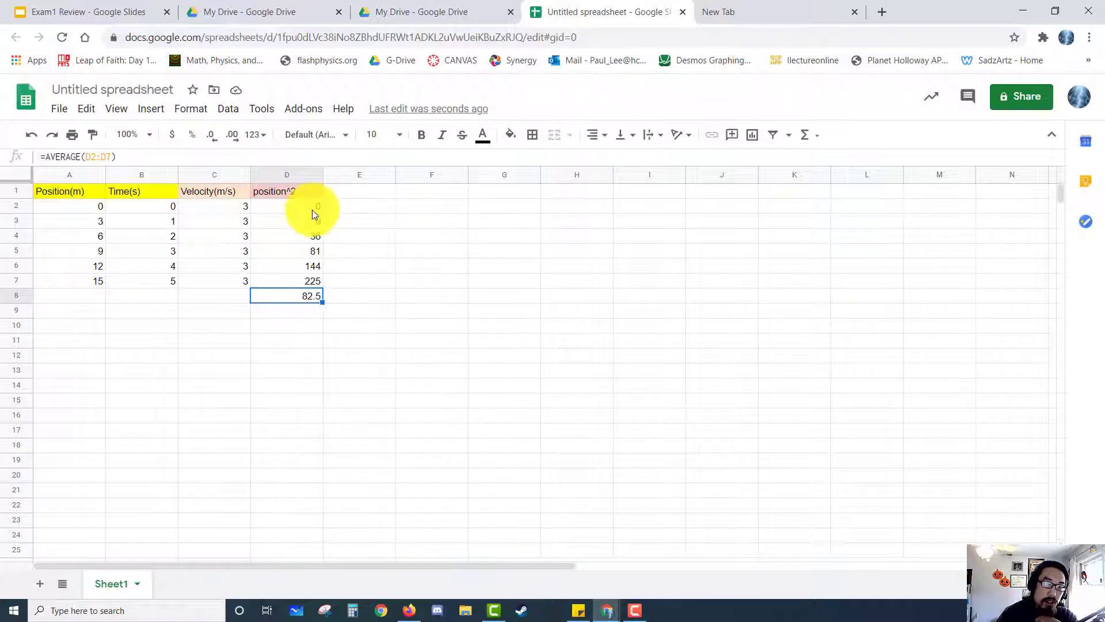
click(313, 207)
click(309, 221)
click(307, 236)
click(306, 251)
click(305, 267)
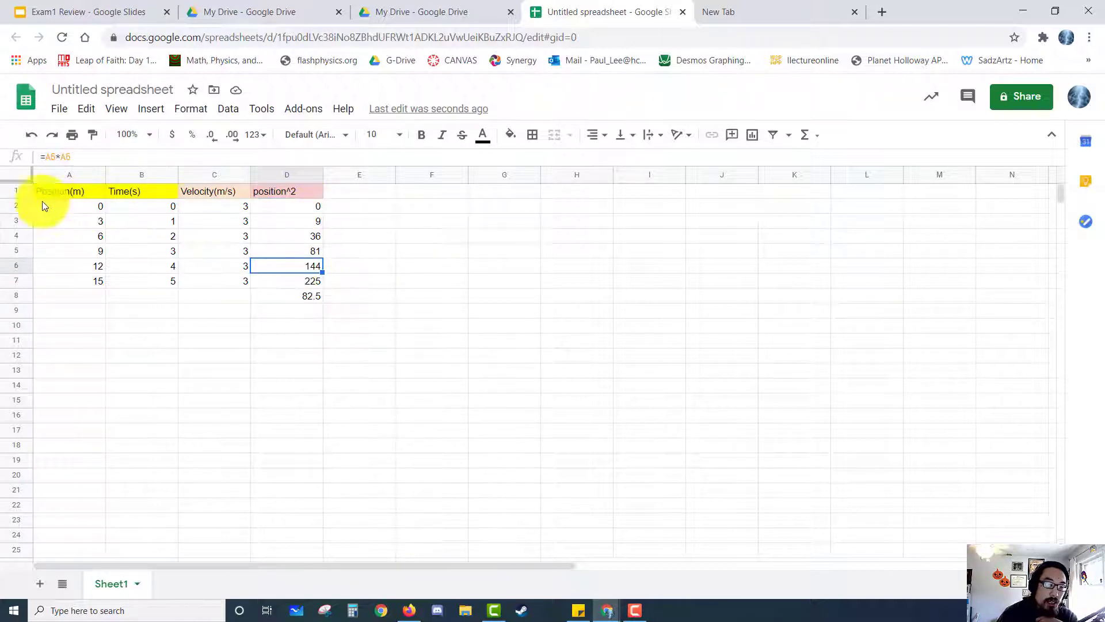
click(97, 226)
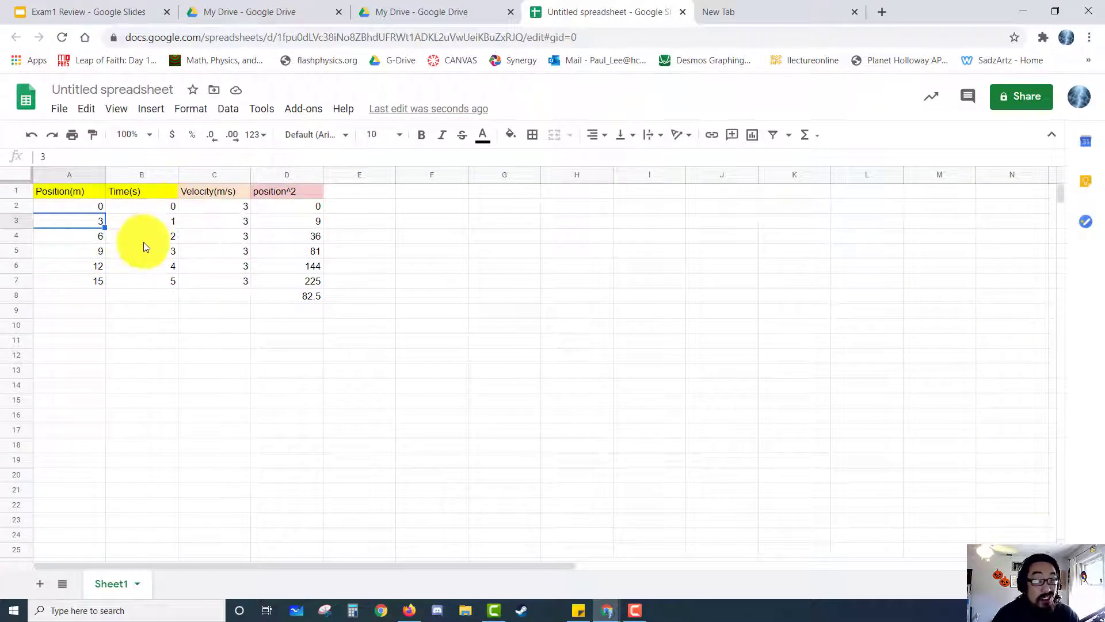
text(5)
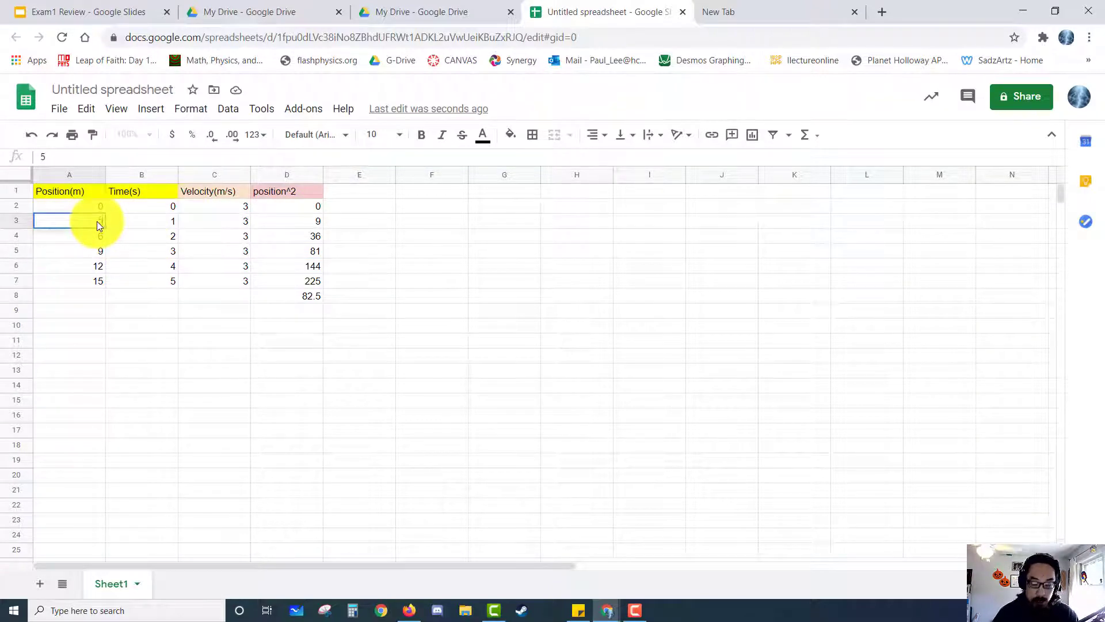
key(Return)
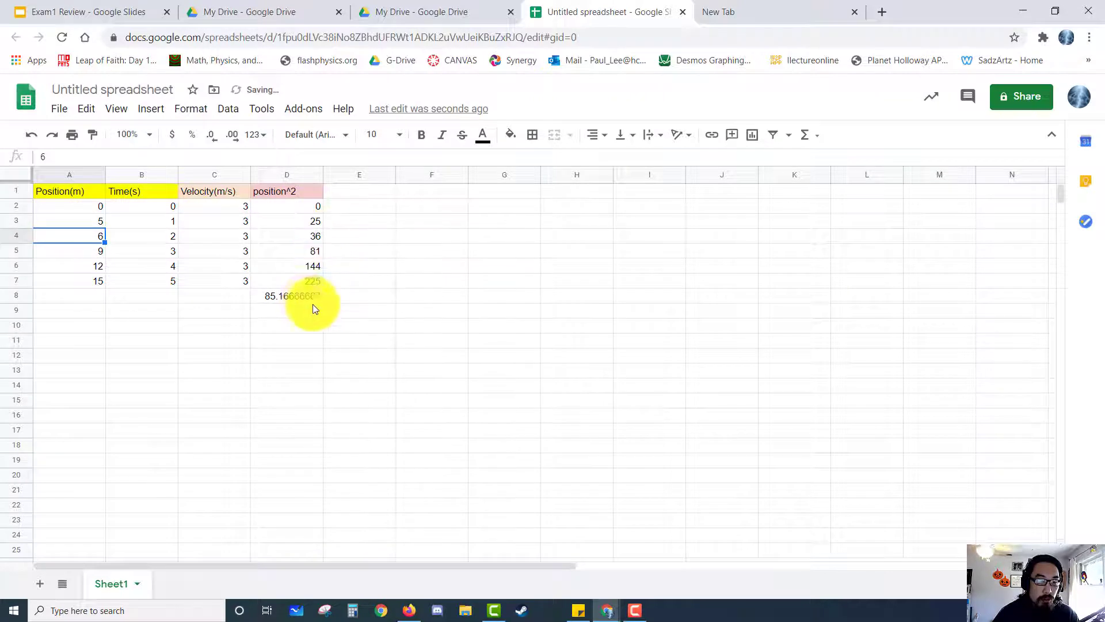
text(190)
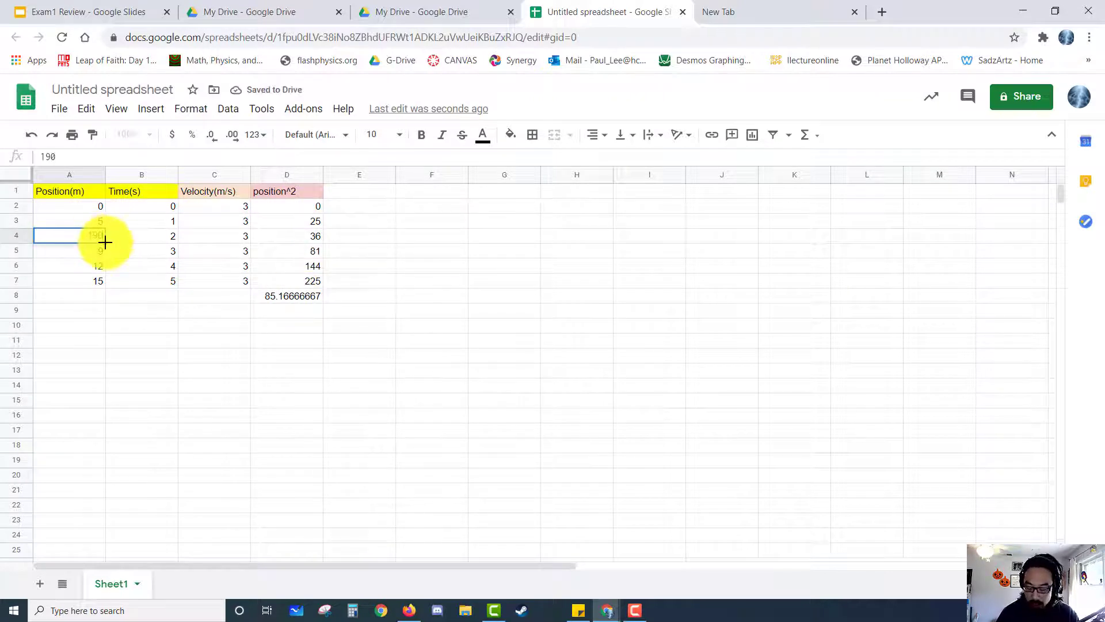
key(BackSpace)
key(BackSpace)
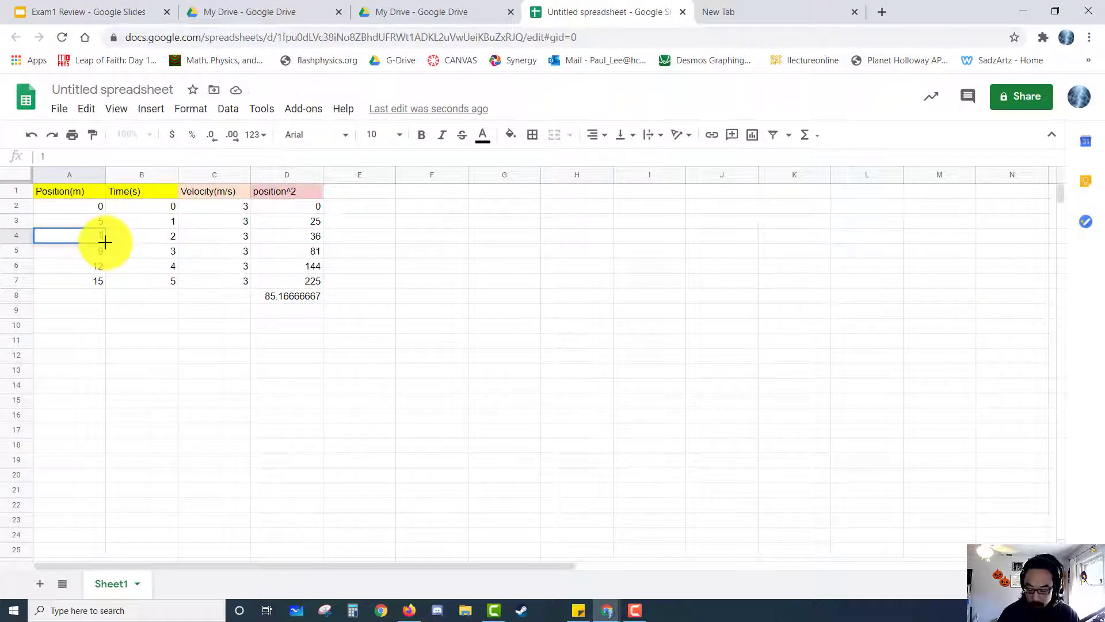
text(0)
key(Return)
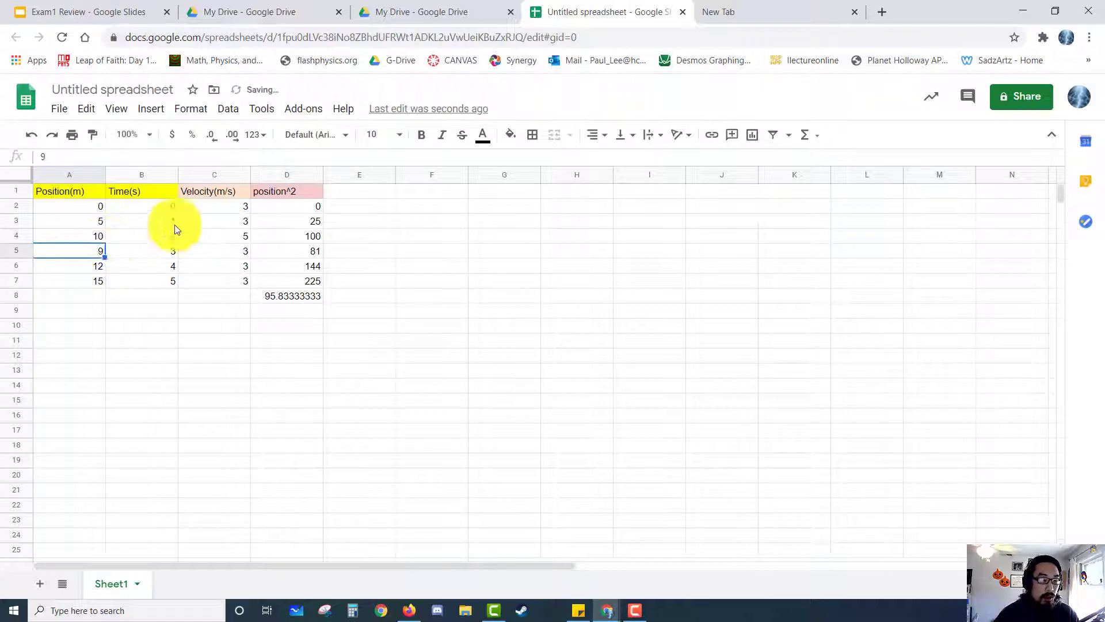
text(12)
key(Return)
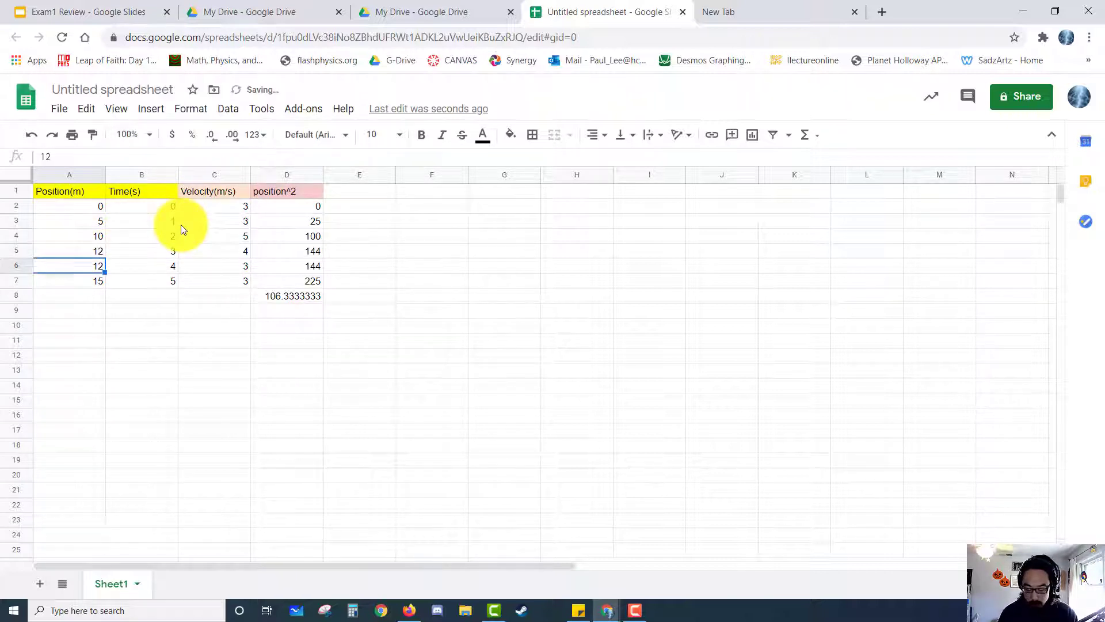
text(14)
key(Return)
text(29)
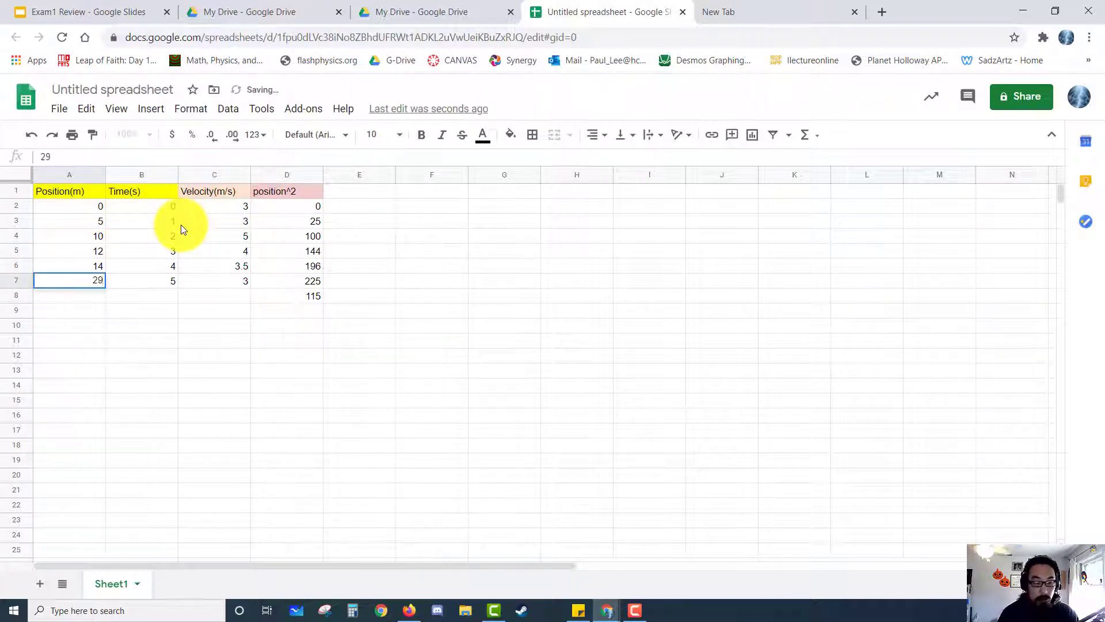
key(Return)
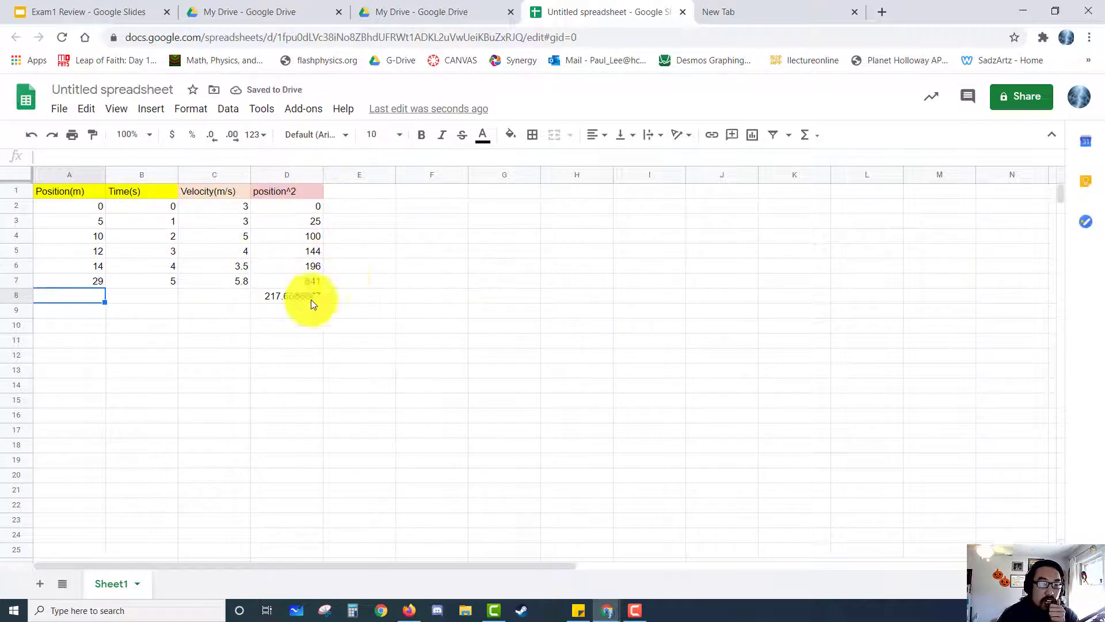
click(243, 224)
click(240, 248)
click(241, 265)
click(240, 282)
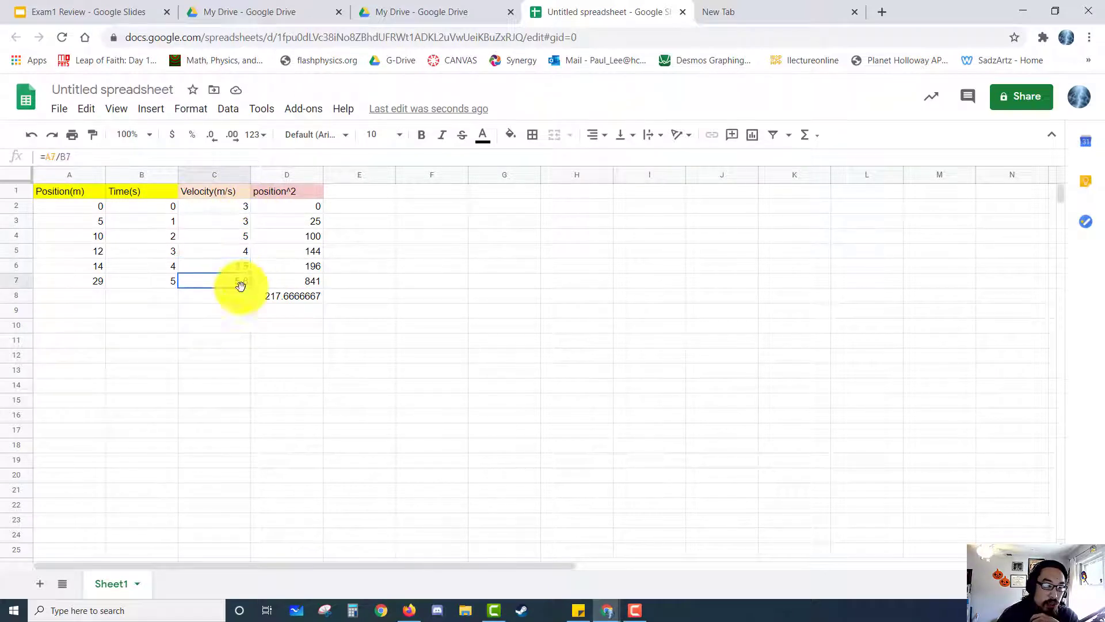
click(91, 220)
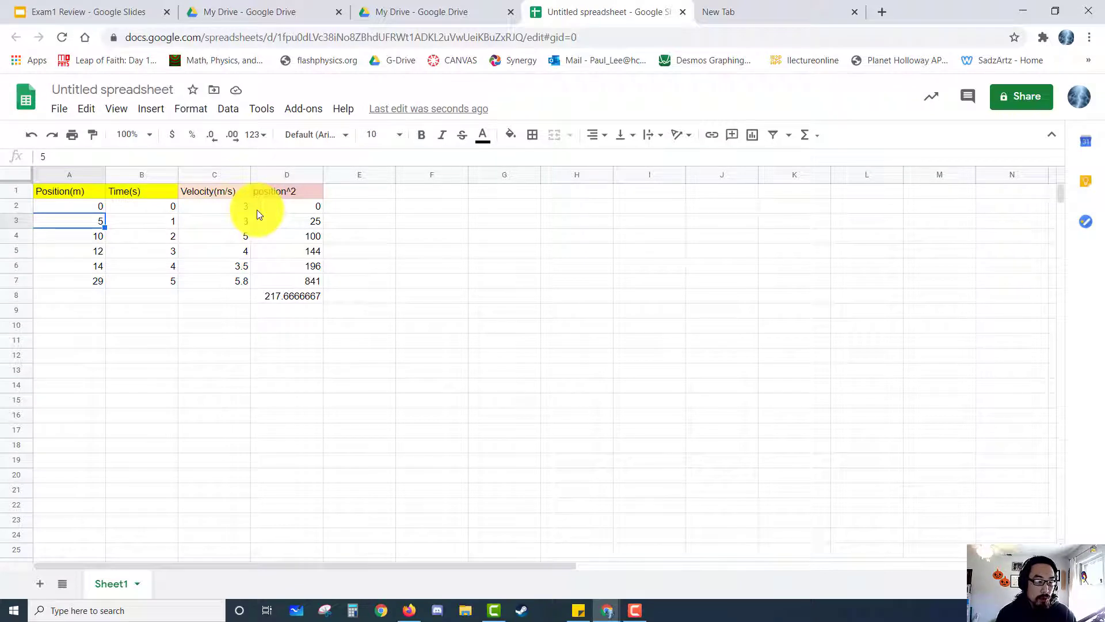
text(3)
key(Return)
text(6)
key(Return)
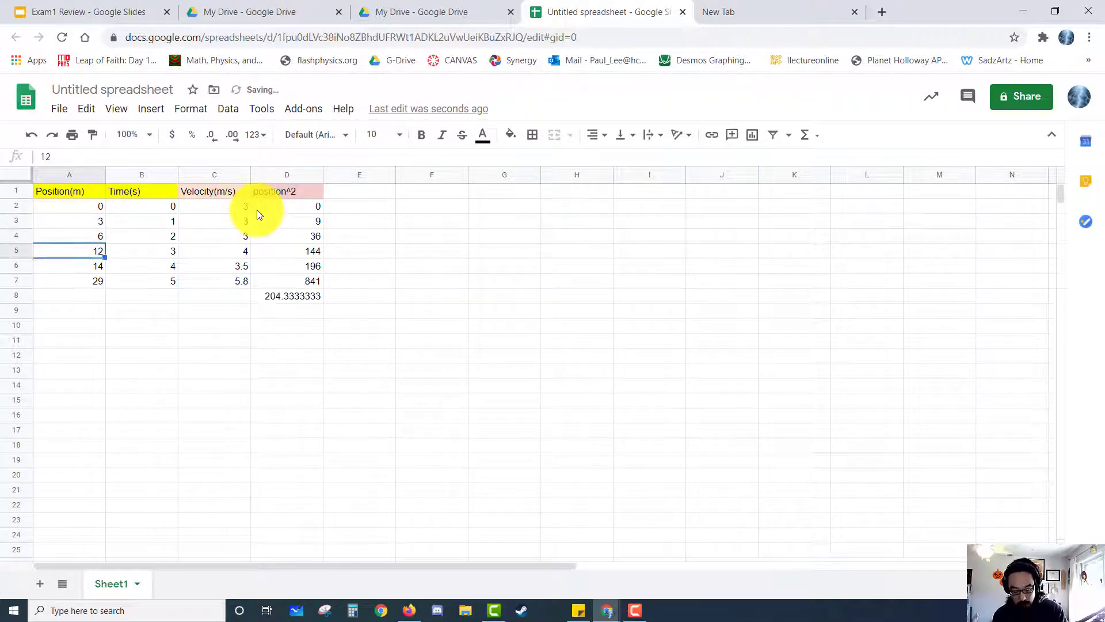
text(9)
key(Return)
text(12)
key(Return)
text(15)
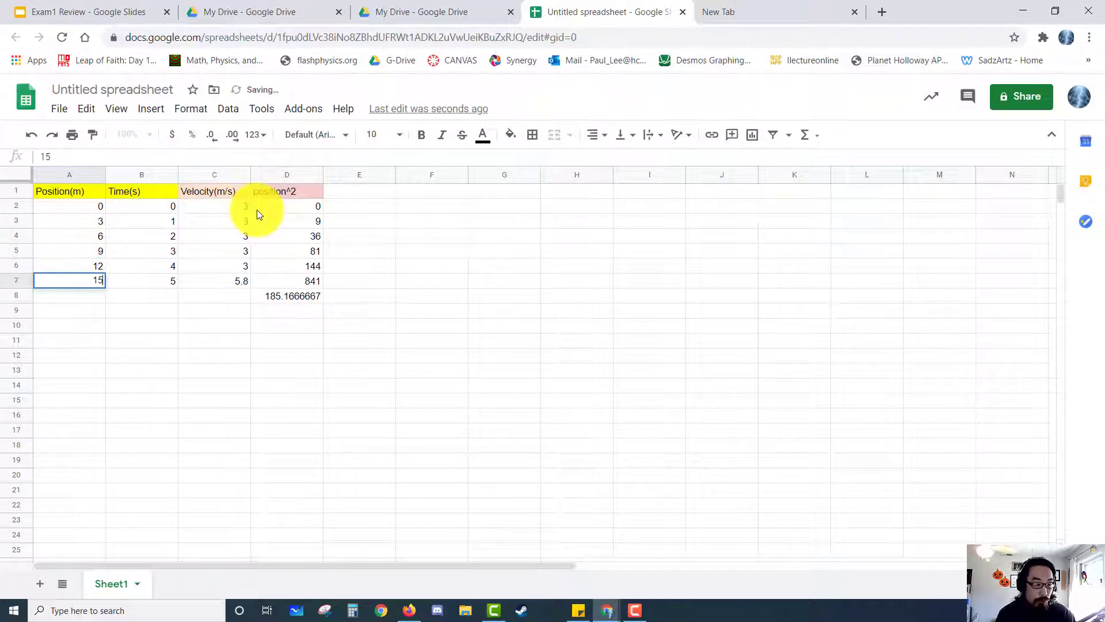
key(Return)
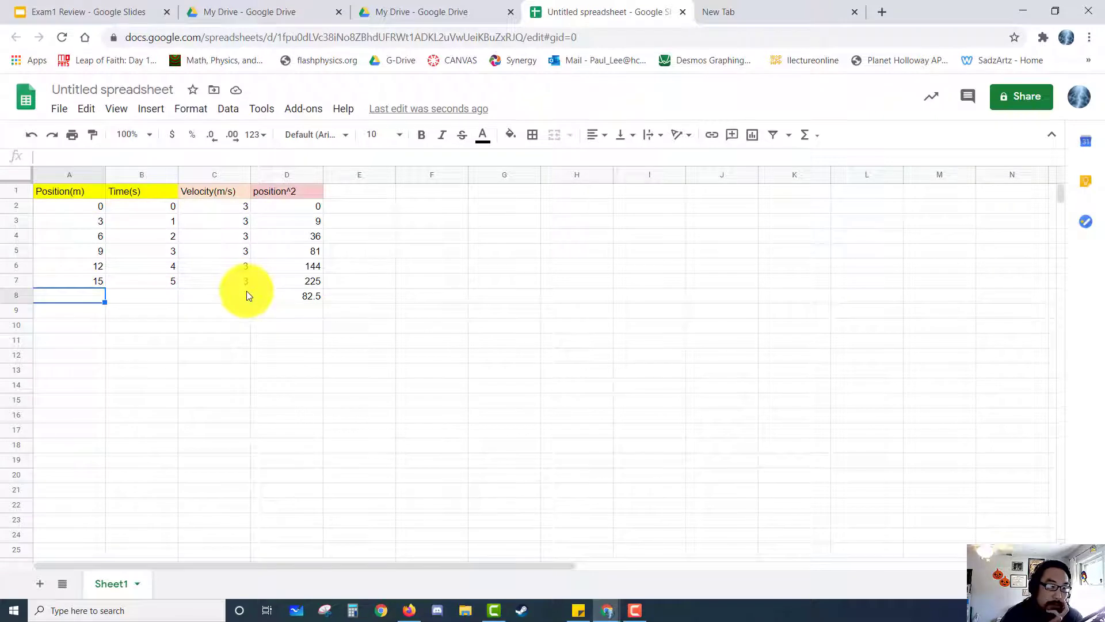
Select the range A1:B7 covering the Position(m) and Time(s) columns
click(68, 192)
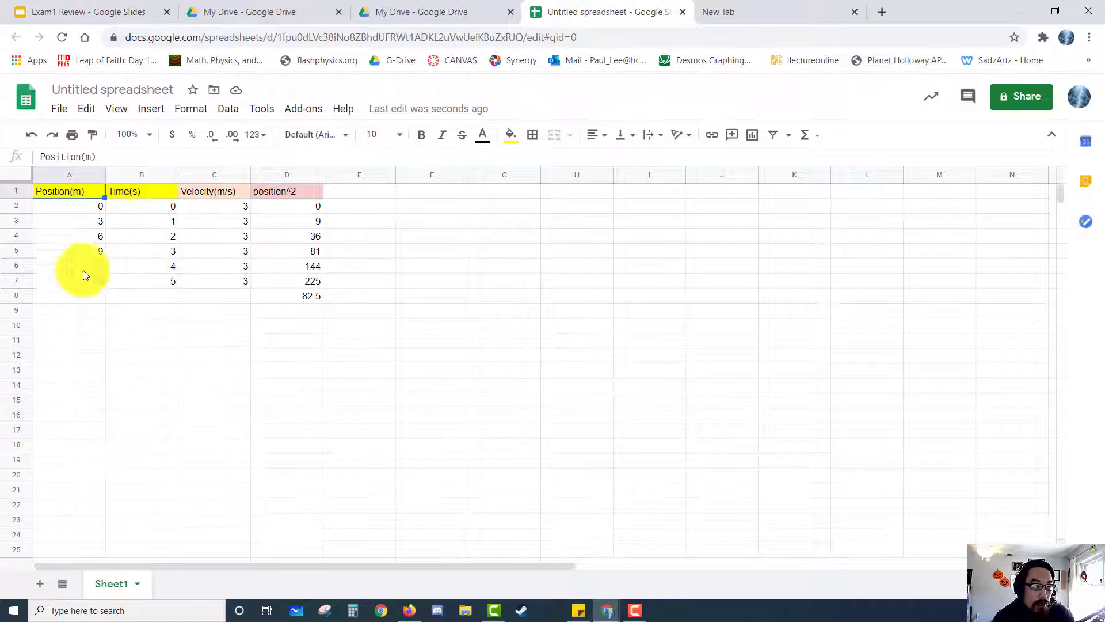
shift+click(164, 282)
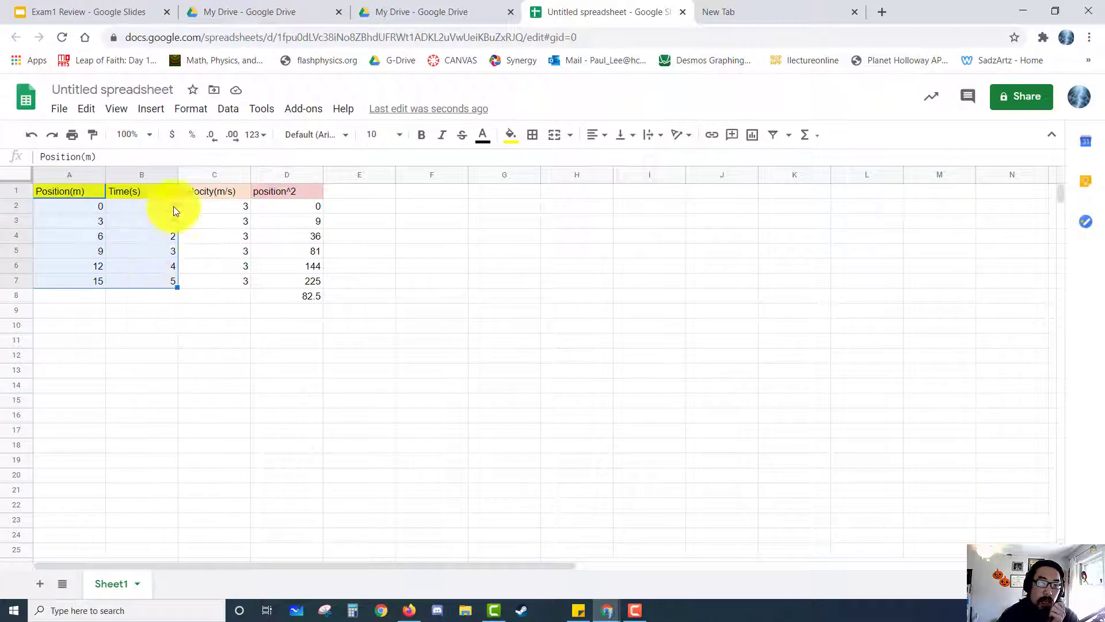
click(191, 108)
Insert a chart from the selected A1:B7 data
click(228, 108)
click(151, 108)
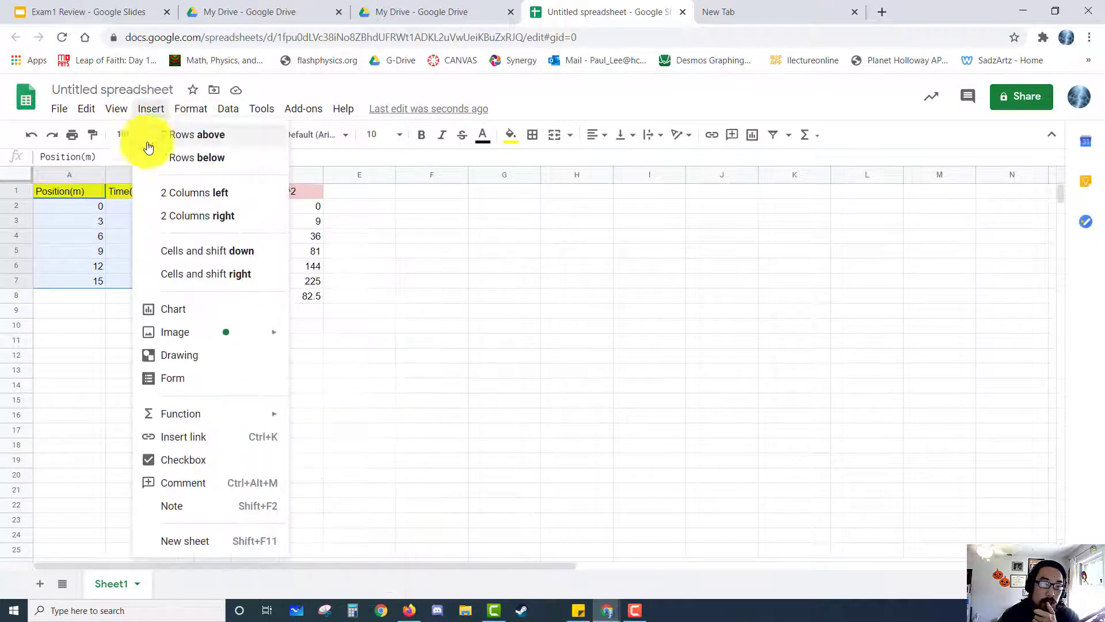
click(190, 308)
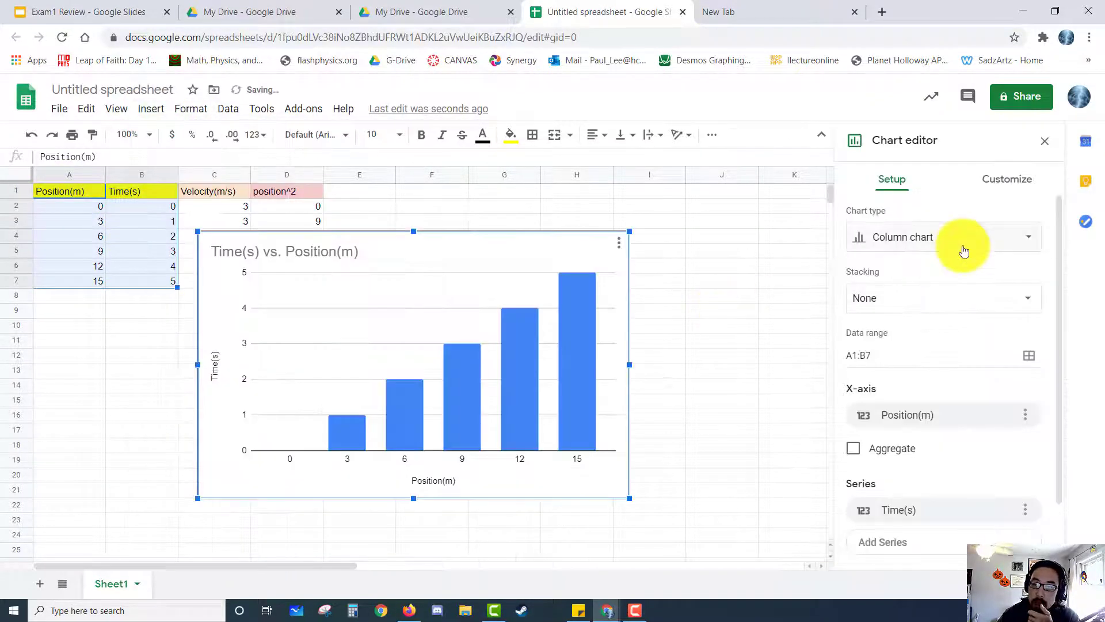
Change it to a scatter chart and move it up and right to uncover column D
click(962, 244)
scroll(953, 397, down, 5)
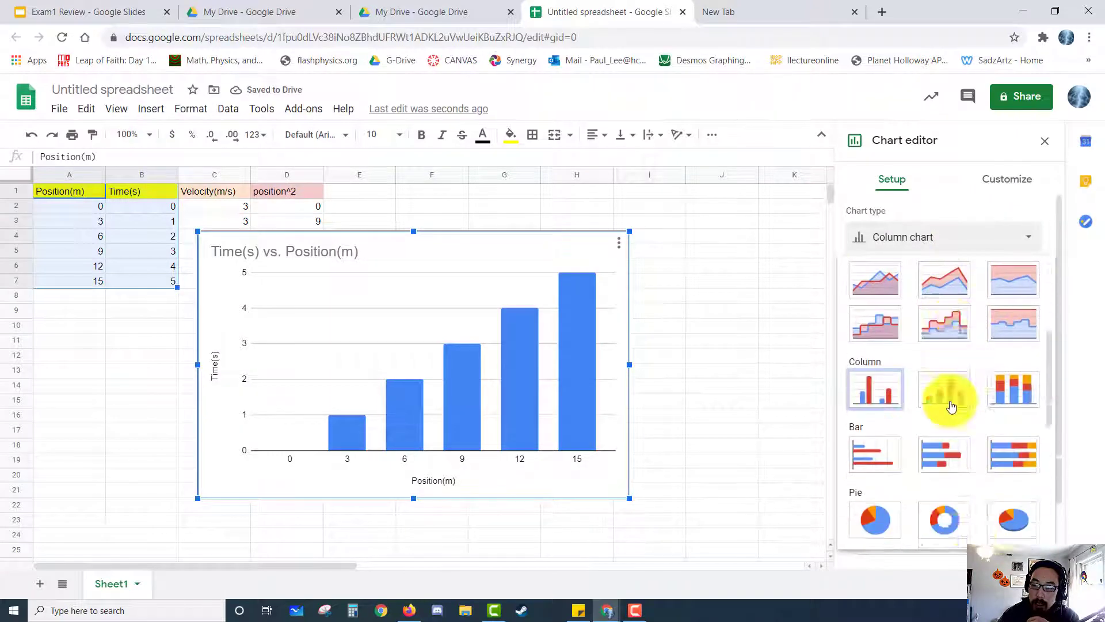
click(868, 499)
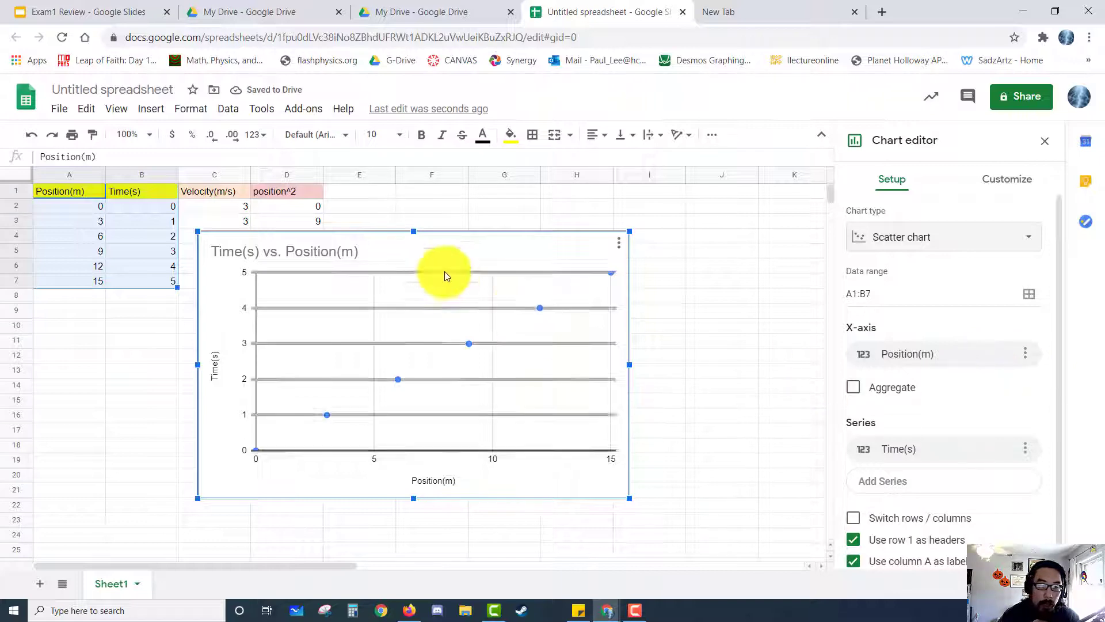
drag(494, 236, 648, 190)
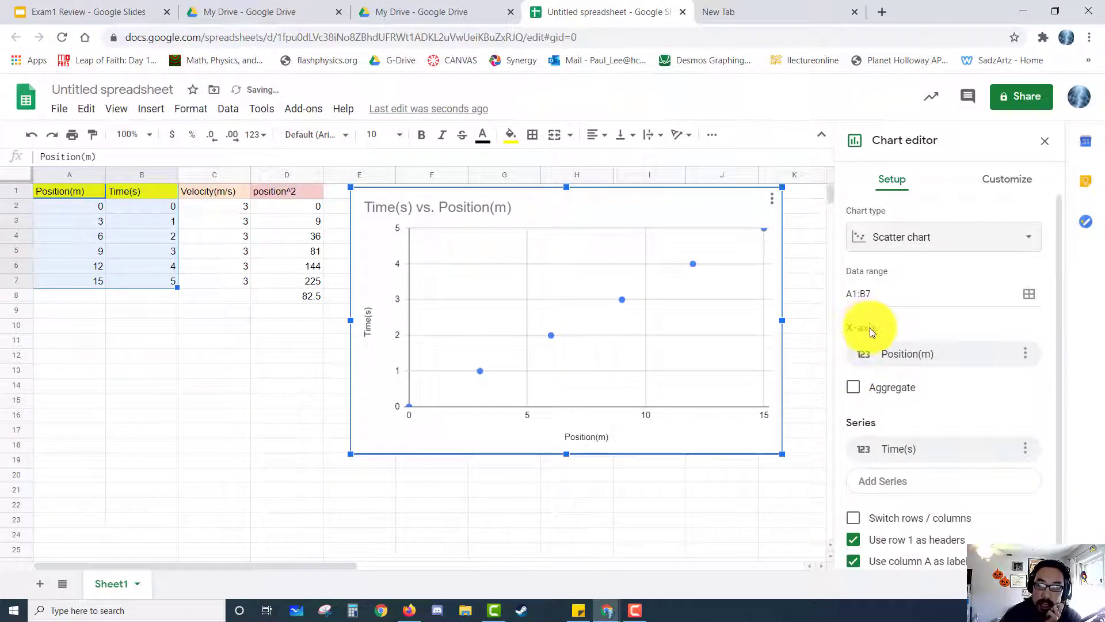
In chart setup, set Time(s) as the X-axis and Position(m) as the series
click(1025, 354)
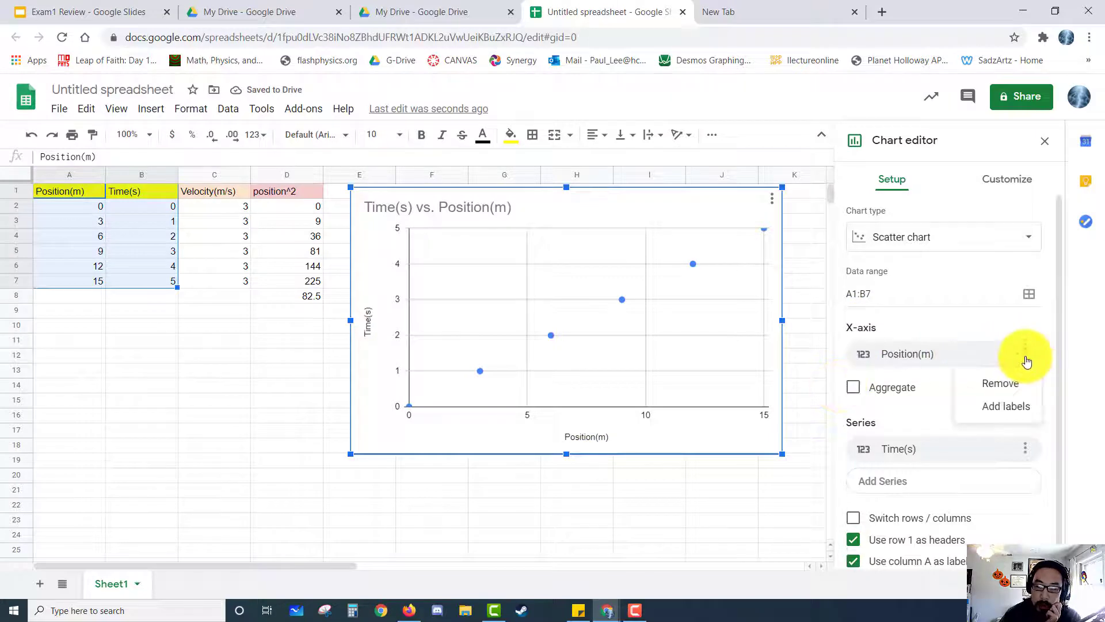
click(924, 355)
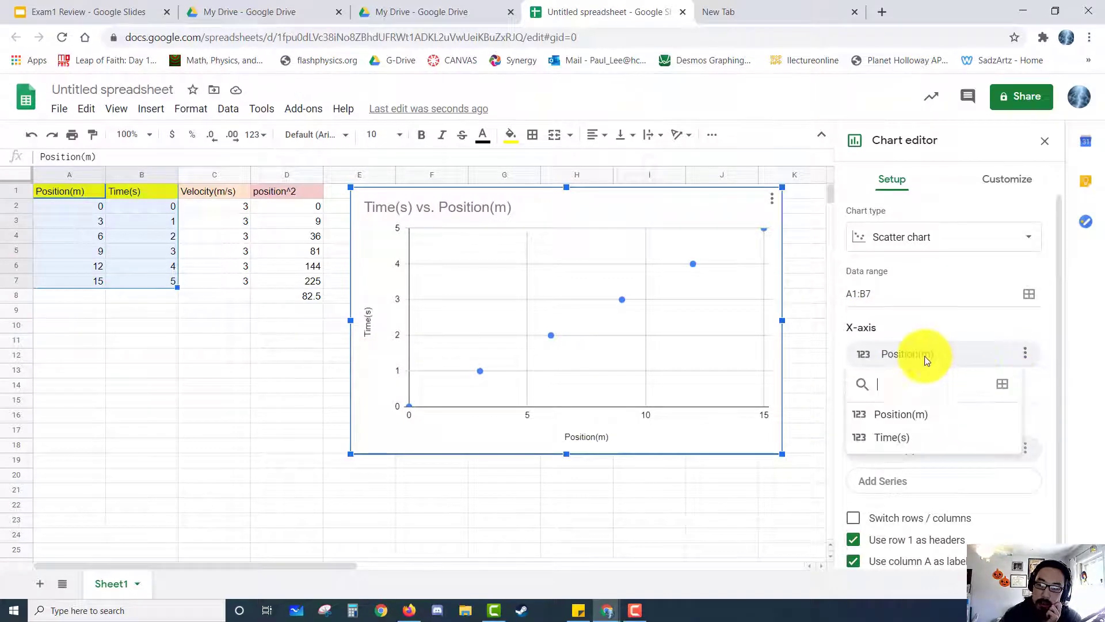
click(890, 438)
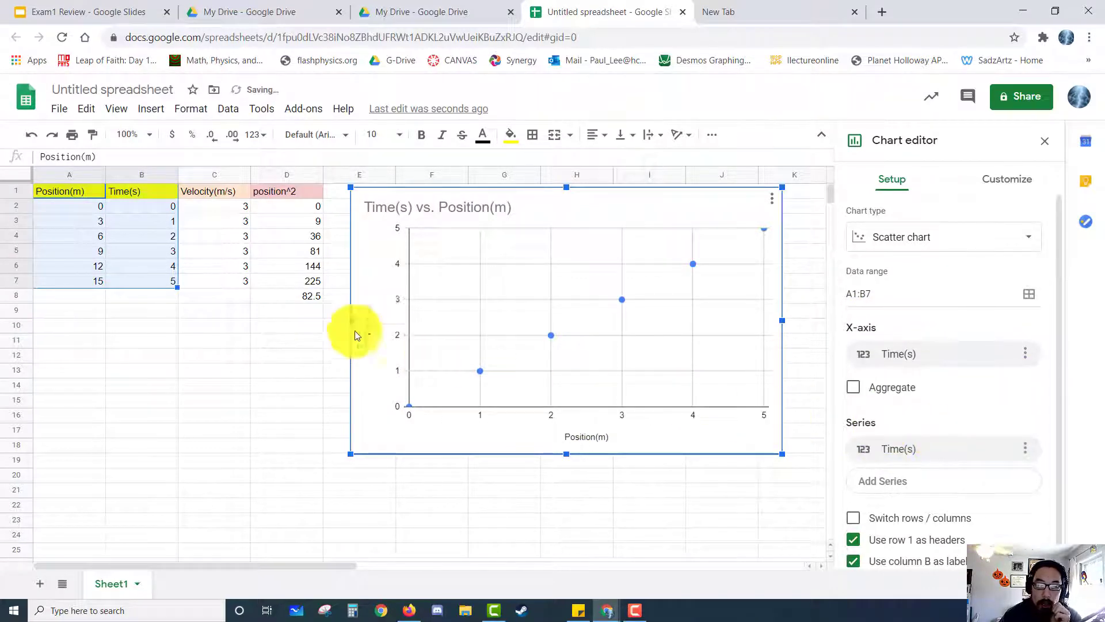
click(920, 449)
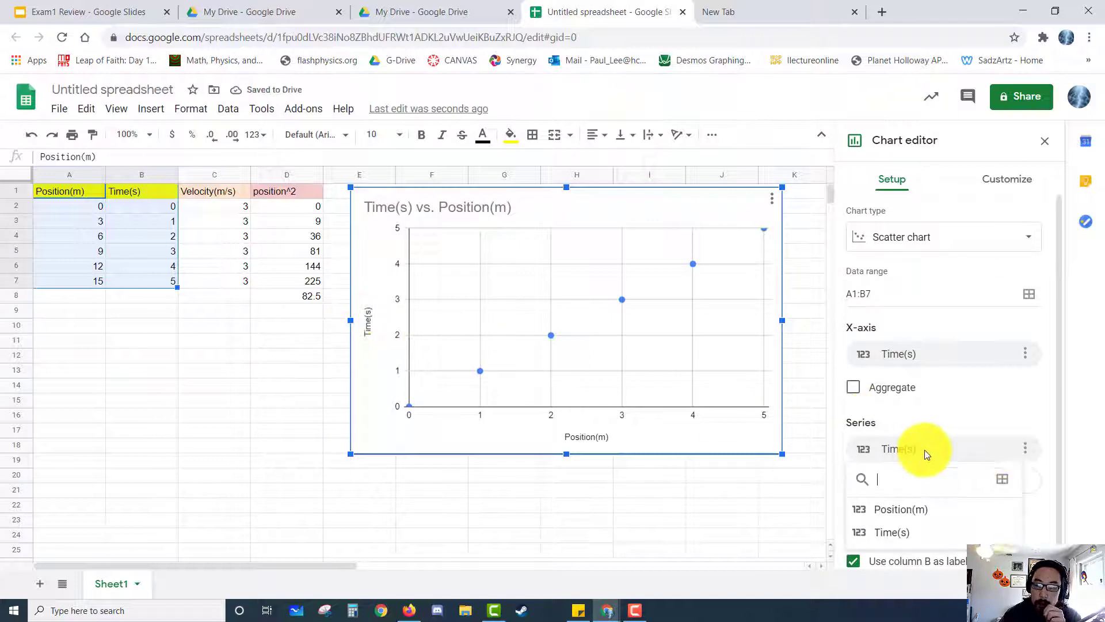
click(909, 511)
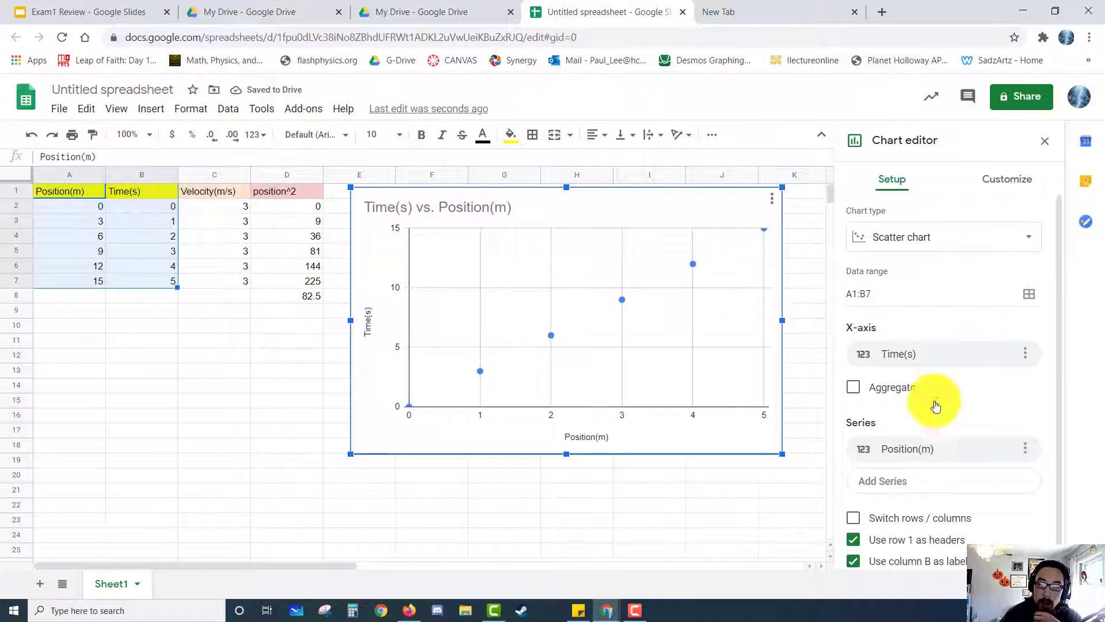
scroll(934, 423, down, 1)
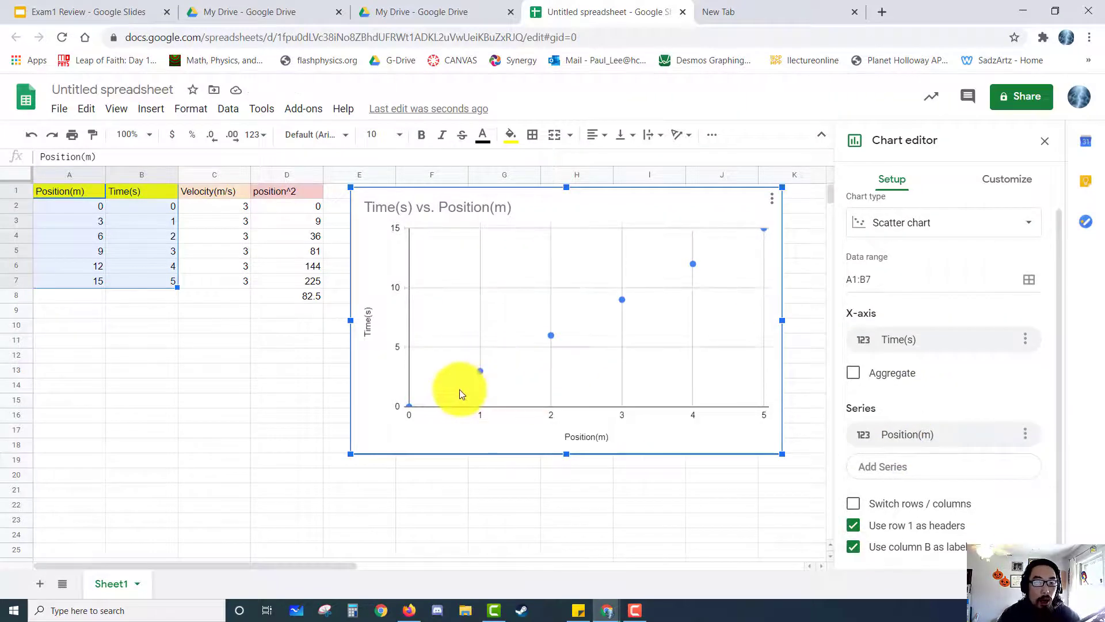
click(371, 326)
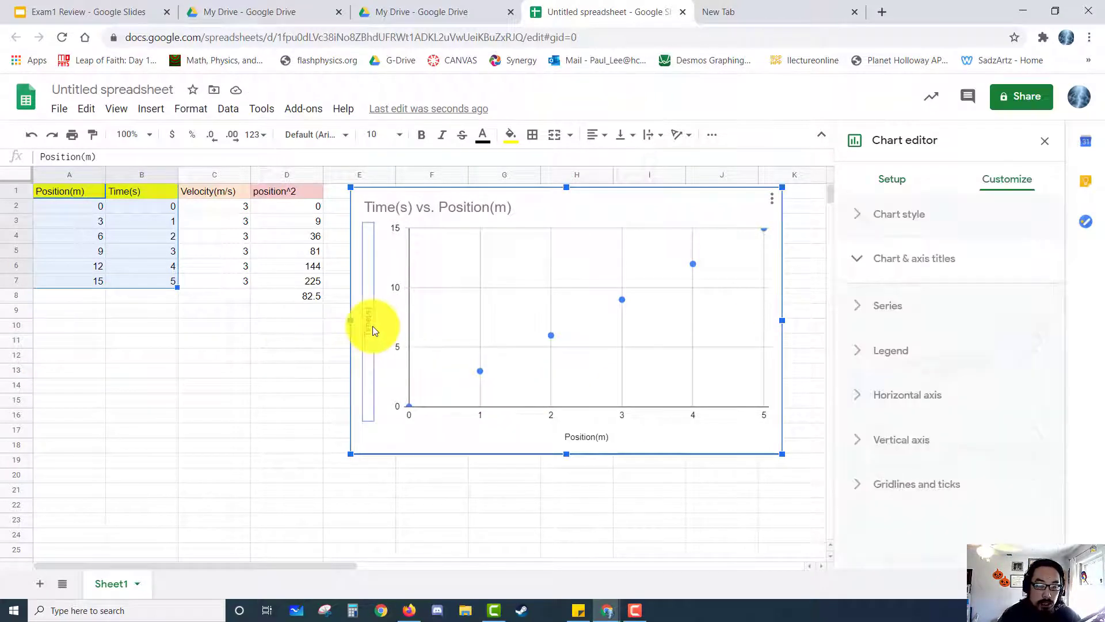
Edit the axis titles to Position(m) vertically and Time(s) horizontally
click(369, 328)
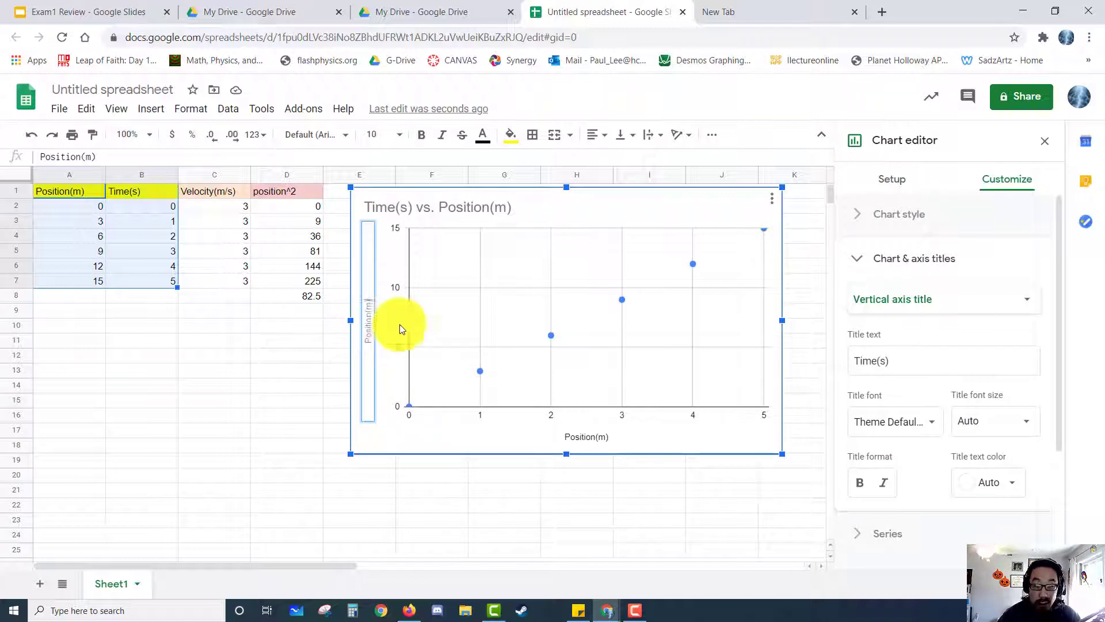
click(597, 436)
click(595, 433)
key(BackSpace)
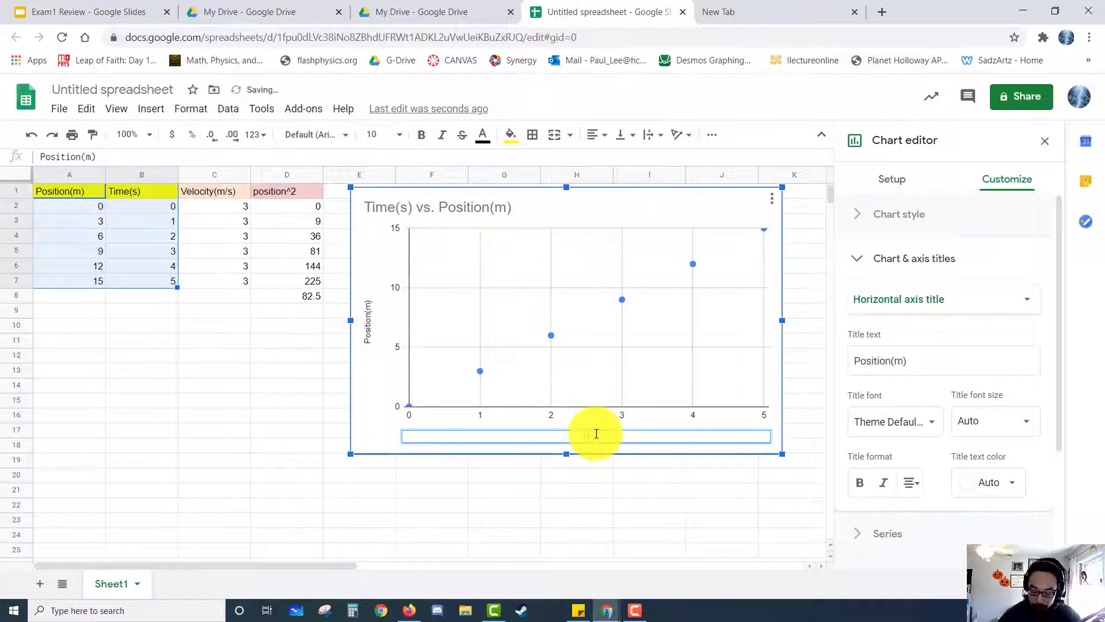
Retitle the chart 'x-t'
click(426, 204)
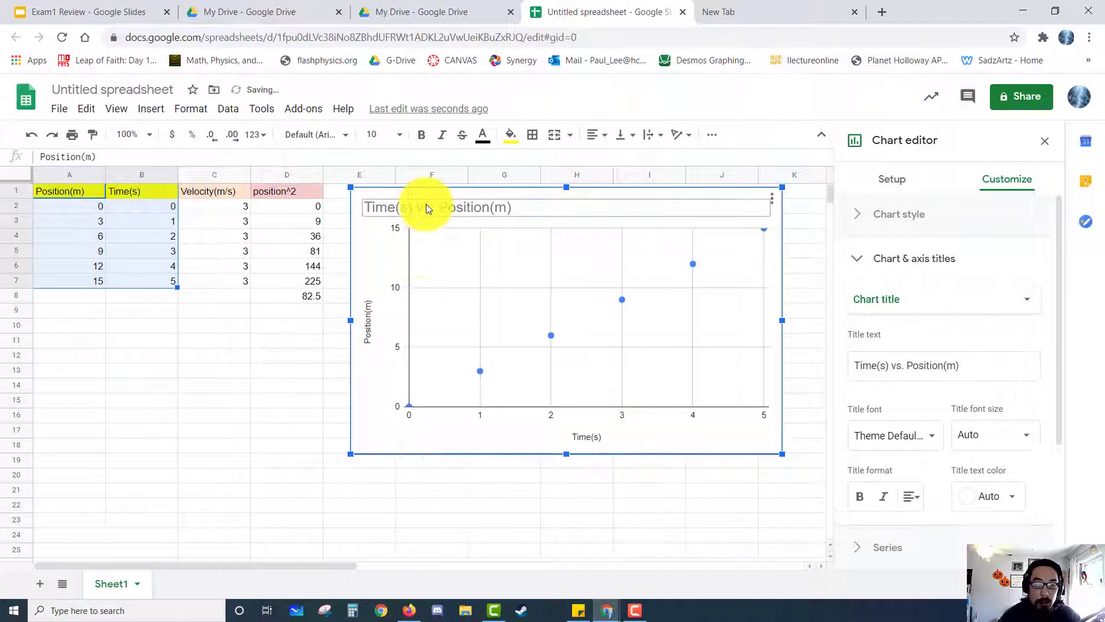
click(426, 204)
text(x-t)
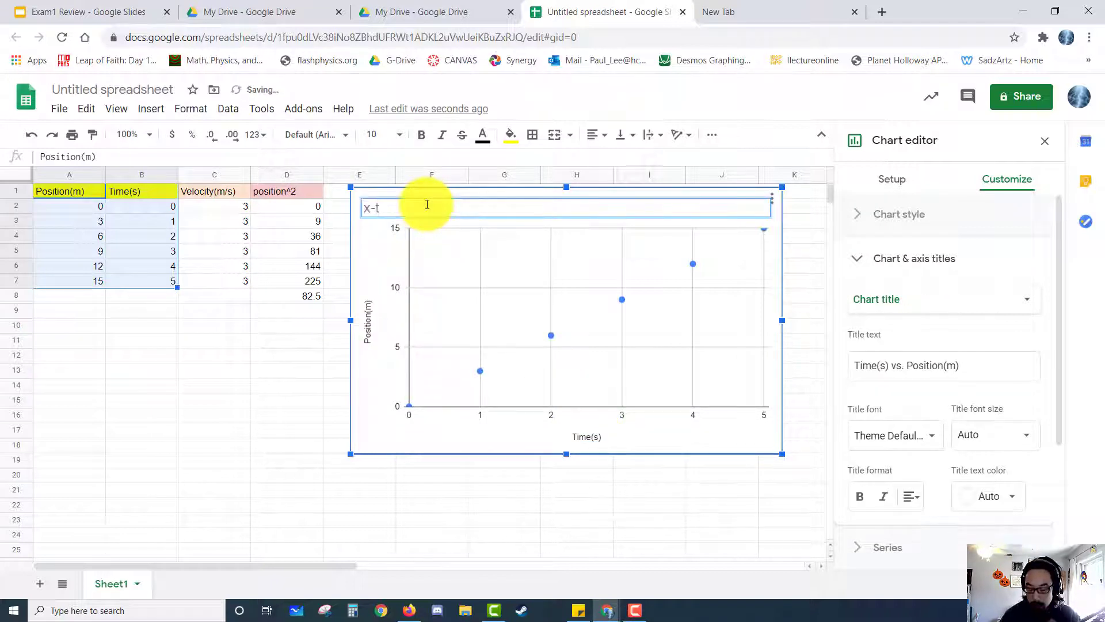
key(Return)
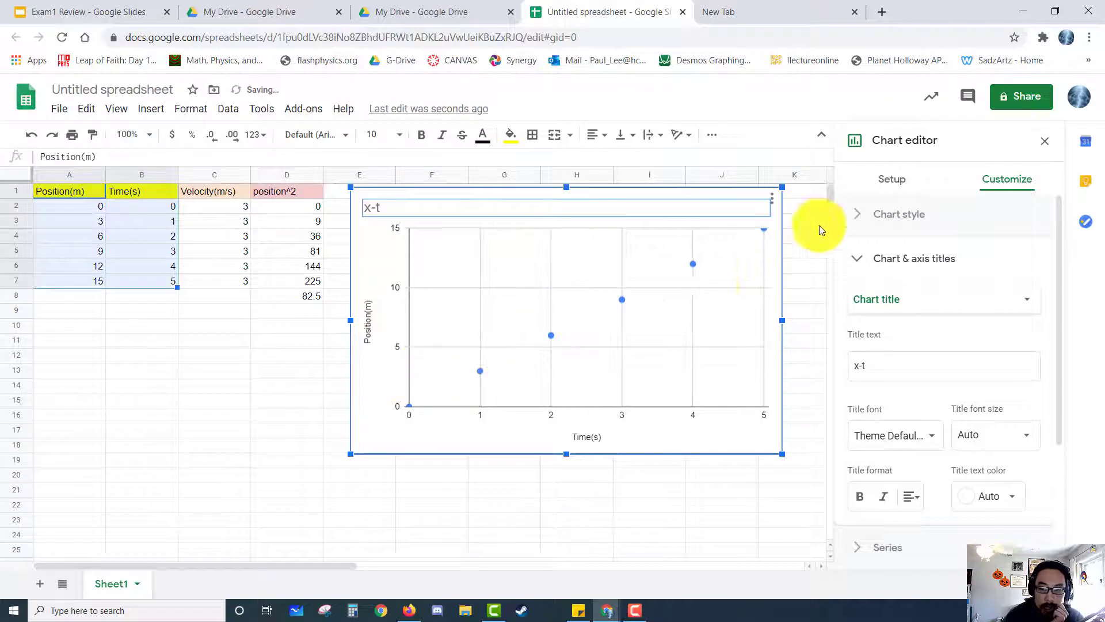
Add a linear trendline to the Position(m) series and label it with its equation, 3*x + 0
click(621, 300)
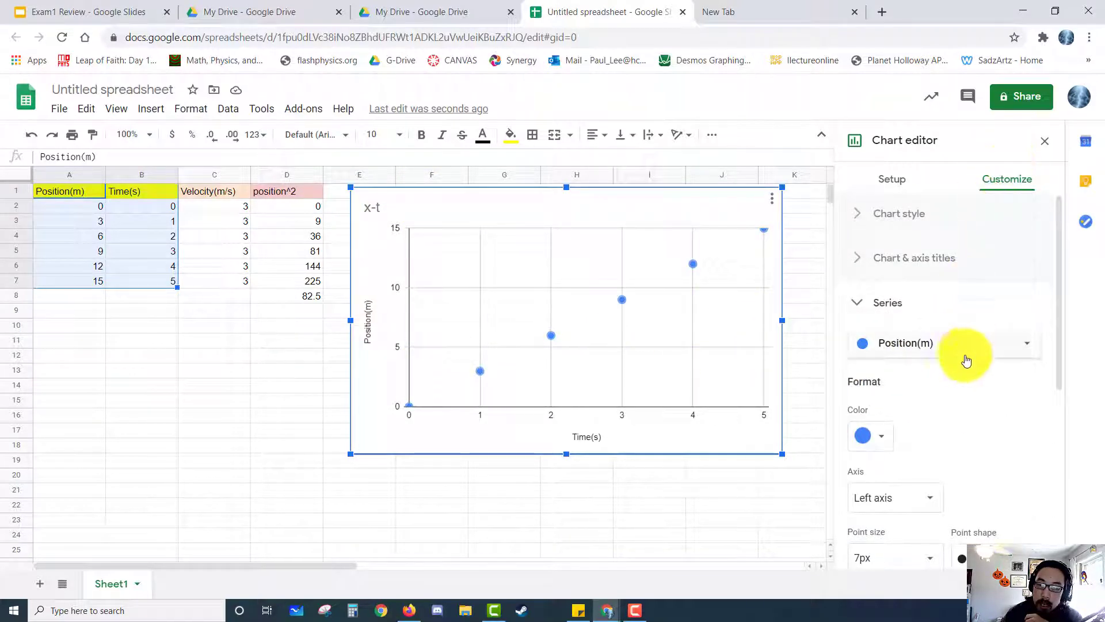
scroll(969, 364, down, 4)
scroll(866, 486, up, 4)
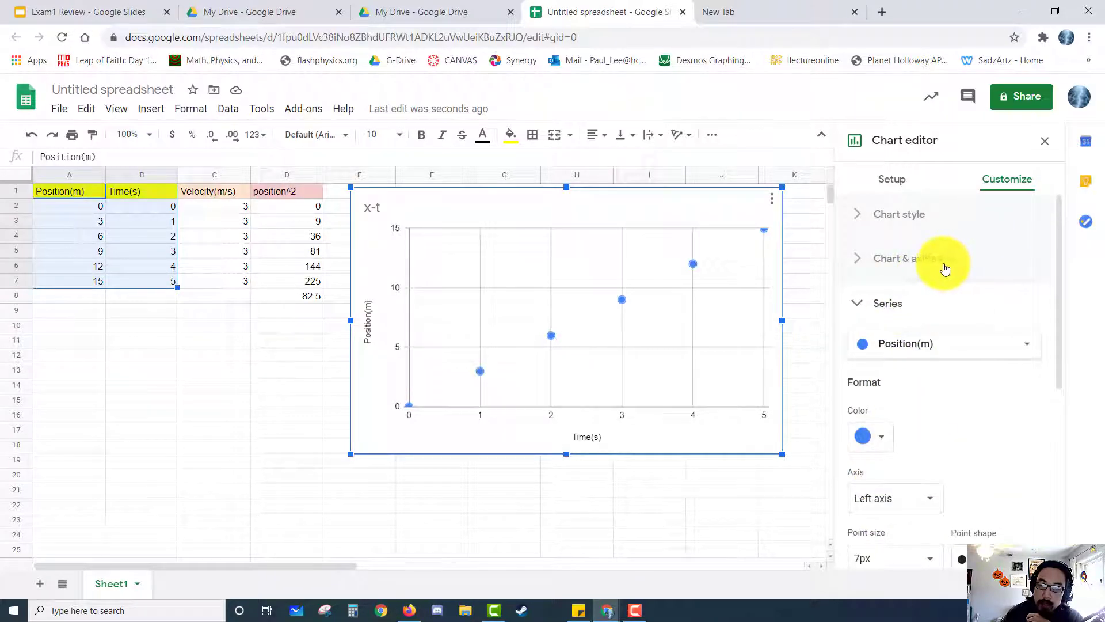
scroll(935, 357, down, 3)
scroll(944, 380, down, 3)
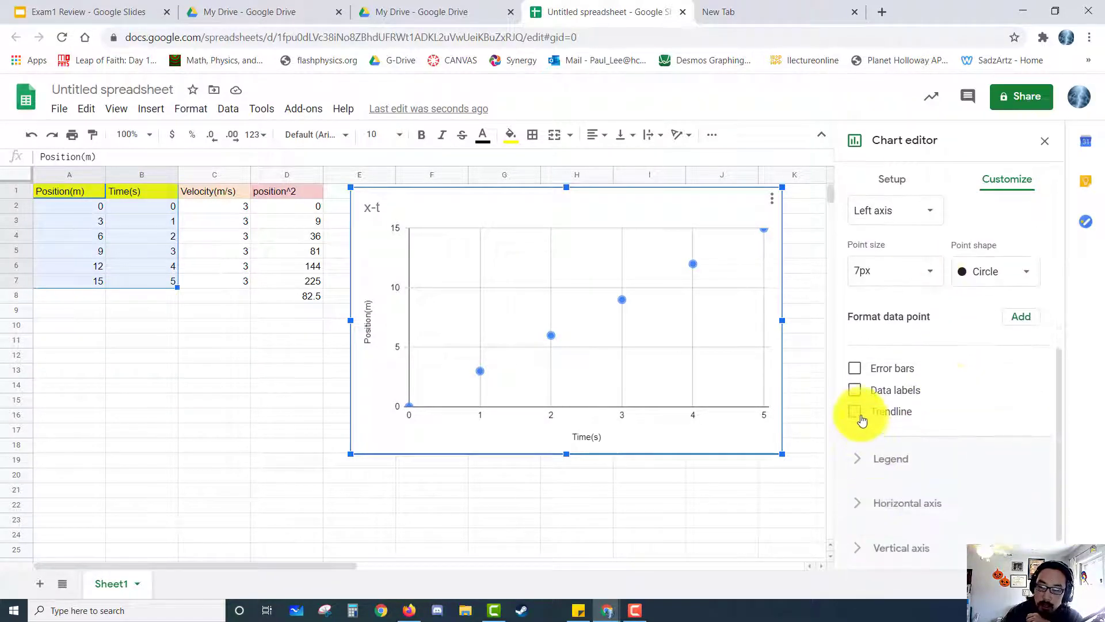
click(856, 409)
scroll(917, 427, down, 3)
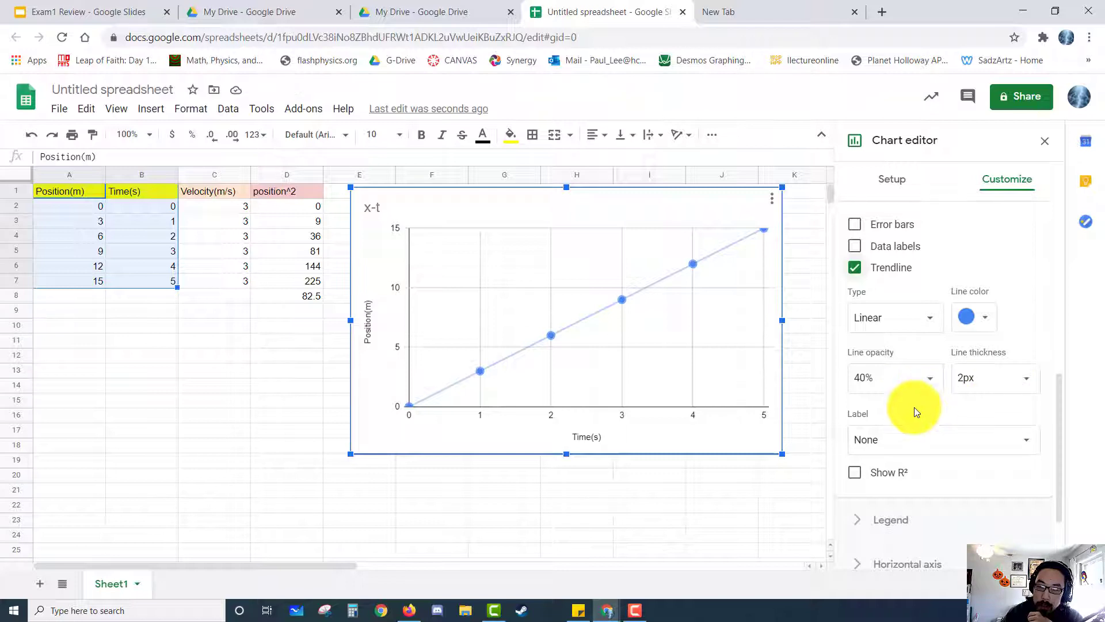
click(869, 440)
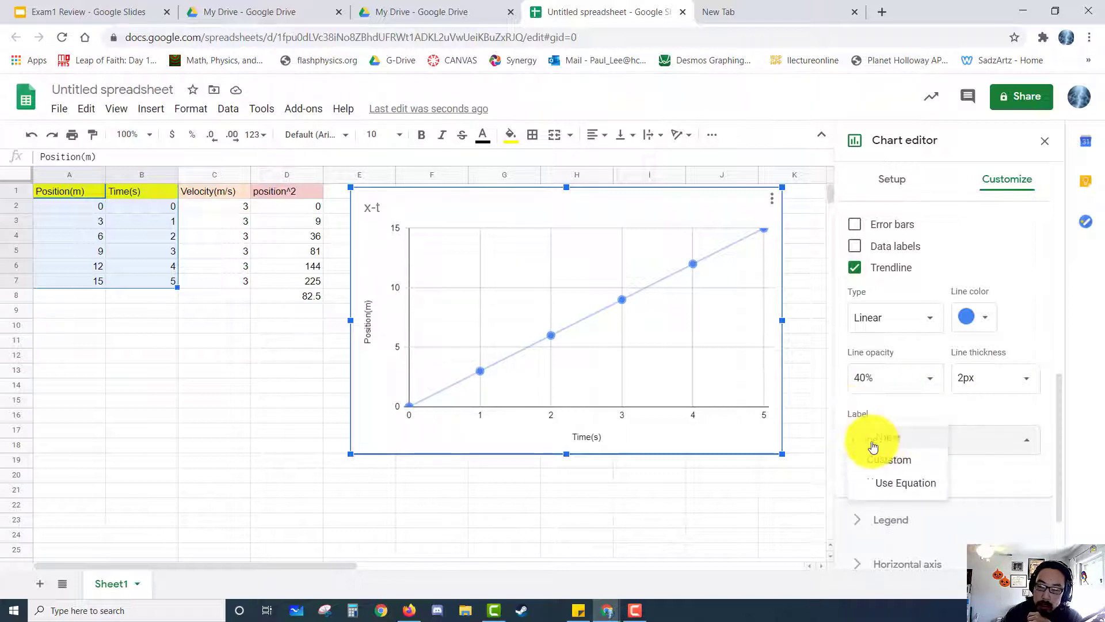
click(924, 491)
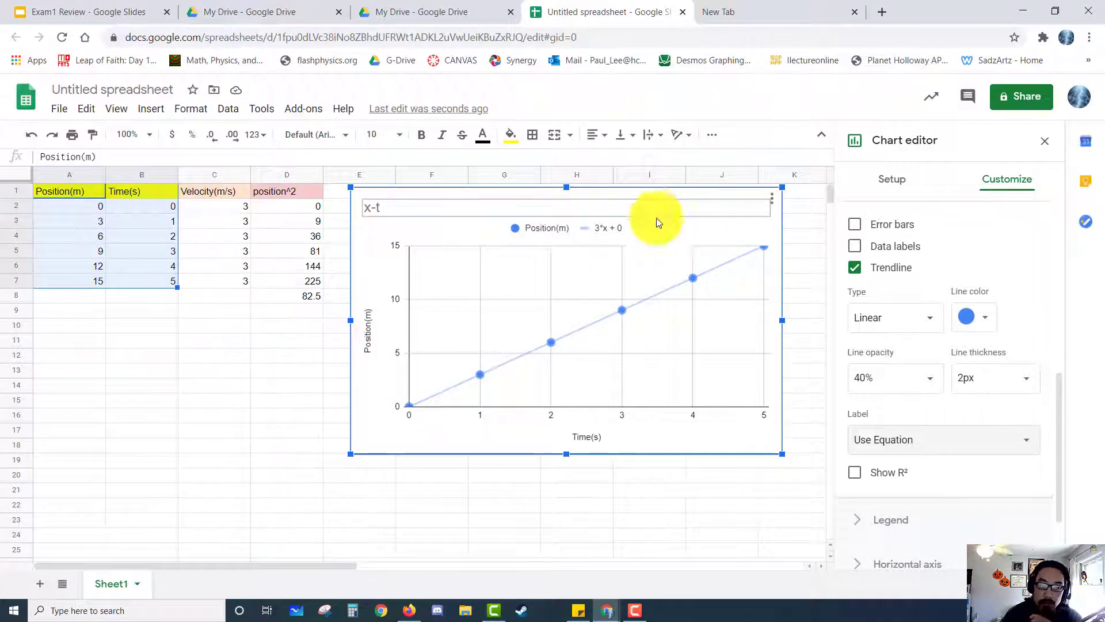
Shrink the x-t chart, move it up beside the data table, and close the chart editor
drag(350, 187, 526, 296)
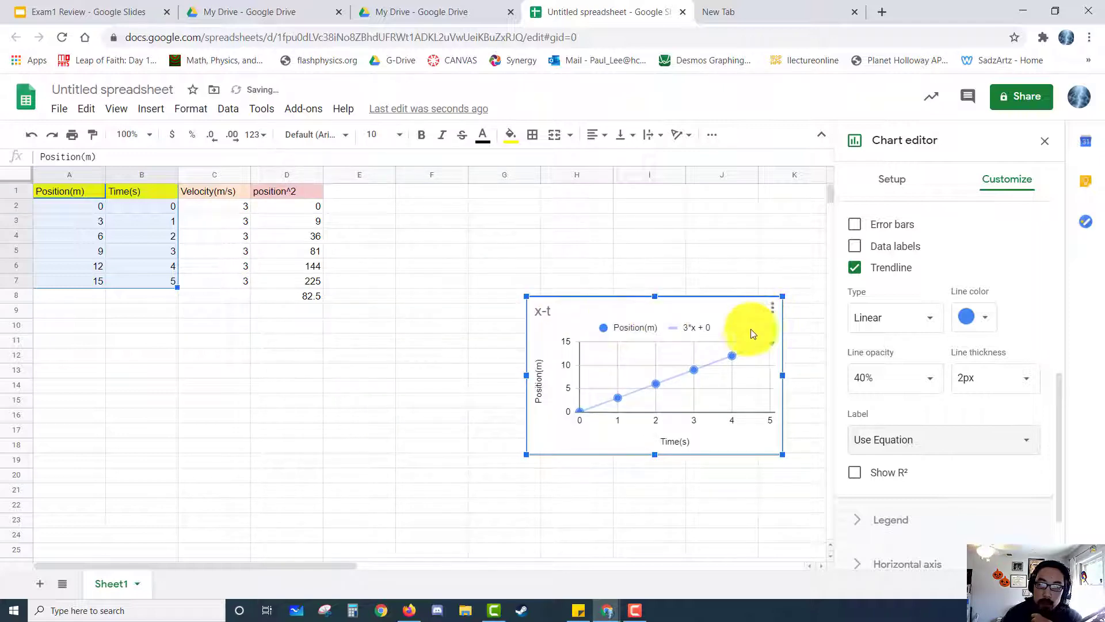
drag(747, 326, 781, 216)
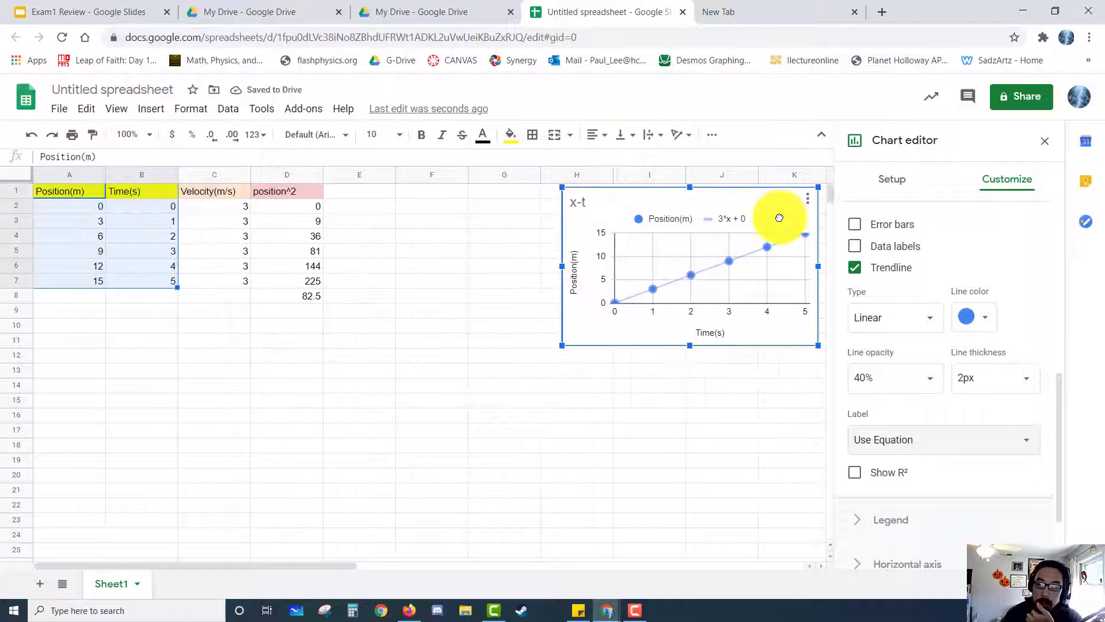
click(1045, 141)
click(623, 413)
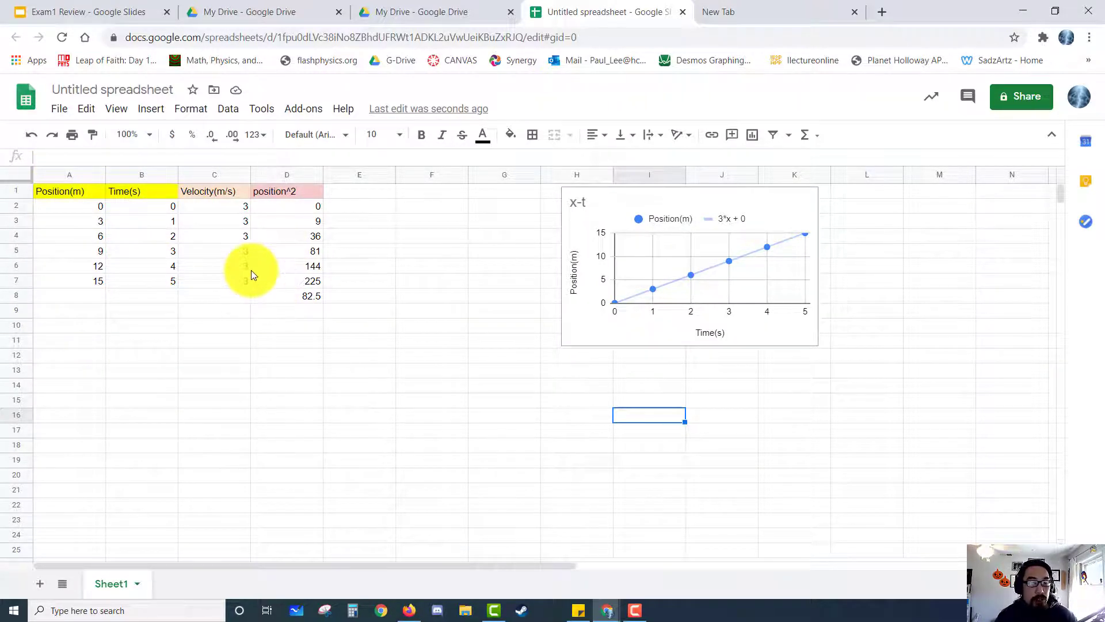
Select Position(m) cells A1:A7, then add Velocity(m/s) cells C1:C7 to the selection
click(78, 191)
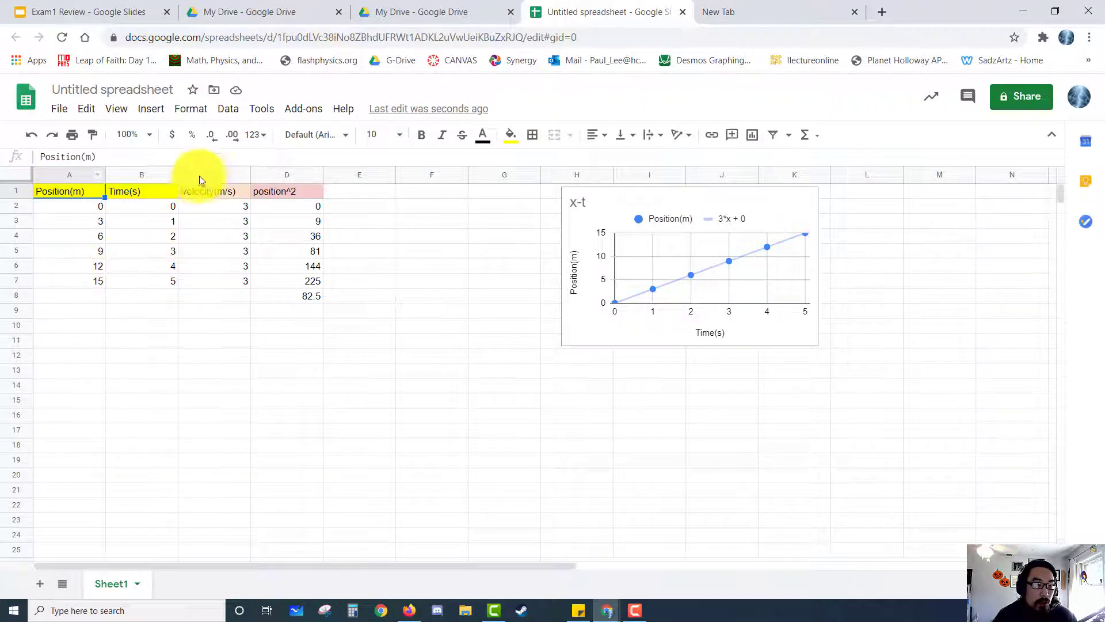
shift+click(220, 282)
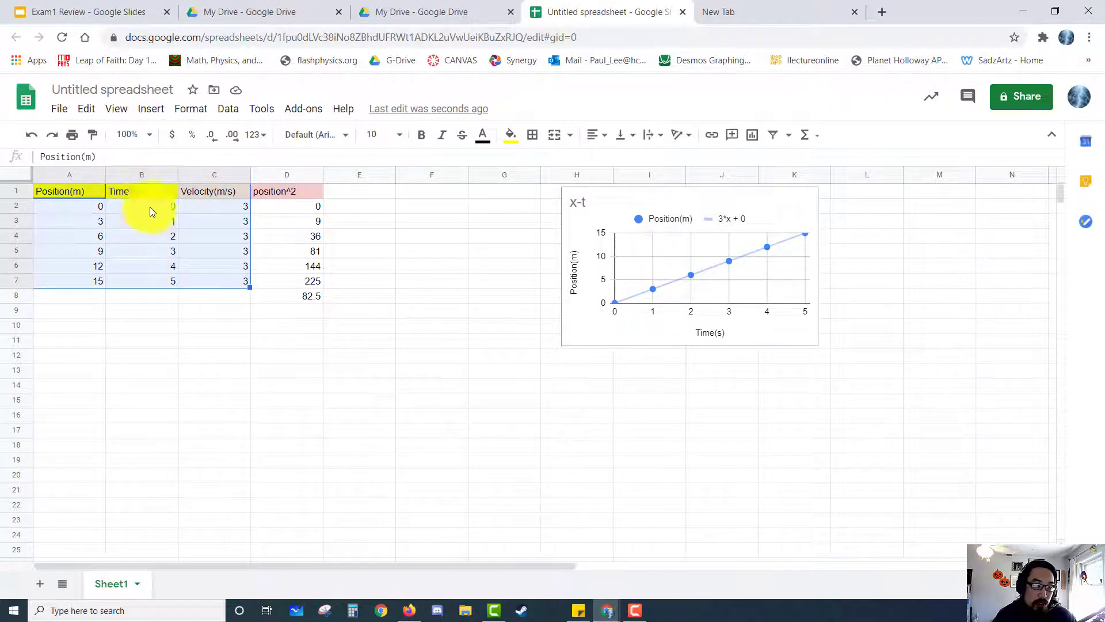
click(68, 300)
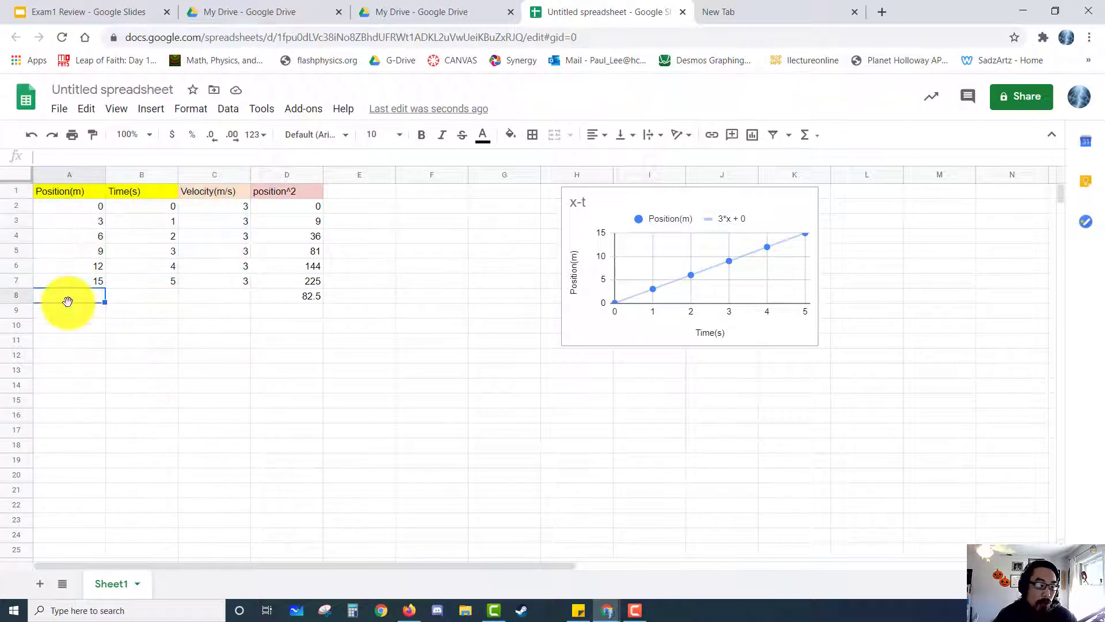
click(67, 198)
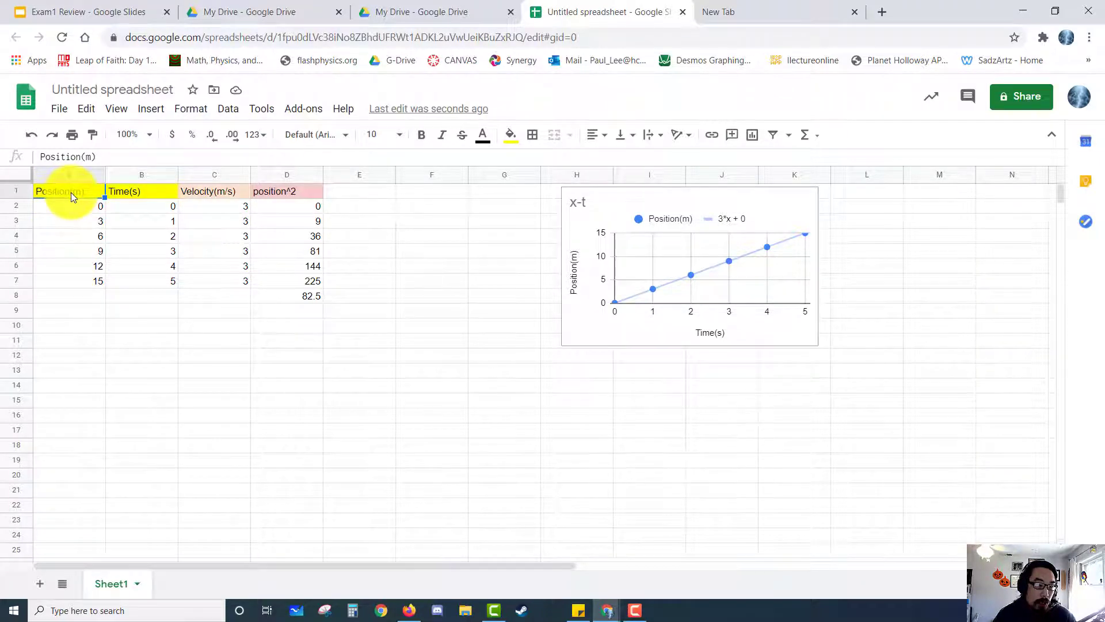
shift+click(77, 284)
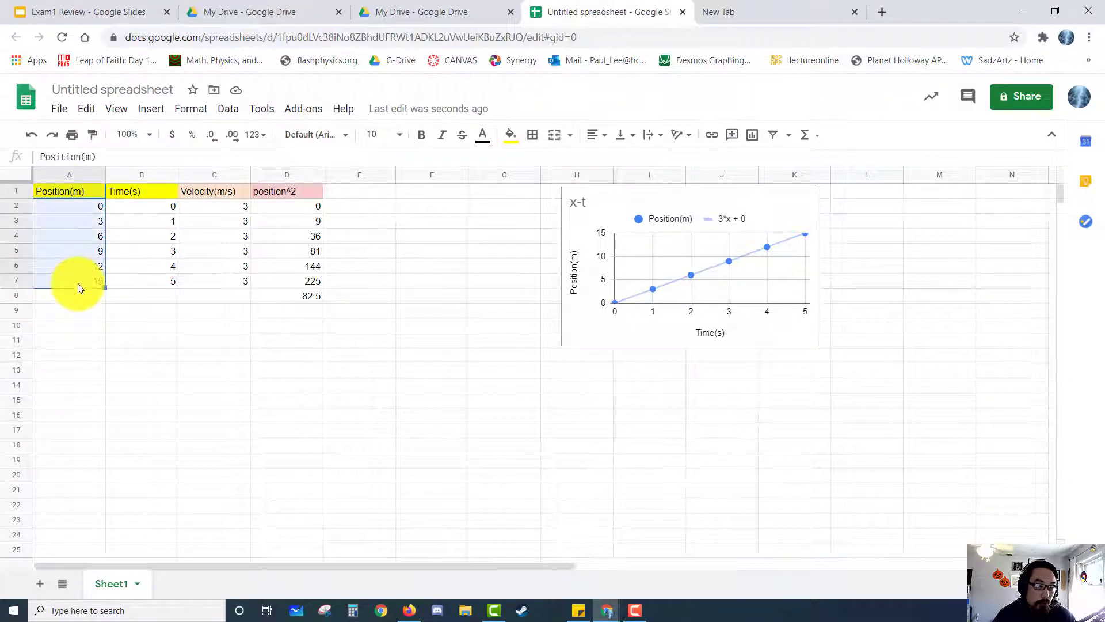
click(224, 195)
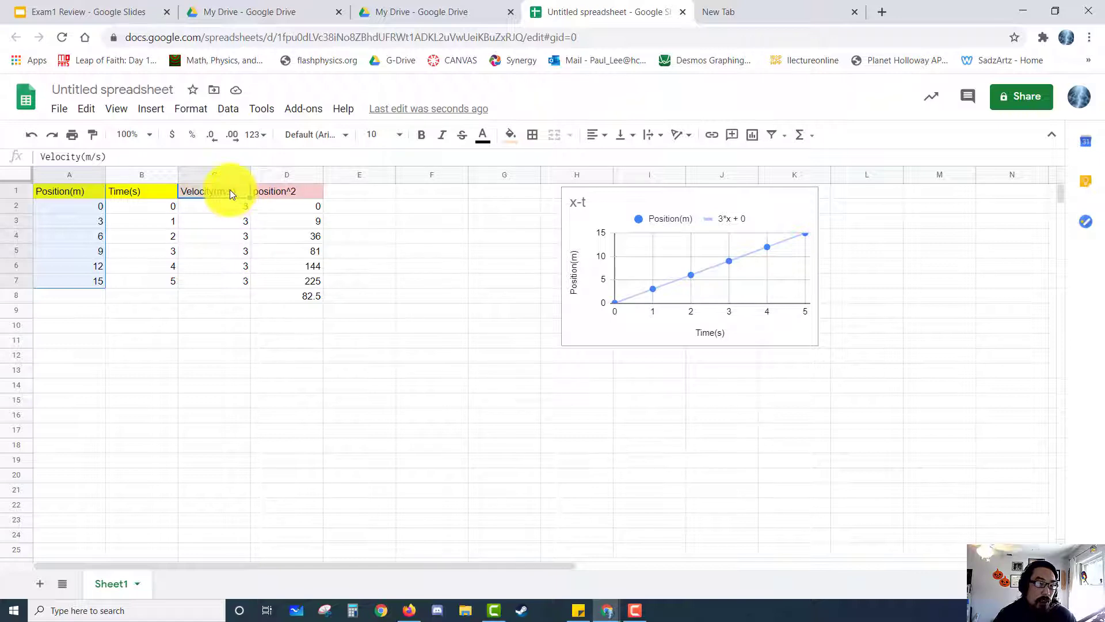
shift+click(233, 282)
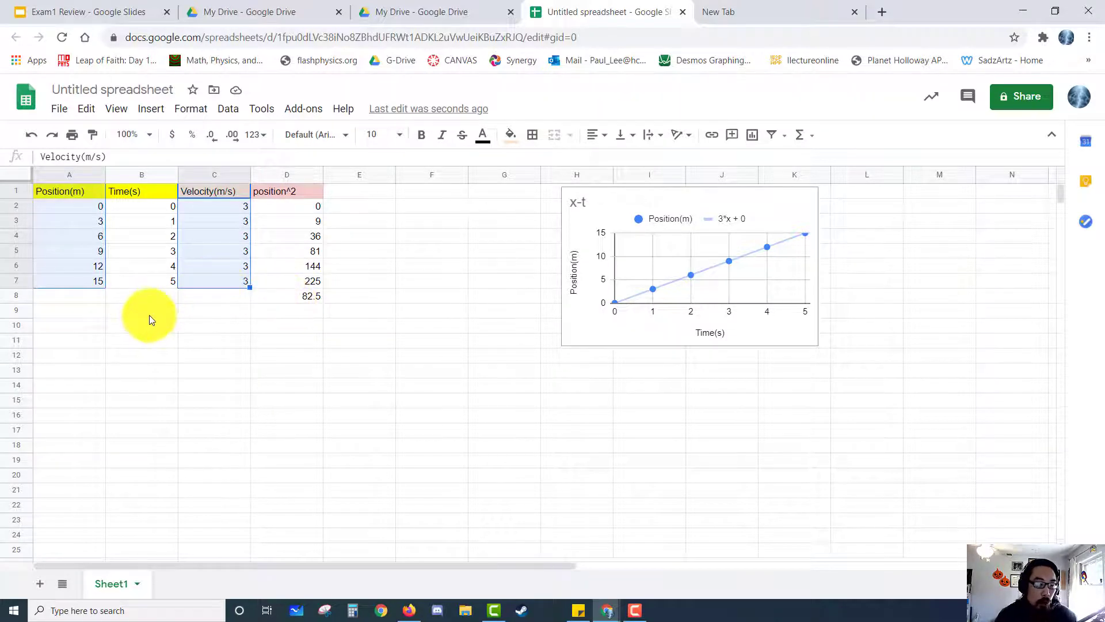
Reselect A1:A7 and C1:C7 as a two-range selection of Position and Velocity
click(150, 315)
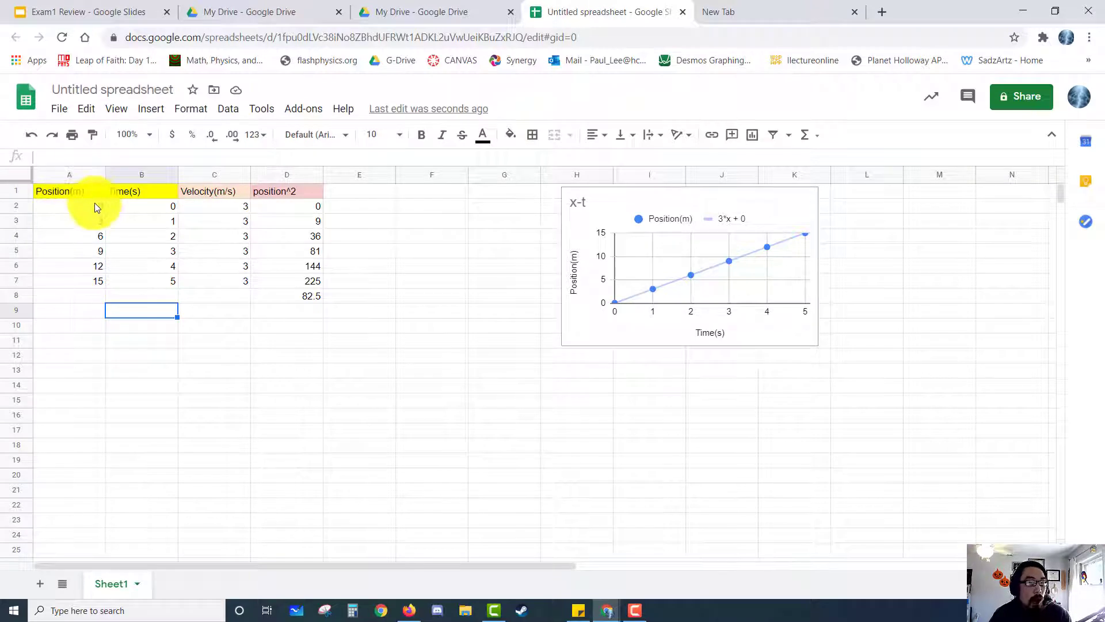
click(75, 196)
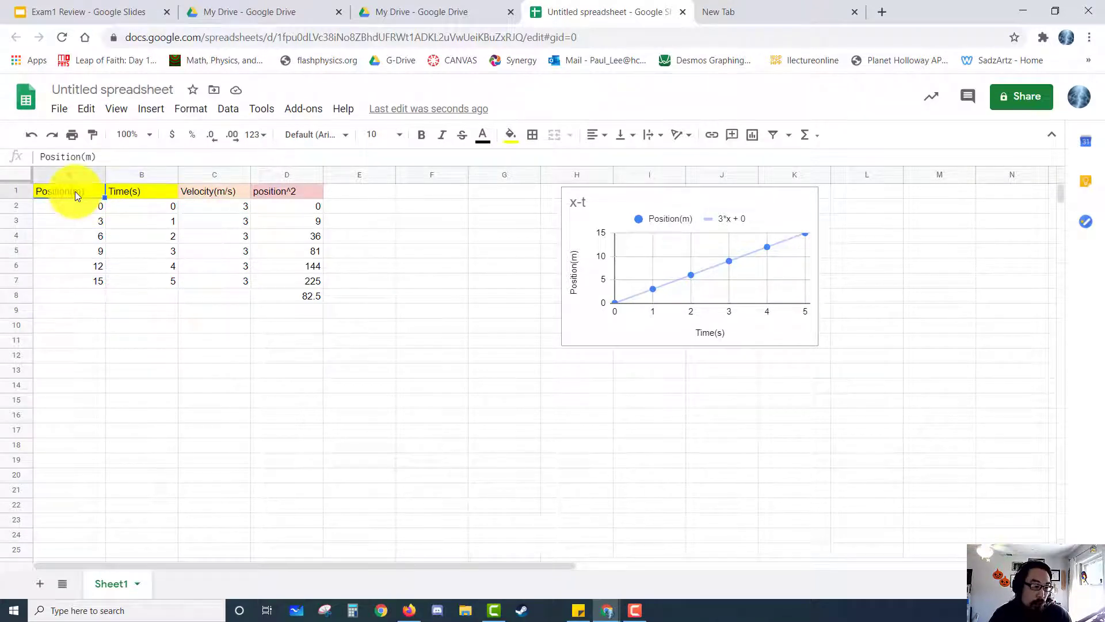
shift+click(79, 279)
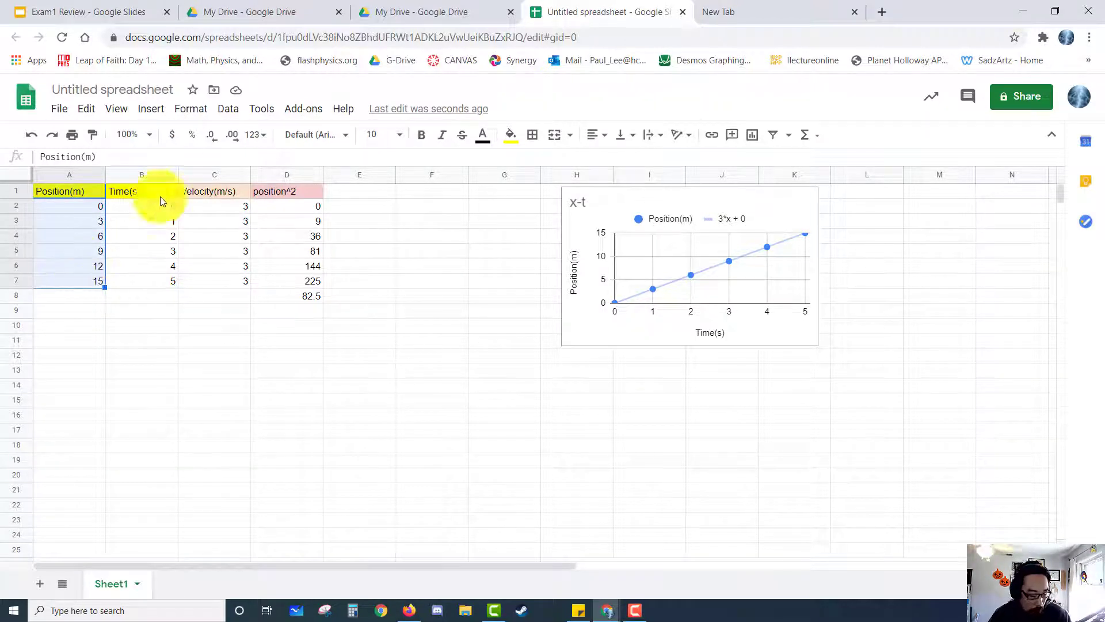
ctrl+click(219, 193)
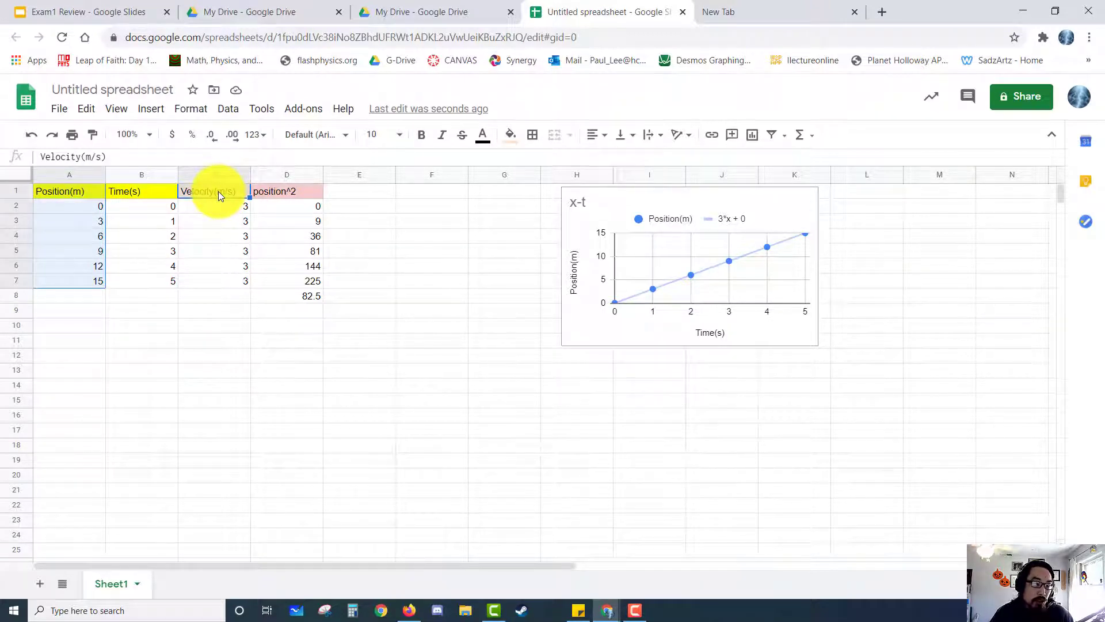
shift+click(222, 279)
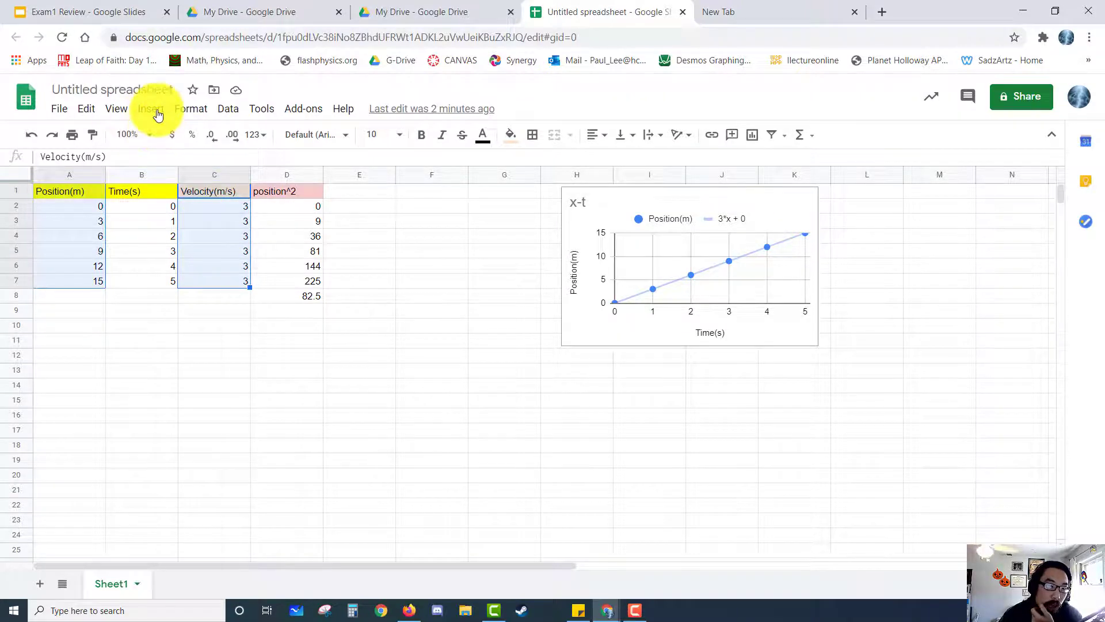
Insert a chart from A1:A7,C1:C7 and change its type to a scatter chart
click(192, 109)
mouse_move(156, 109)
click(190, 310)
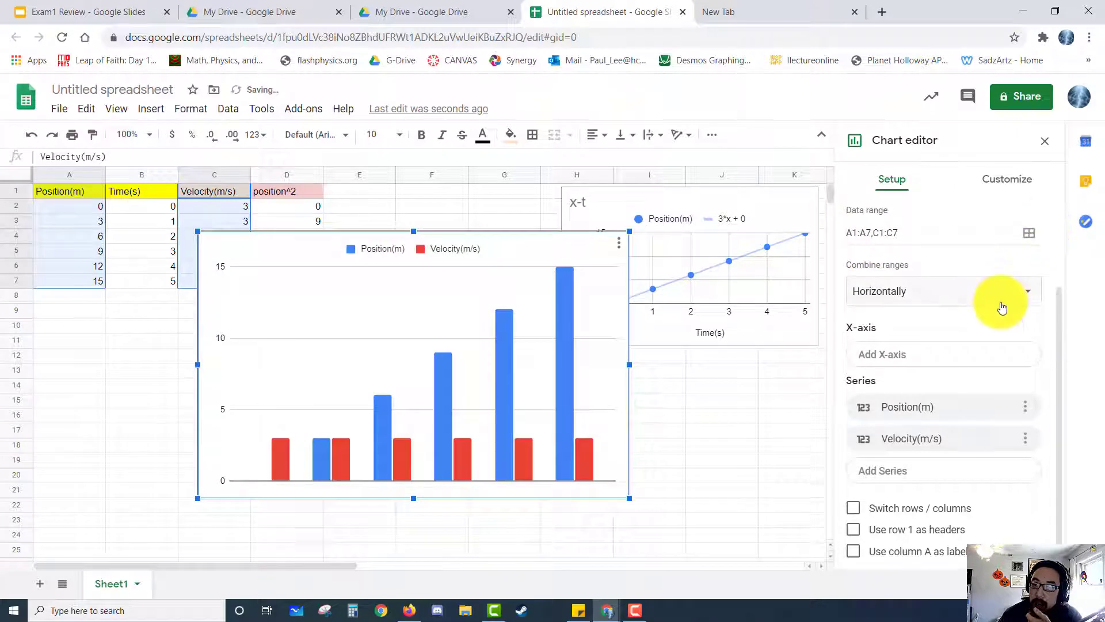
click(988, 248)
scroll(958, 426, down, 5)
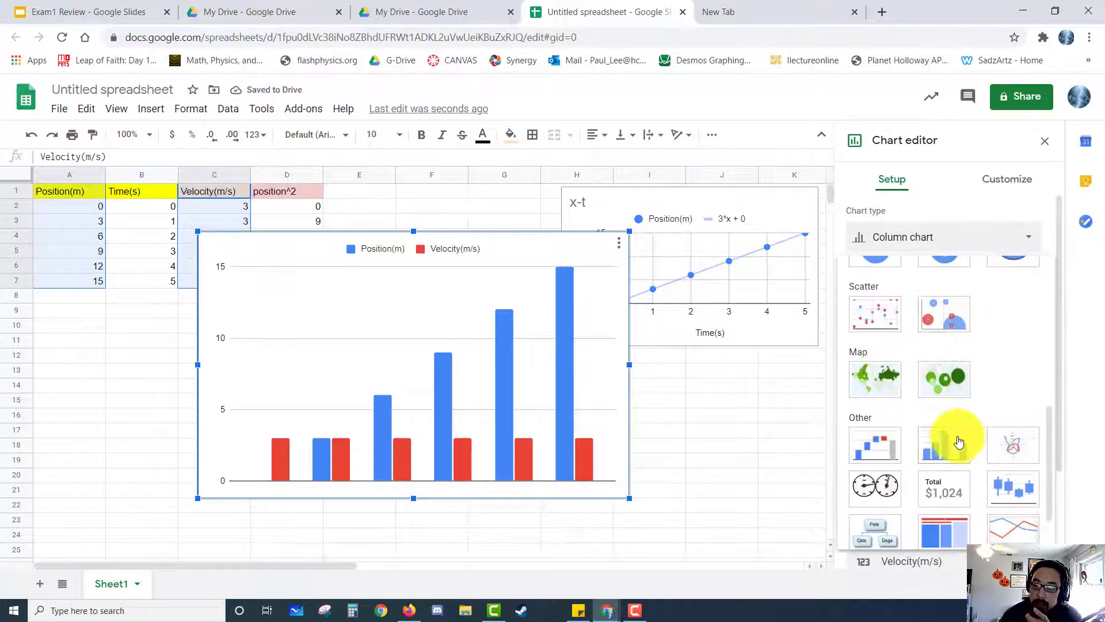
click(869, 310)
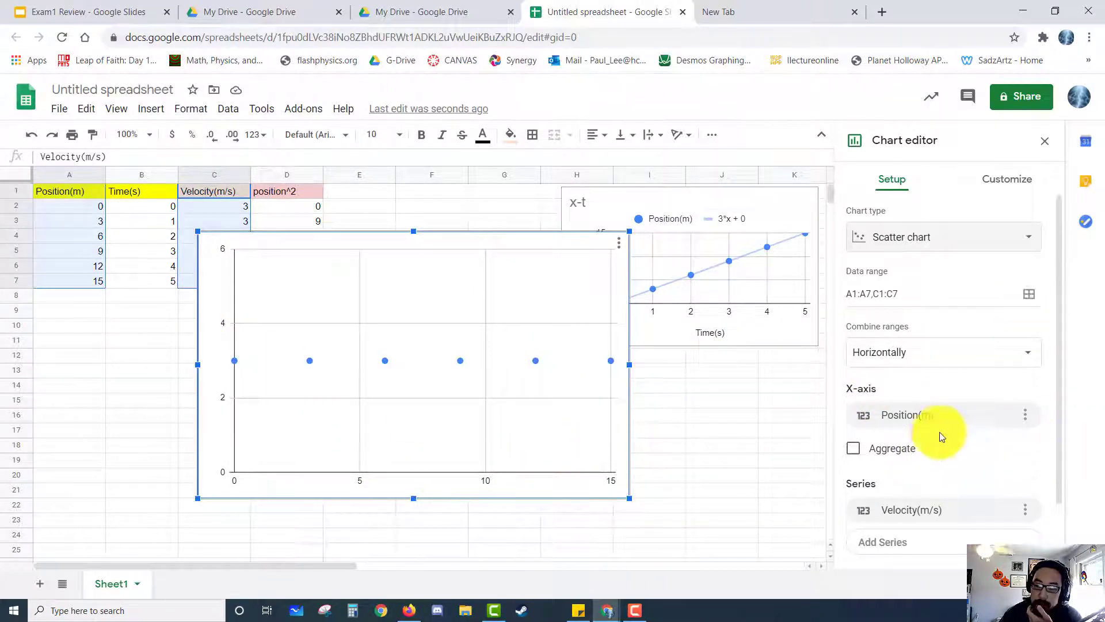
scroll(909, 440, down, 2)
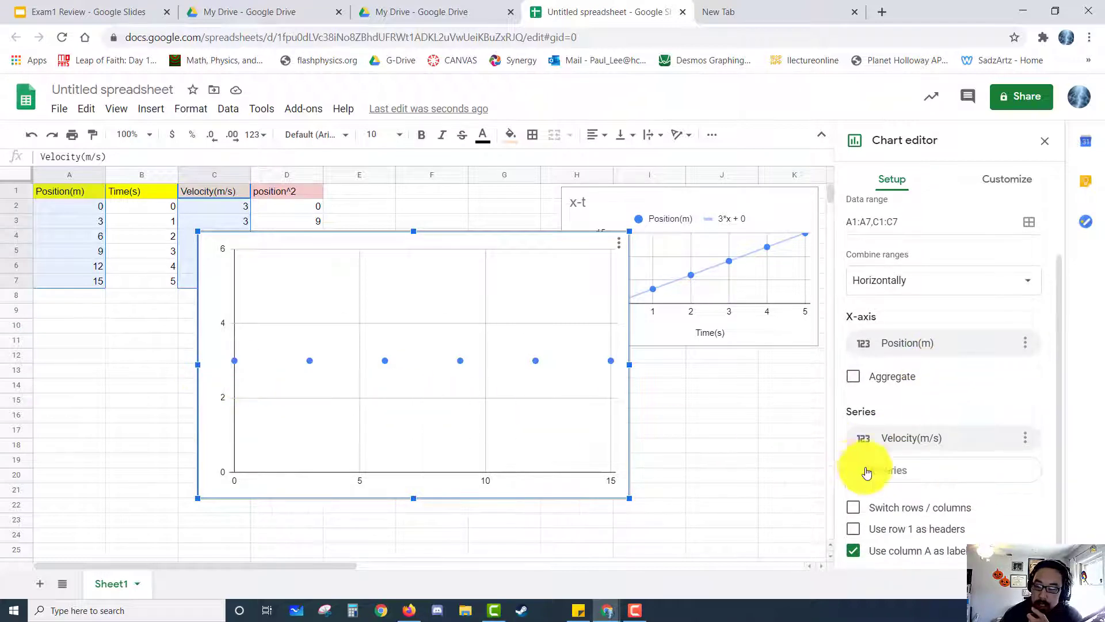
scroll(910, 490, down, 1)
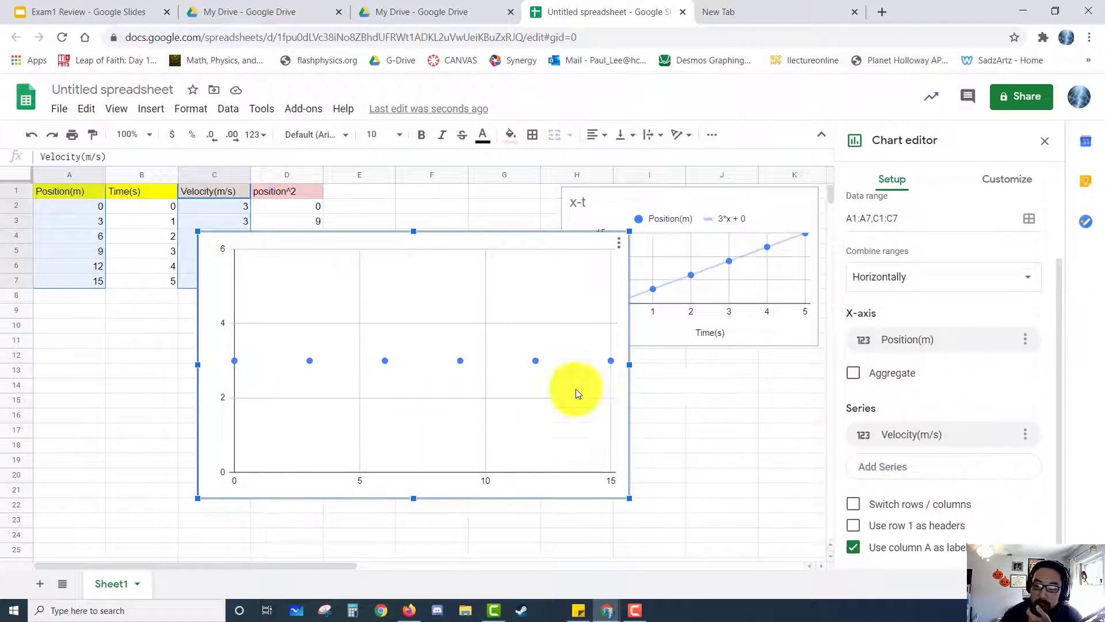
click(1013, 179)
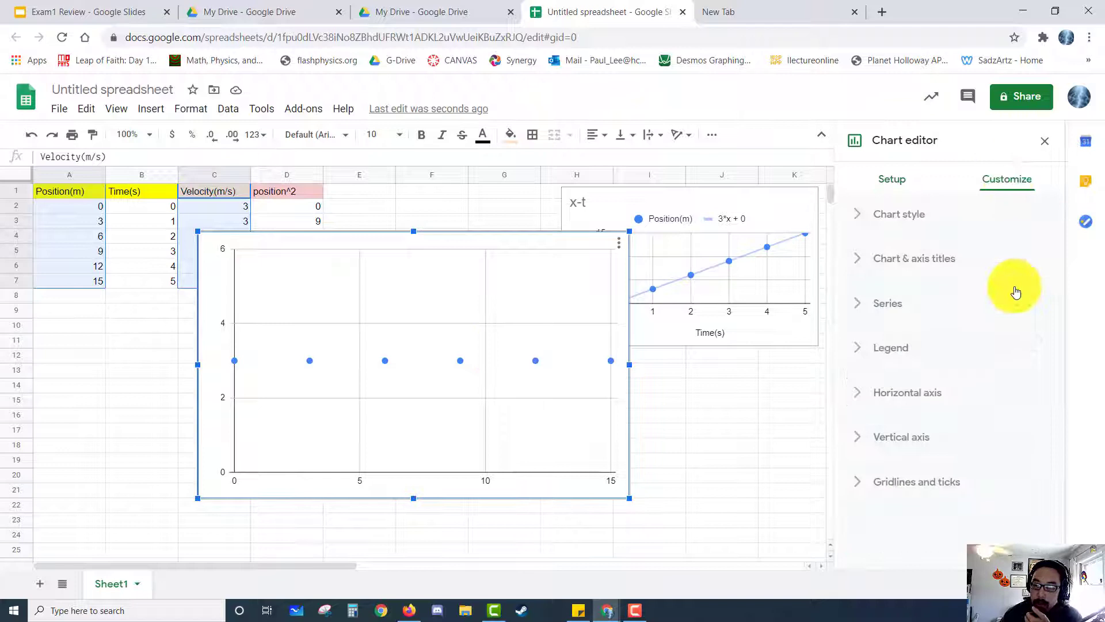
Enter 'Velocity-position (v-t)' as the scatter chart's title under Chart & axis titles
click(962, 259)
click(944, 363)
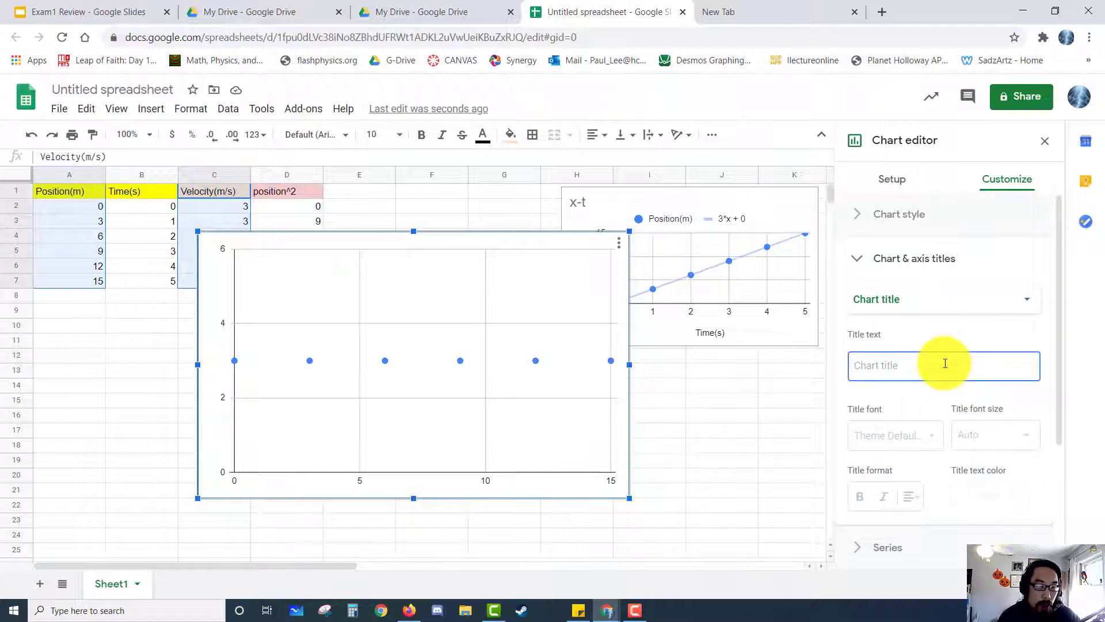
text(Velocit)
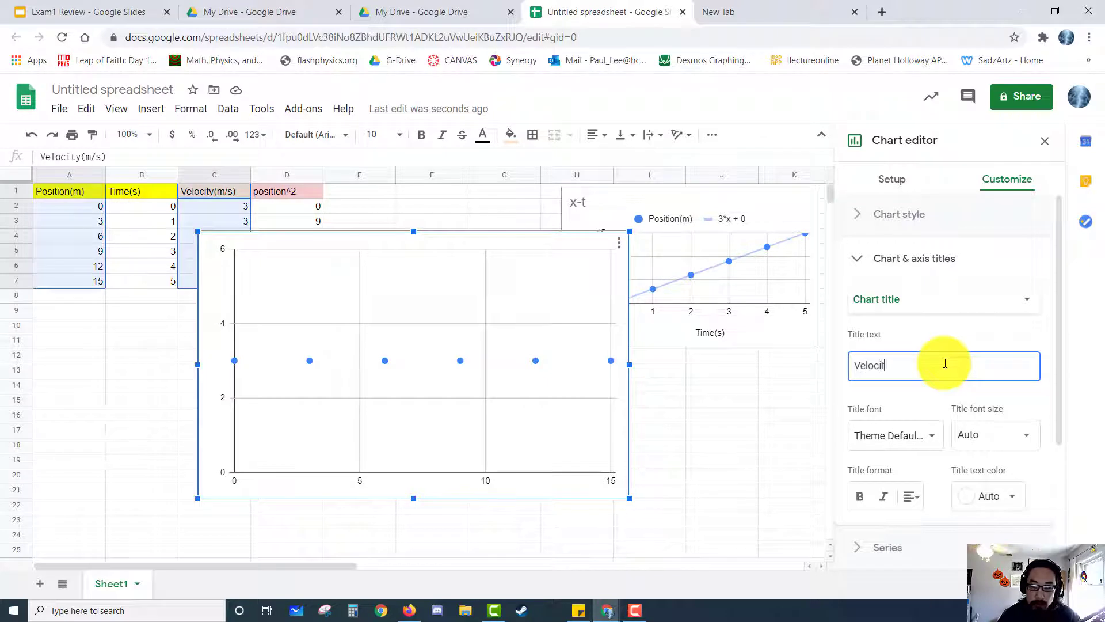
text(y)
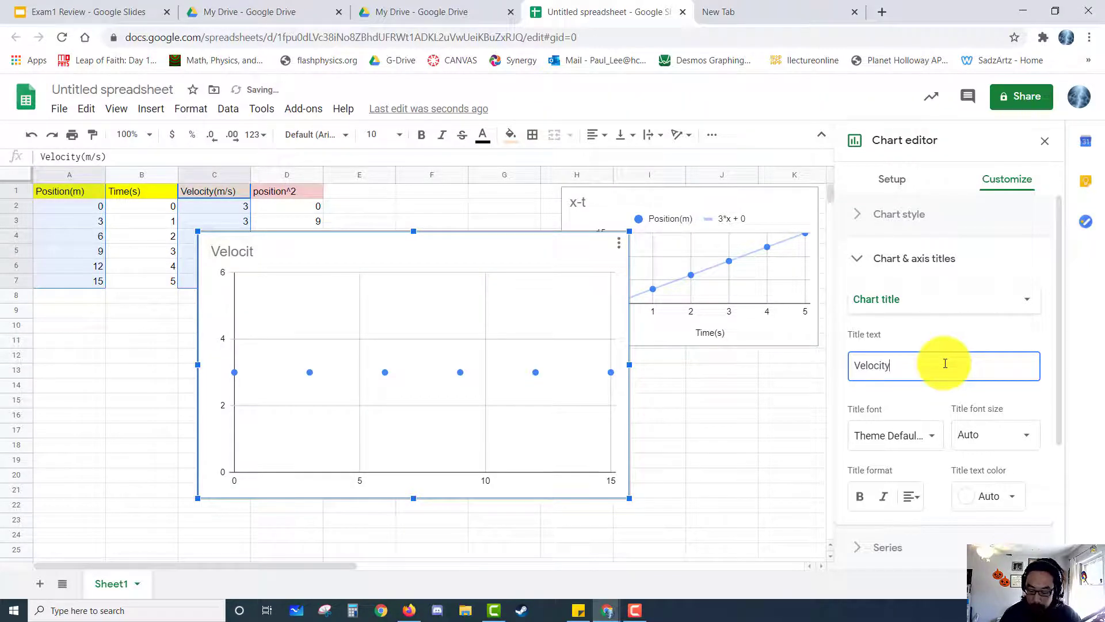
drag(315, 235, 401, 229)
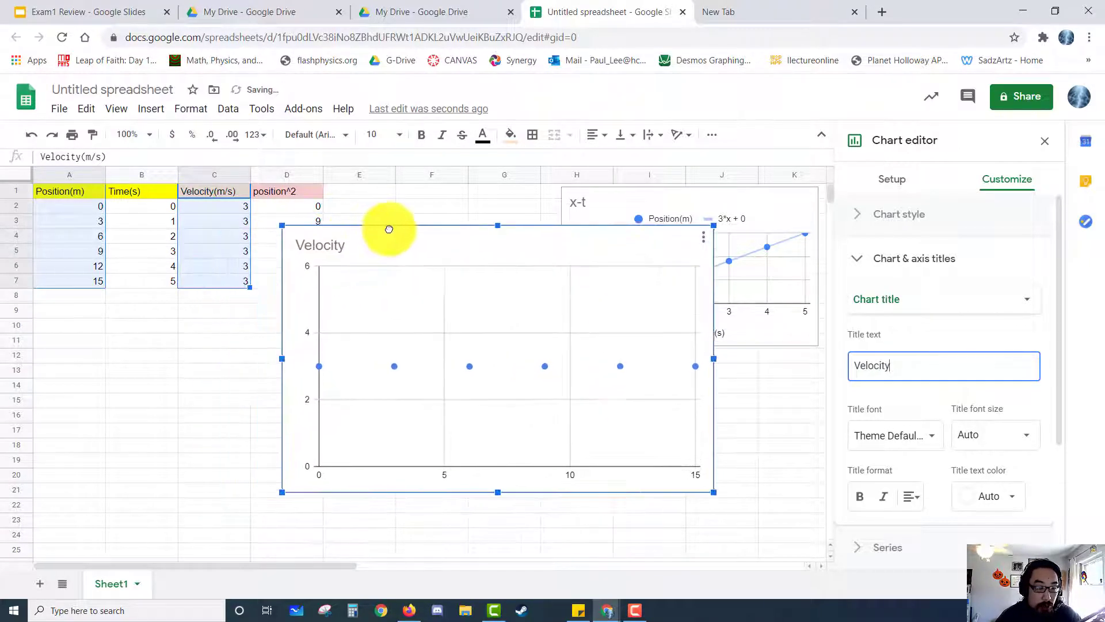
click(349, 244)
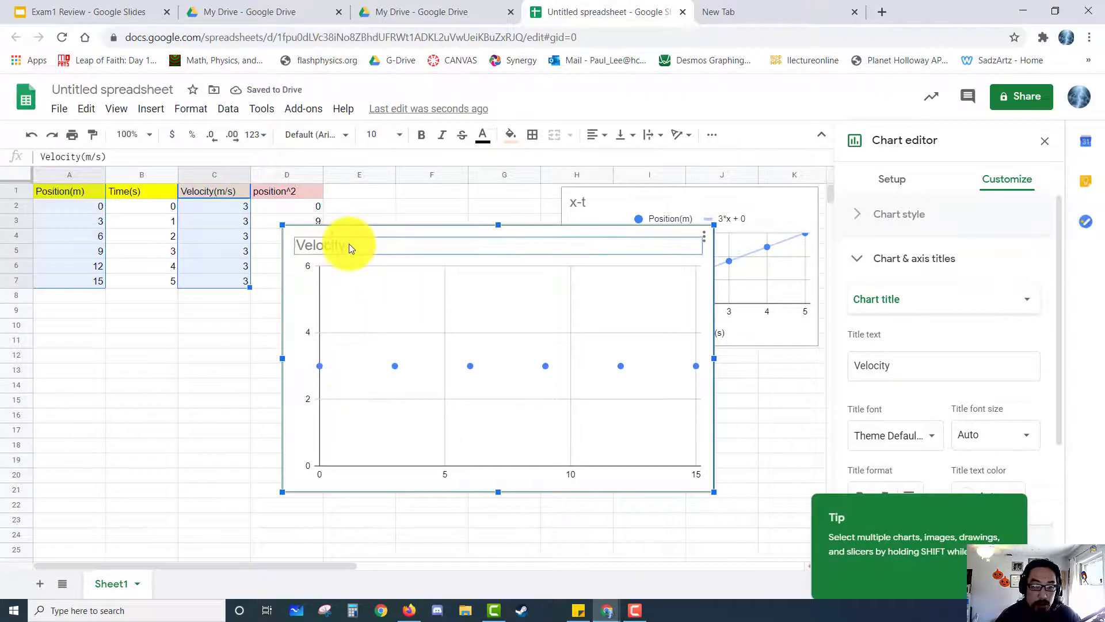
click(909, 367)
text(-t)
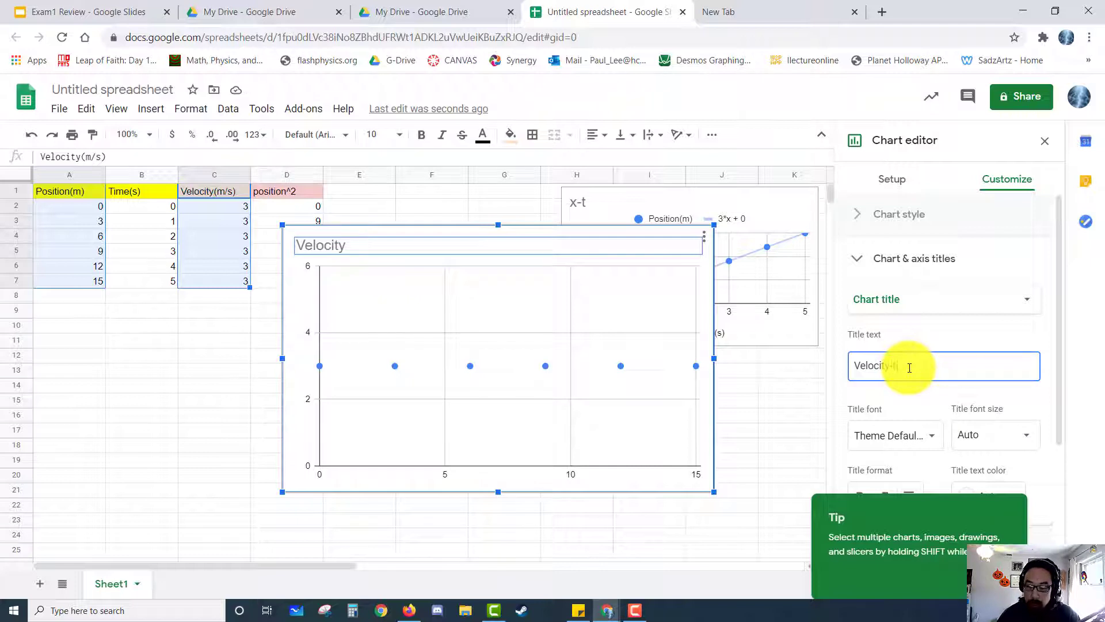
text(ime)
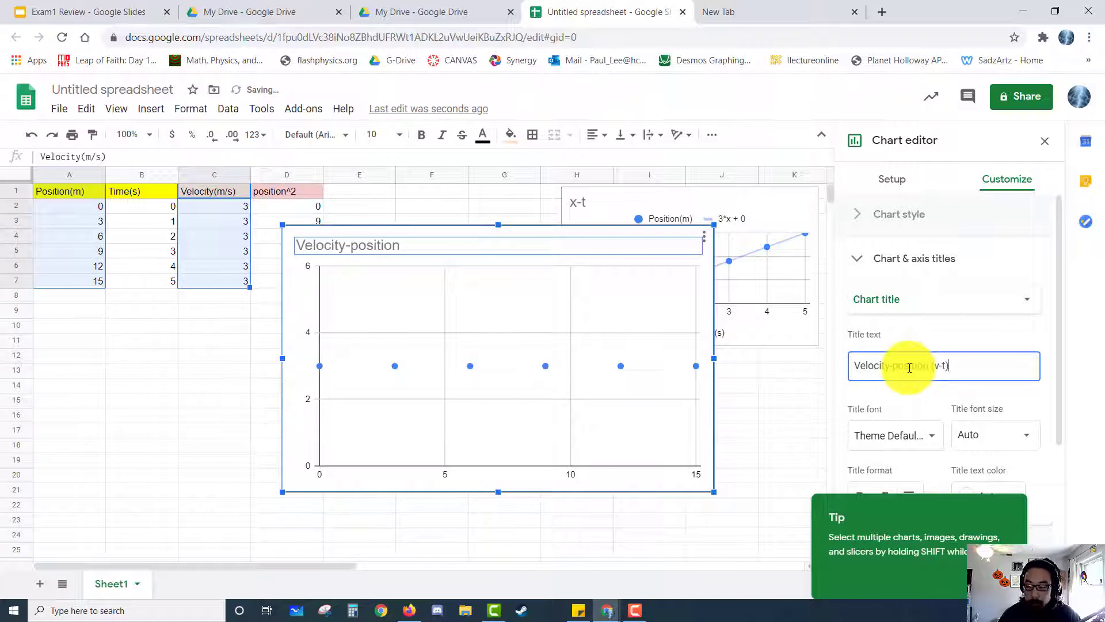
scroll(941, 395, down, 2)
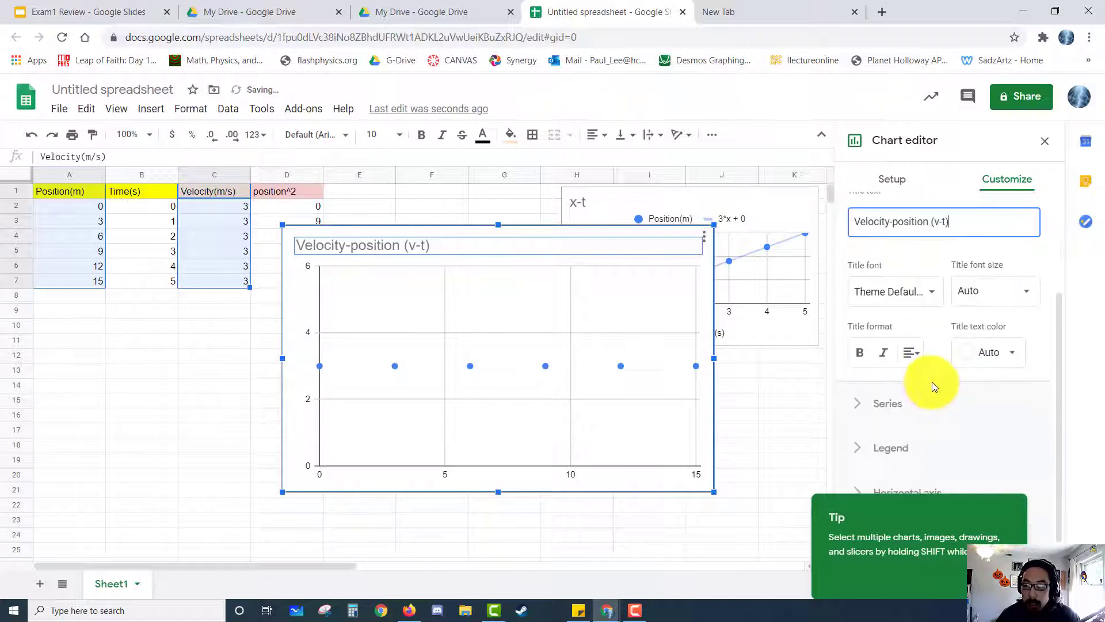
scroll(931, 382, up, 2)
click(913, 299)
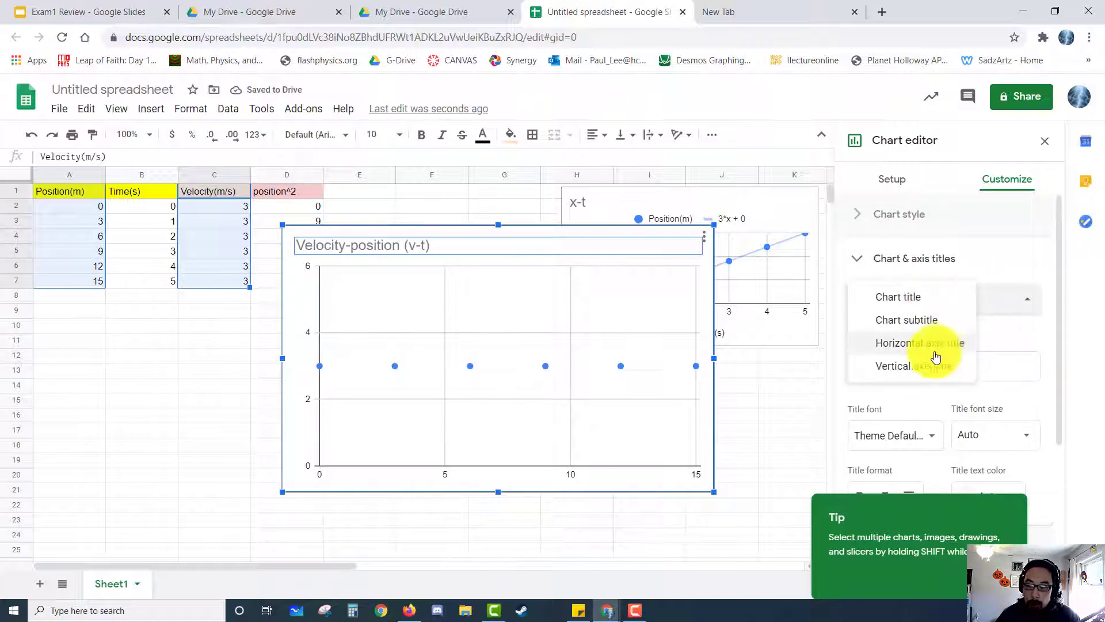
Set the velocity chart's vertical axis title to Velocity(m/s)
click(916, 366)
click(904, 364)
text(Vert)
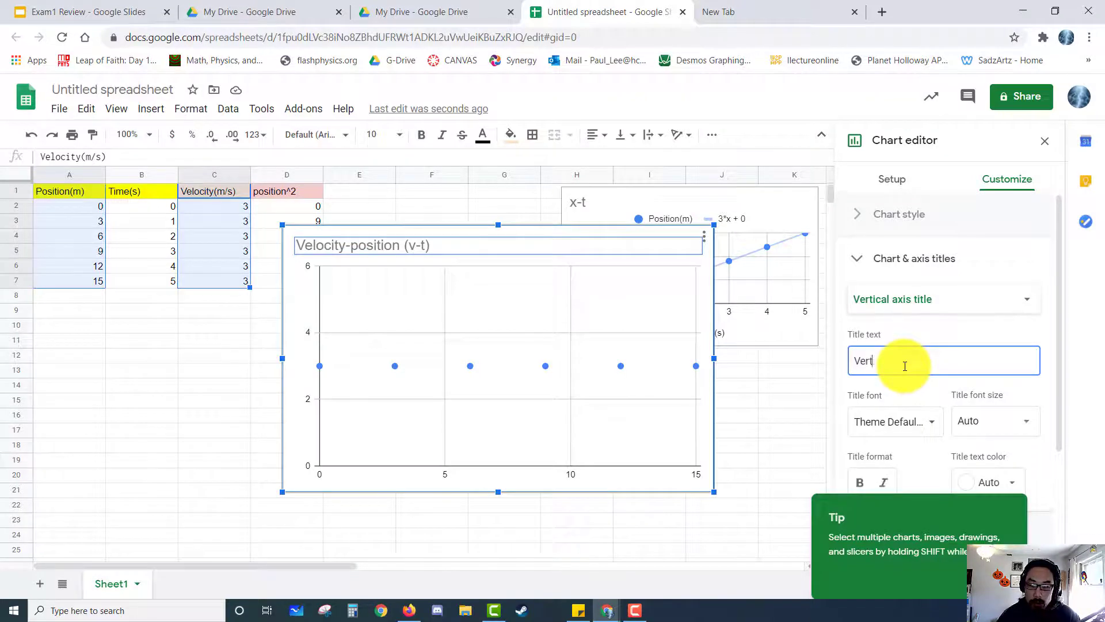
text(locity)
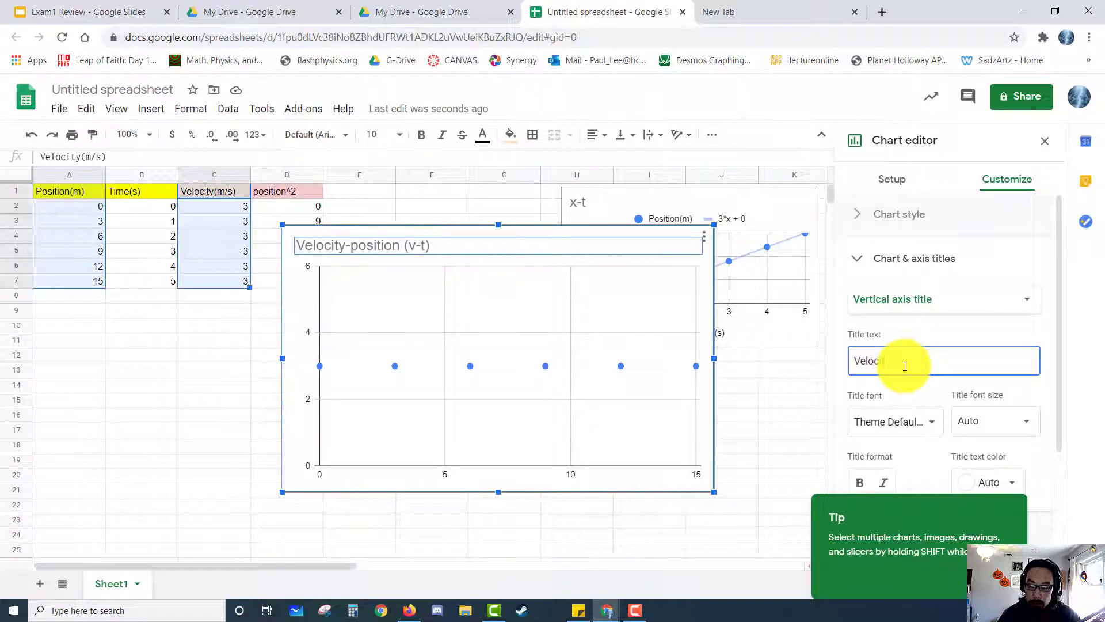
text((m/)
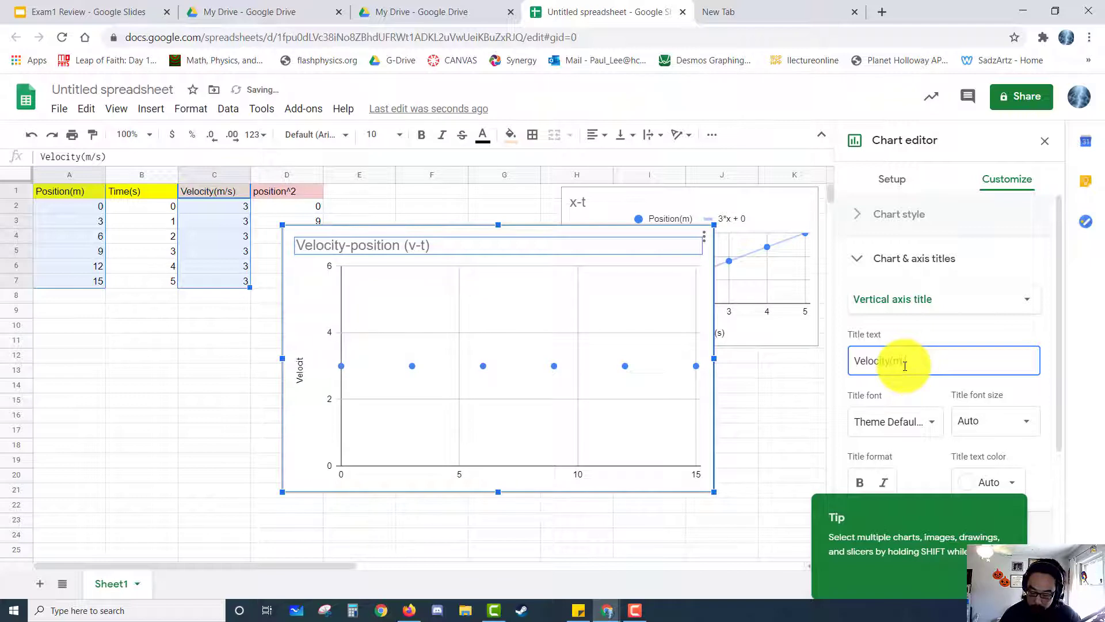
text(s))
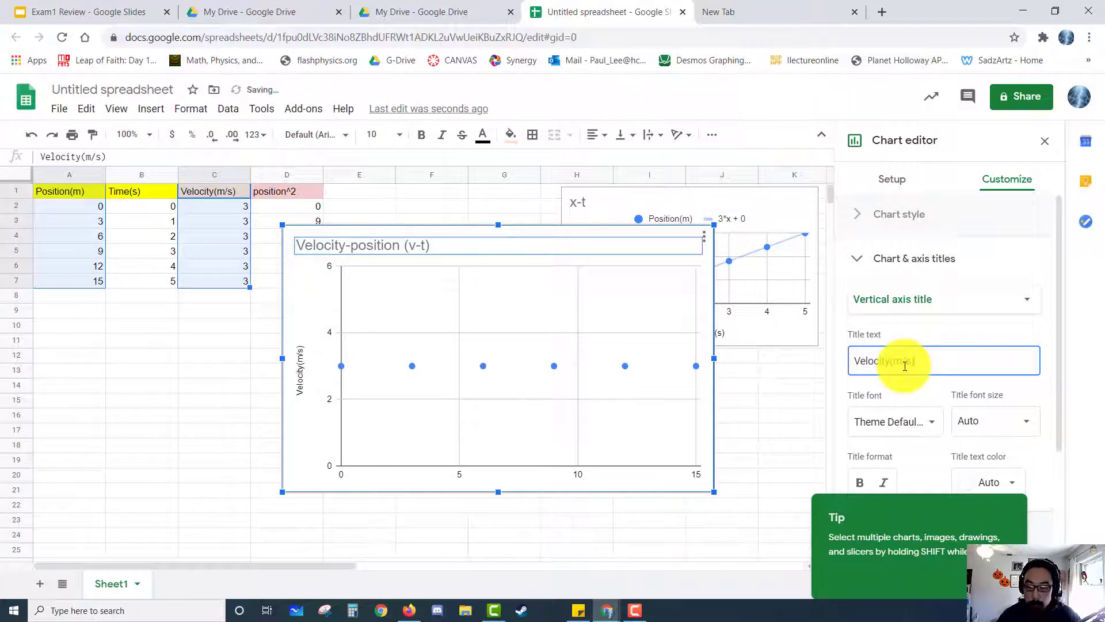
scroll(905, 367, down, 3)
scroll(901, 329, up, 3)
Set the horizontal axis title to Position(m) and move the chart up and right
click(920, 299)
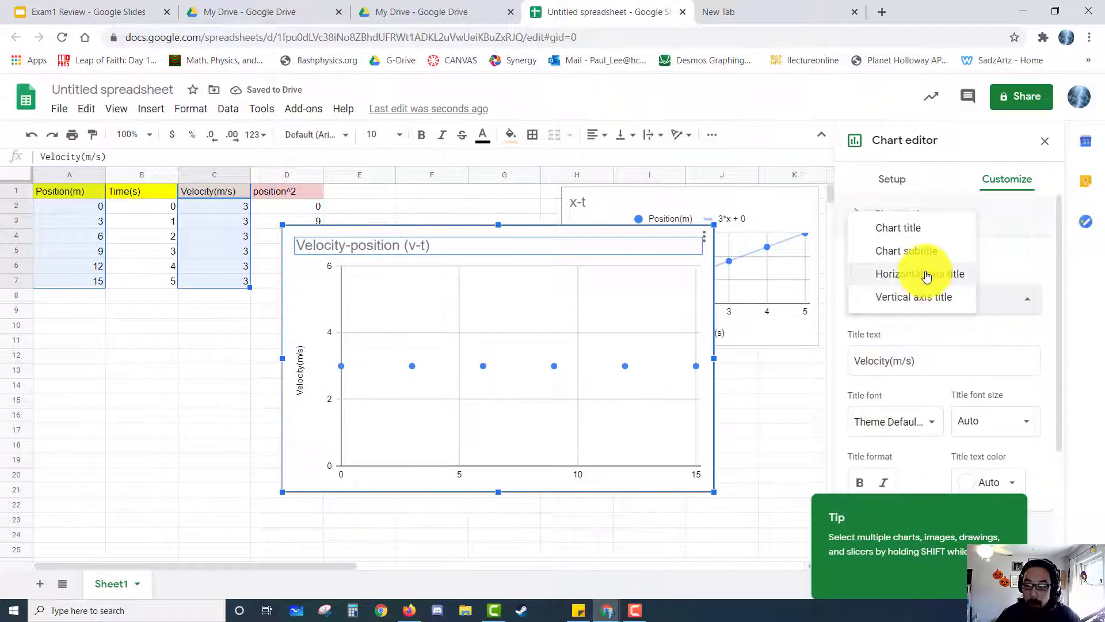
click(927, 275)
click(913, 359)
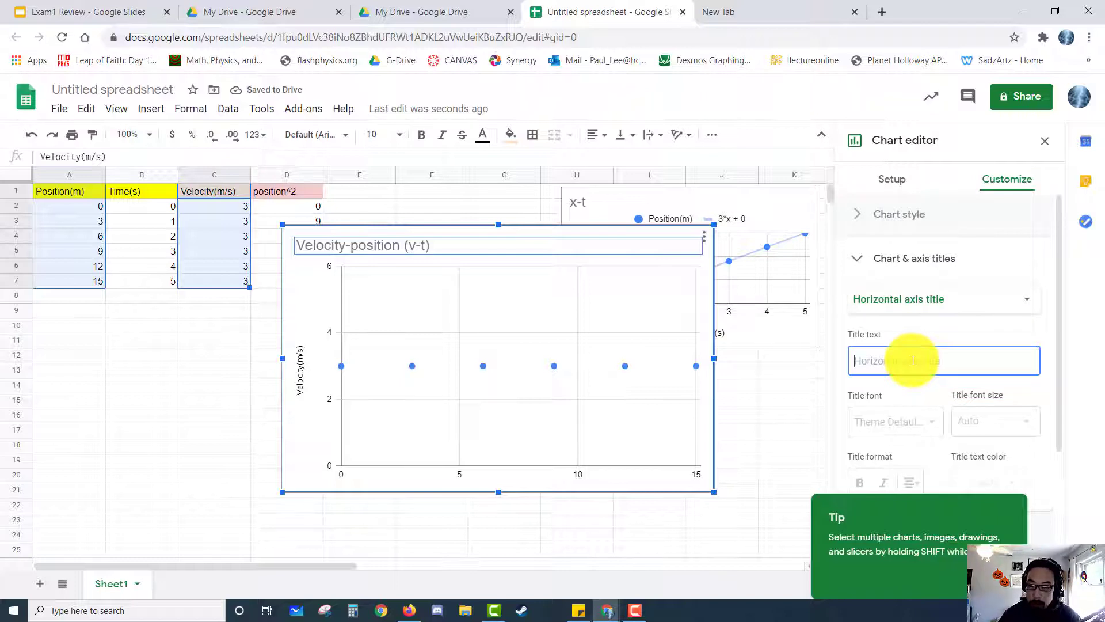
text(Position(m))
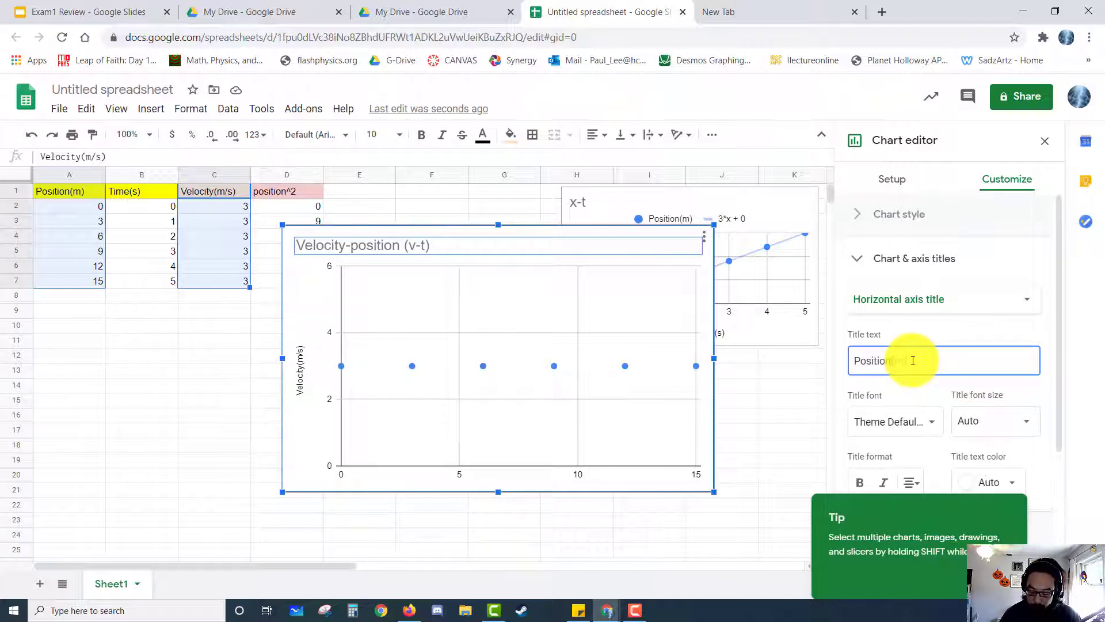
click(959, 327)
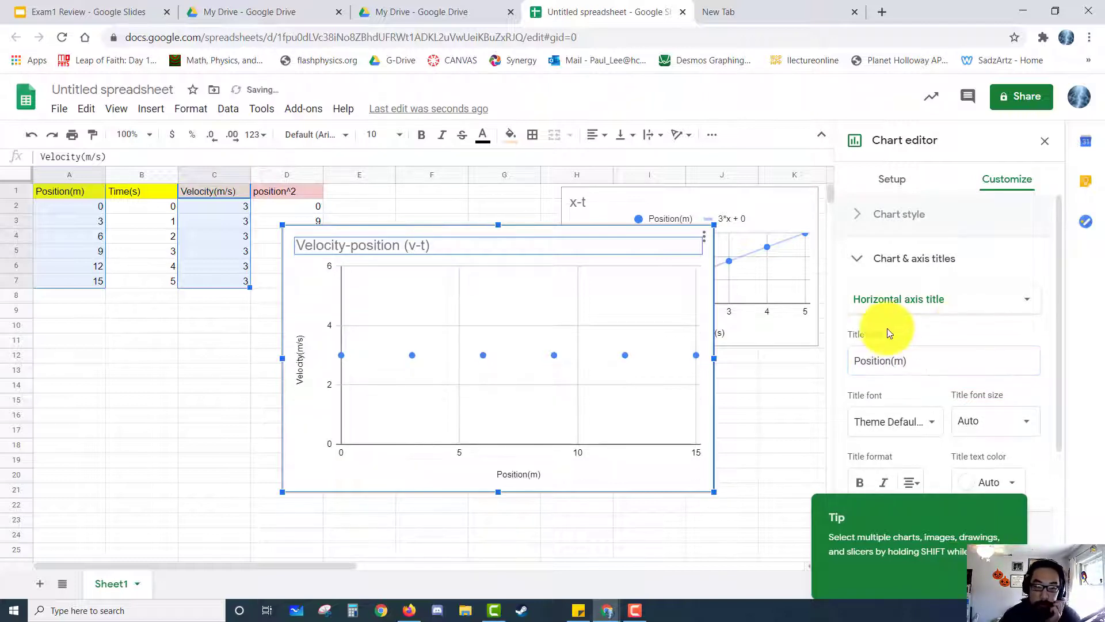
drag(627, 232, 671, 194)
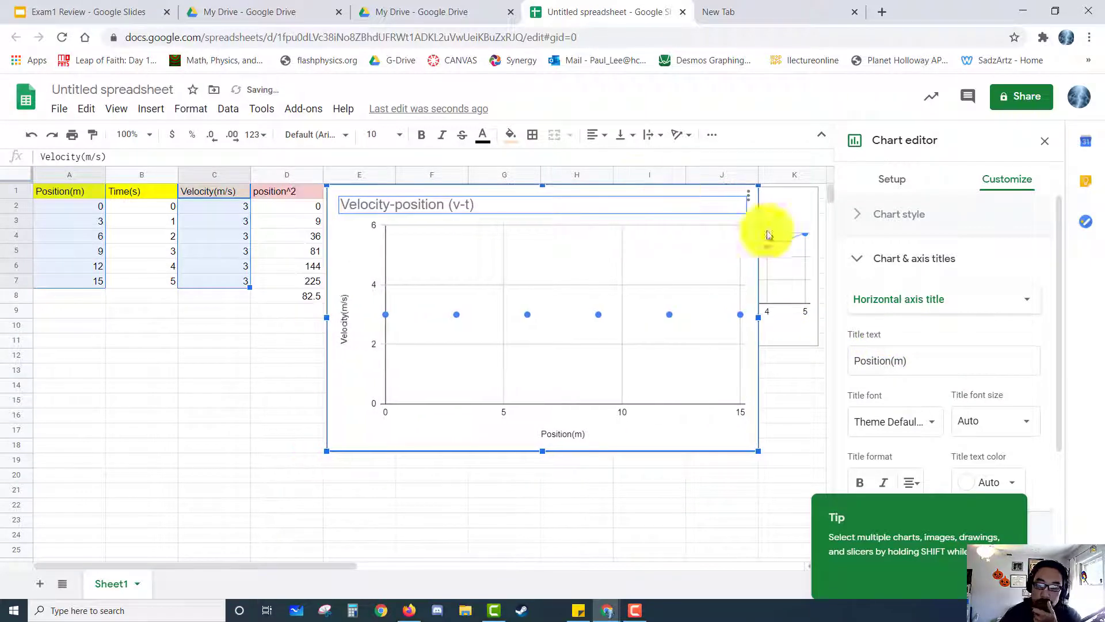
Add a linear trendline to the Velocity(m/s) series showing equation 0*x + 3, then close the editor
scroll(1059, 449, down, 2)
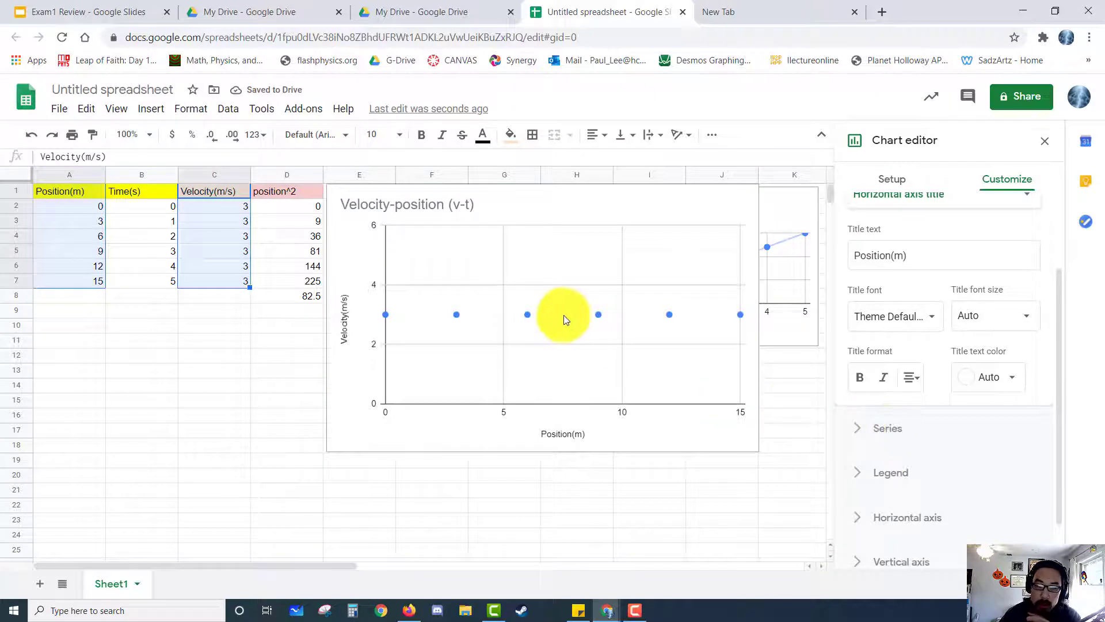
click(599, 314)
click(596, 315)
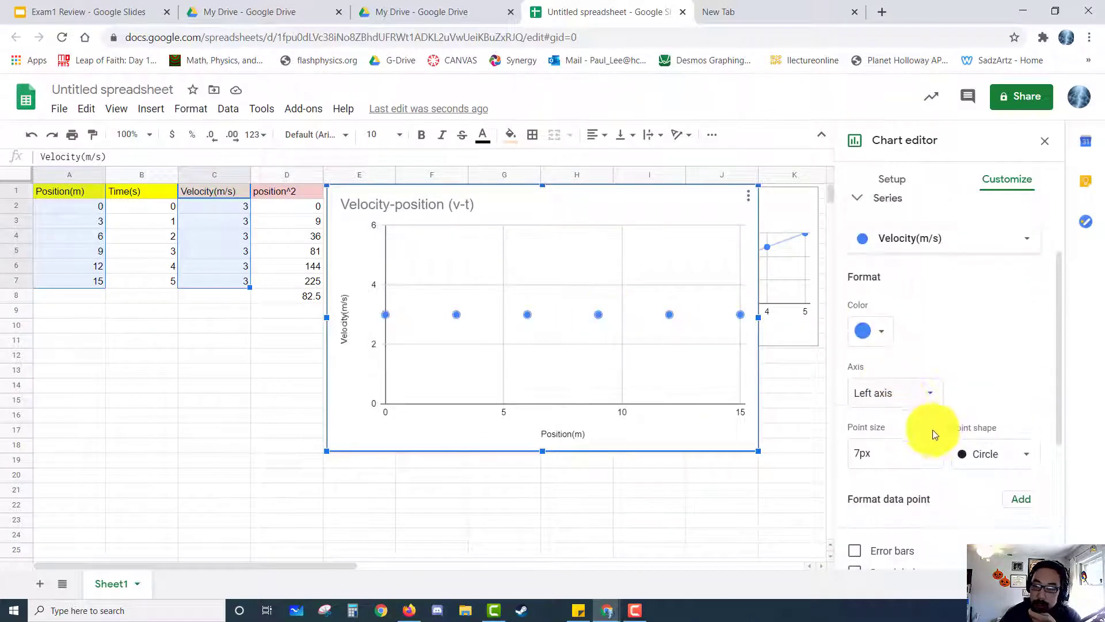
scroll(921, 495, down, 3)
click(893, 450)
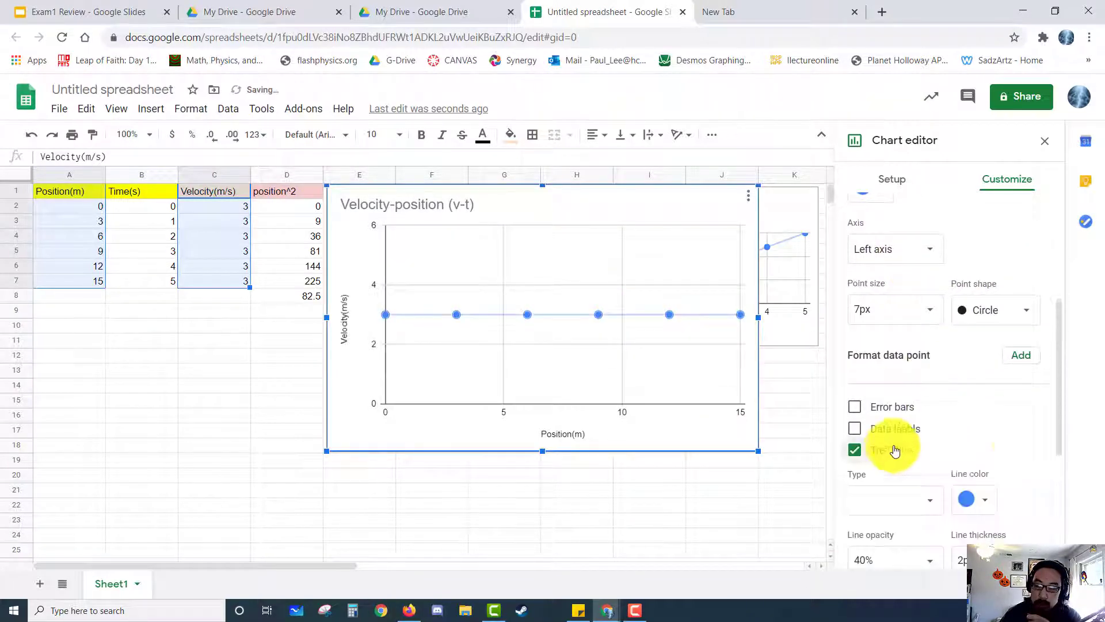
scroll(979, 447, down, 3)
click(914, 481)
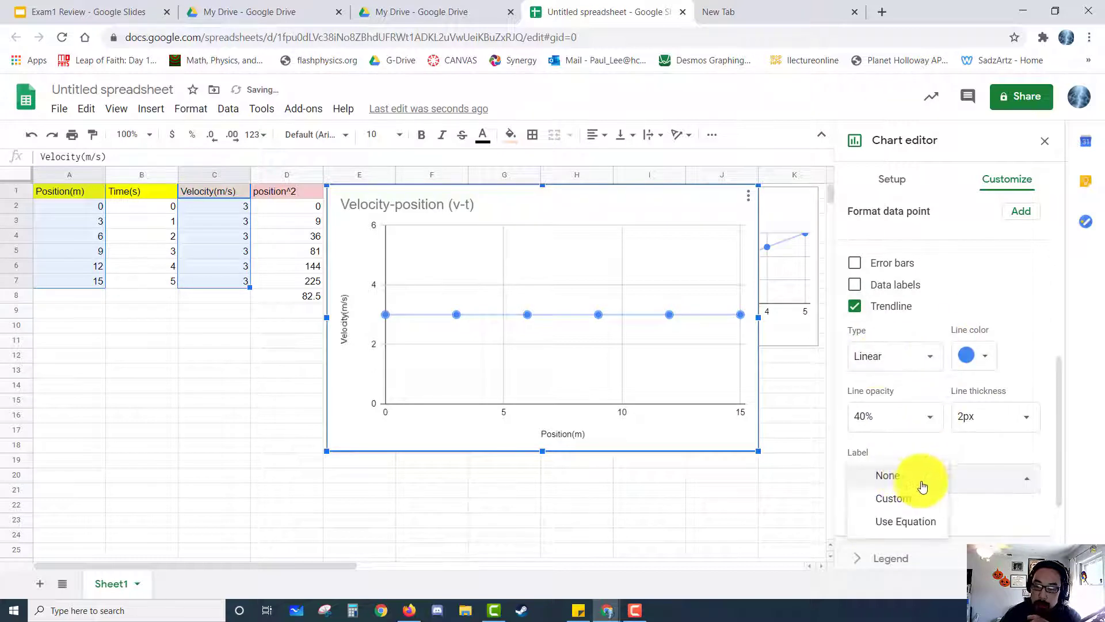
click(929, 523)
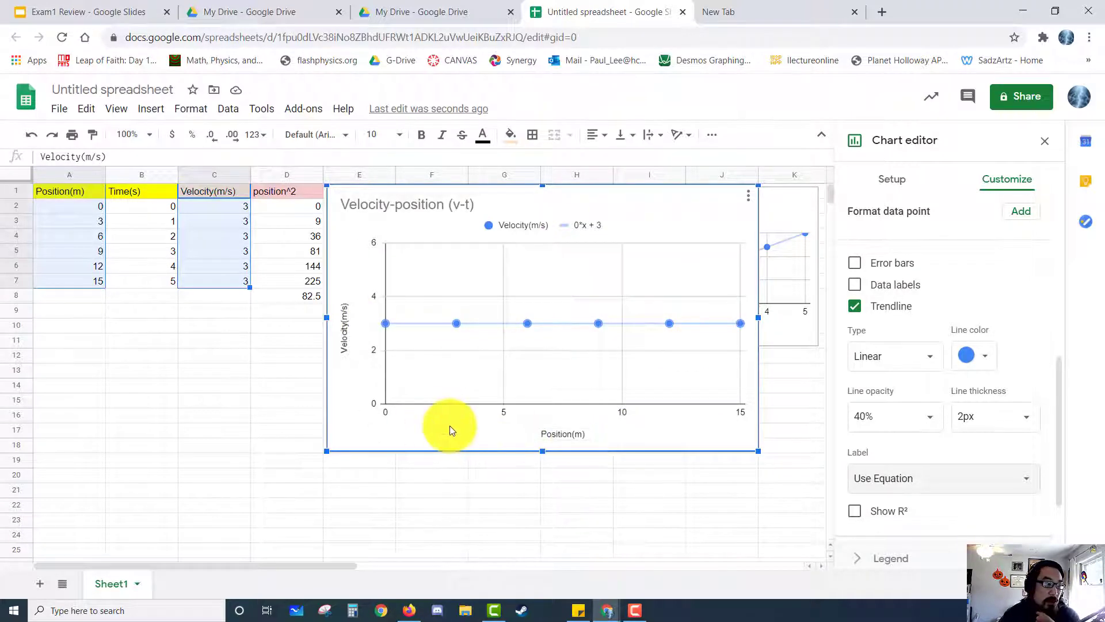
click(244, 353)
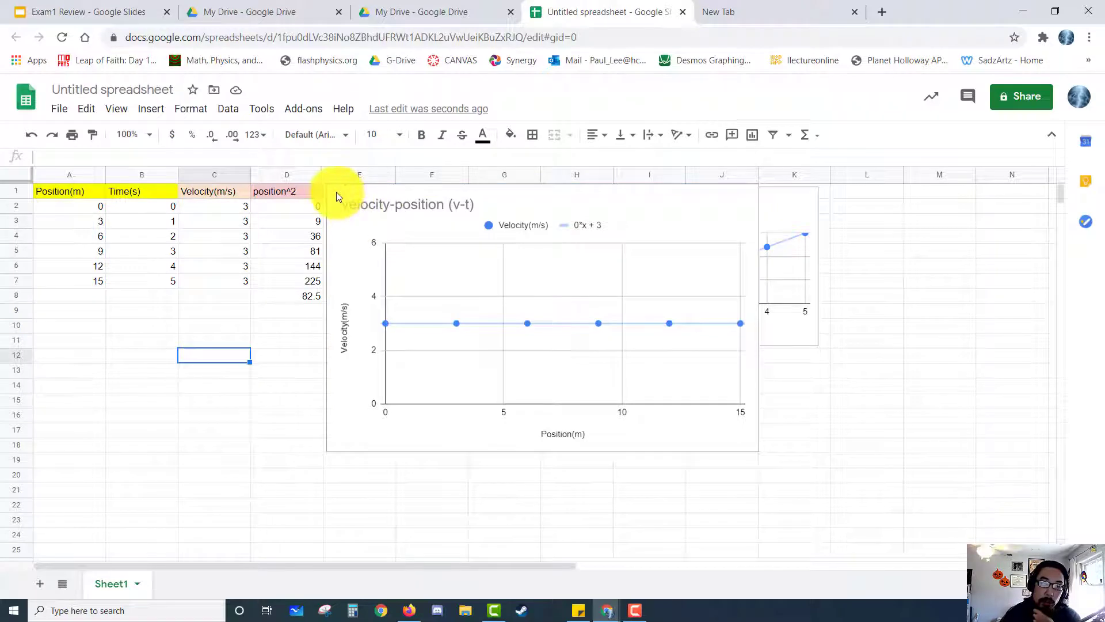
Move the velocity chart up beside the x-t chart
click(486, 279)
drag(338, 193, 710, 366)
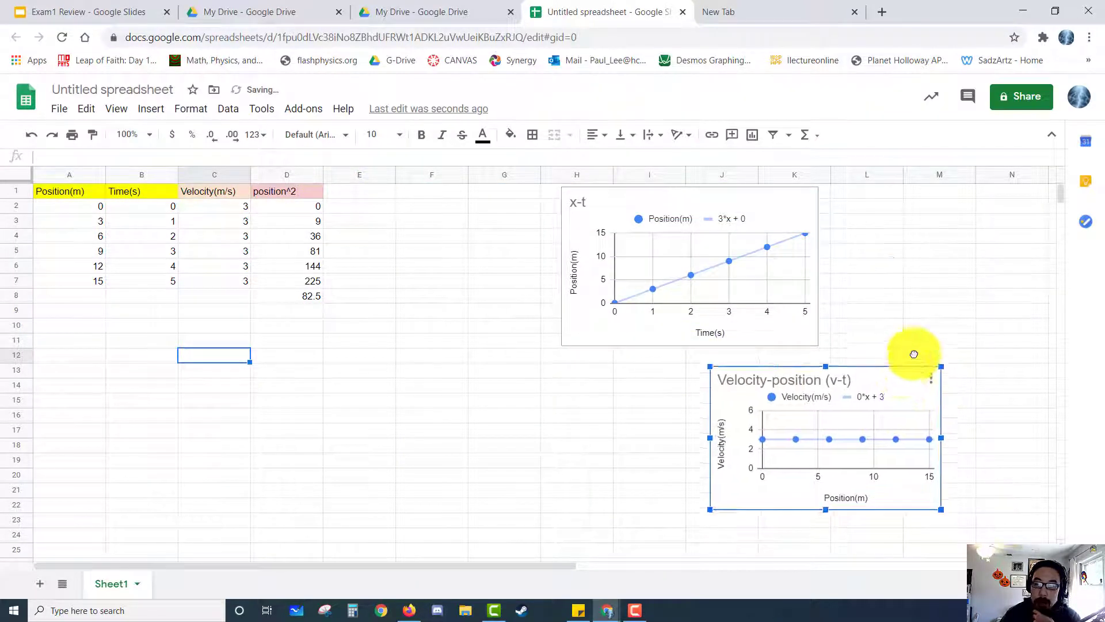
drag(914, 353, 985, 234)
Enter the formula =A3/C3 in cell F2
click(417, 205)
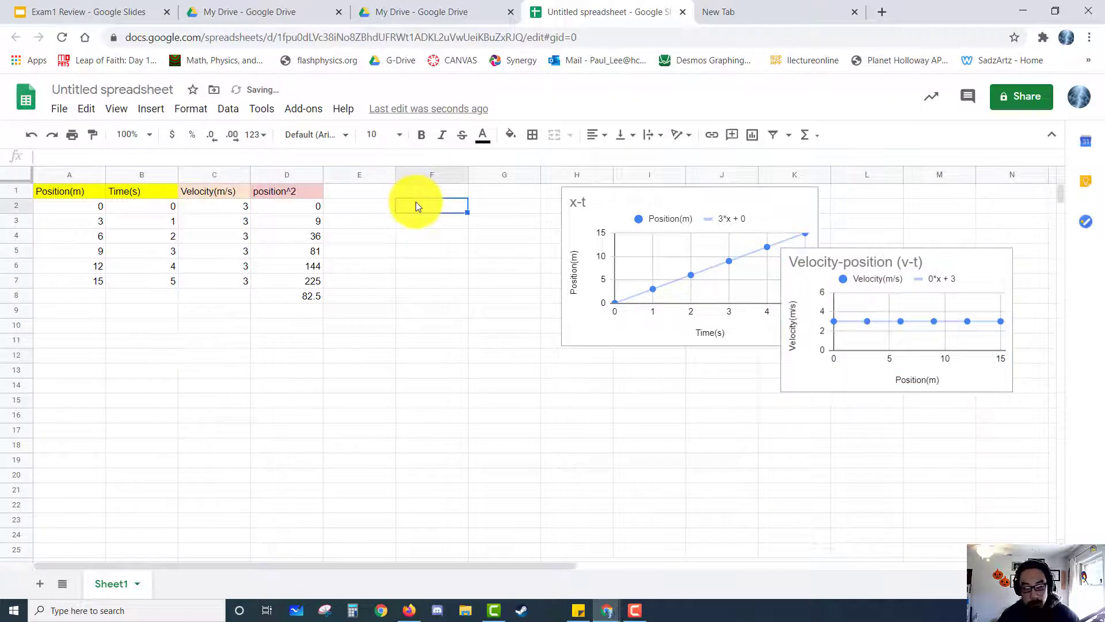
text(=)
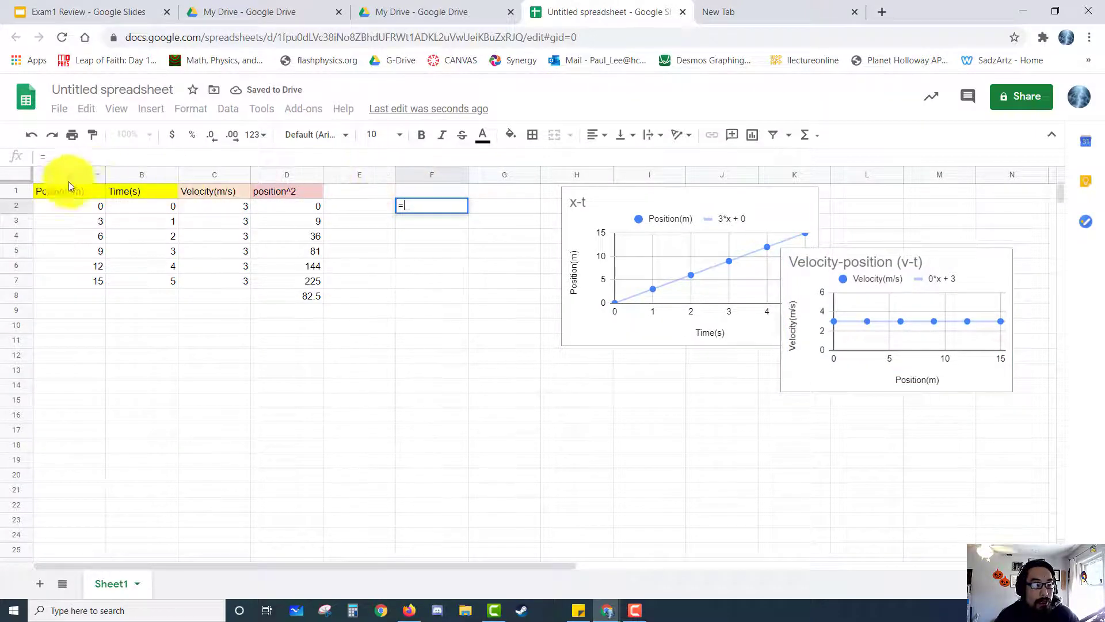
click(94, 222)
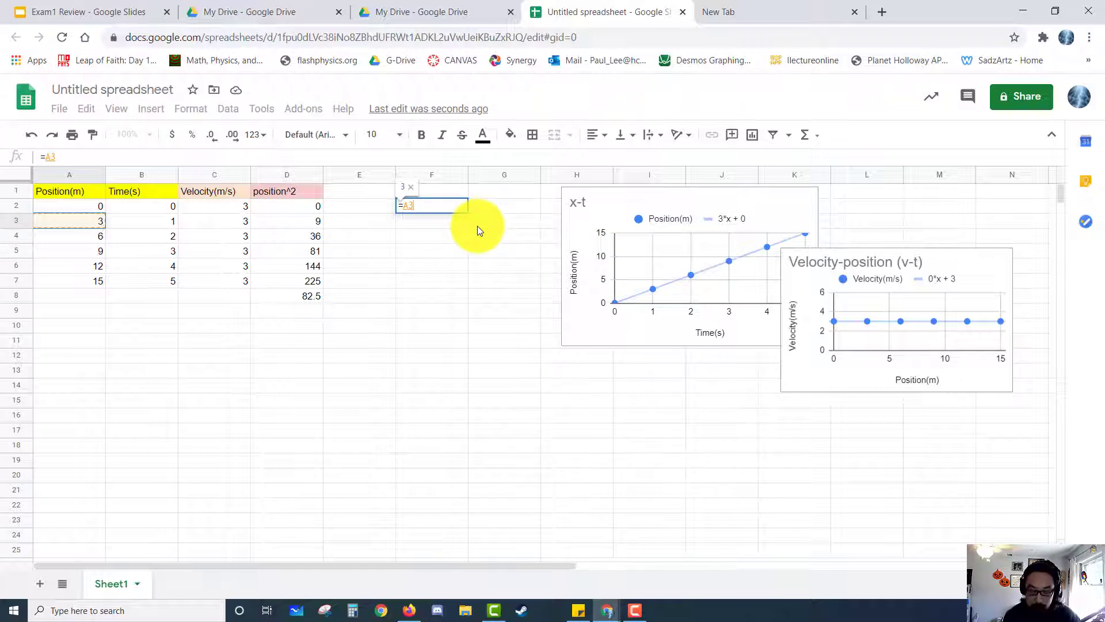
text(/)
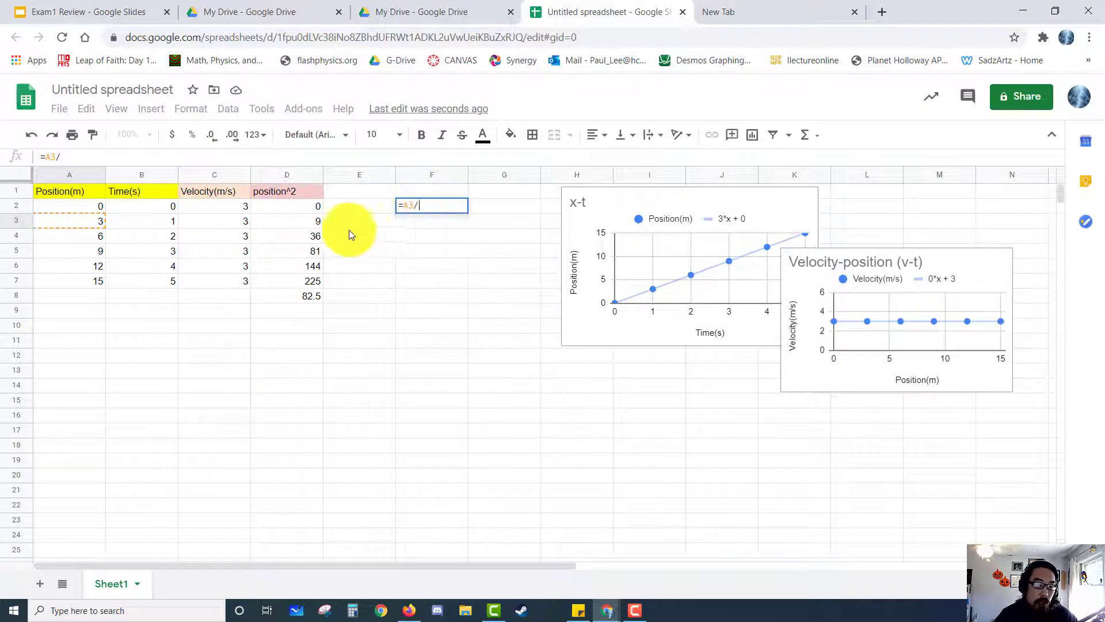
click(245, 225)
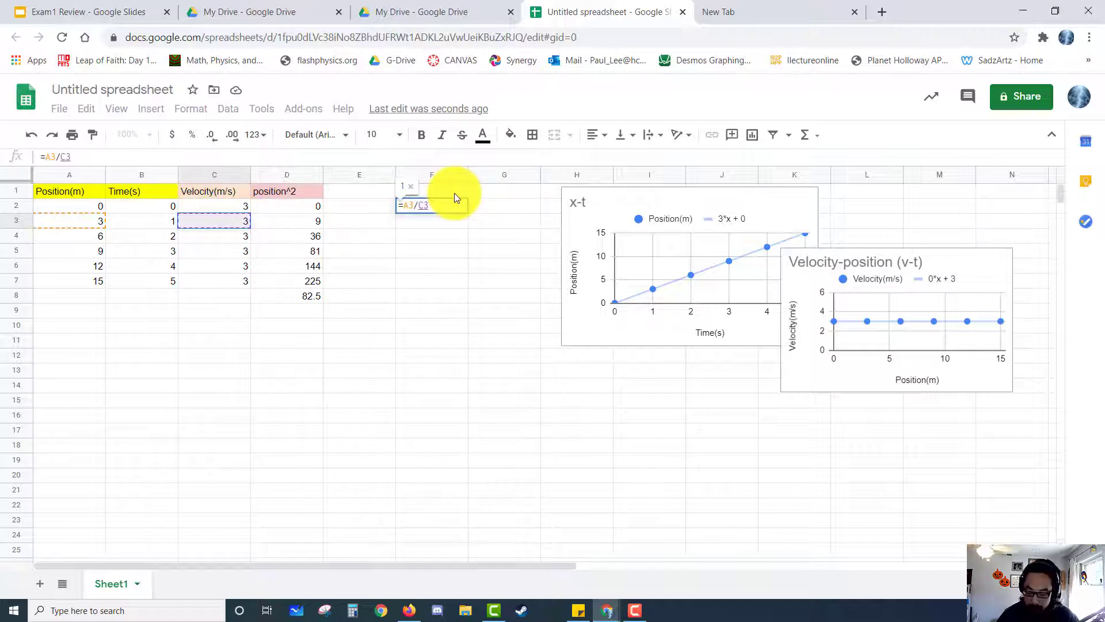
key(Return)
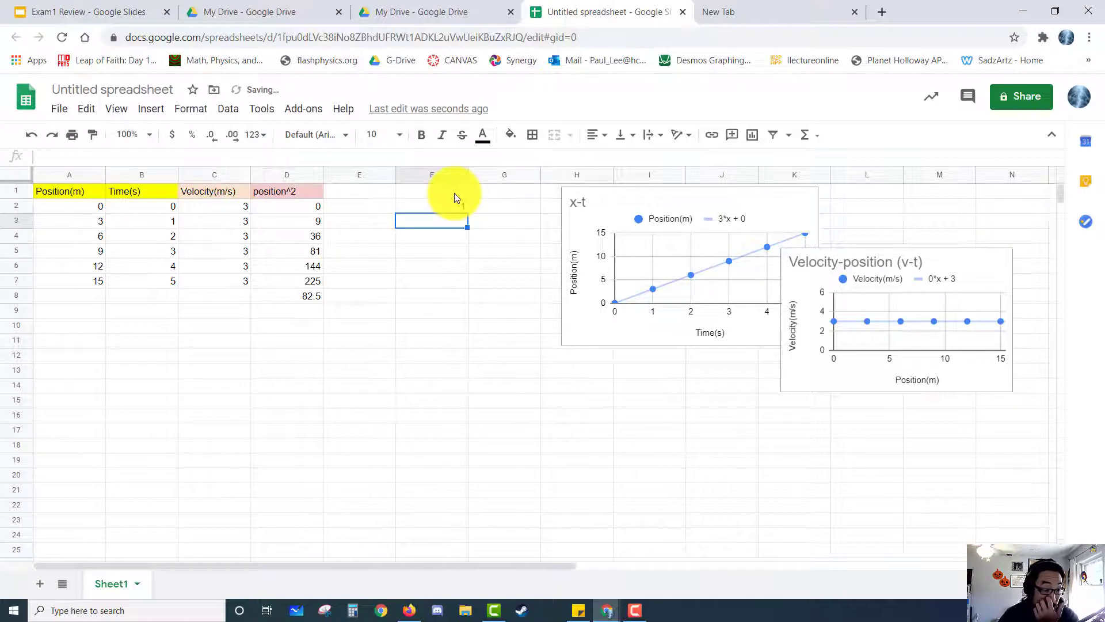
Fill the formula down to F7, then delete F7's #DIV/0! leaving values 1 to 5
click(462, 210)
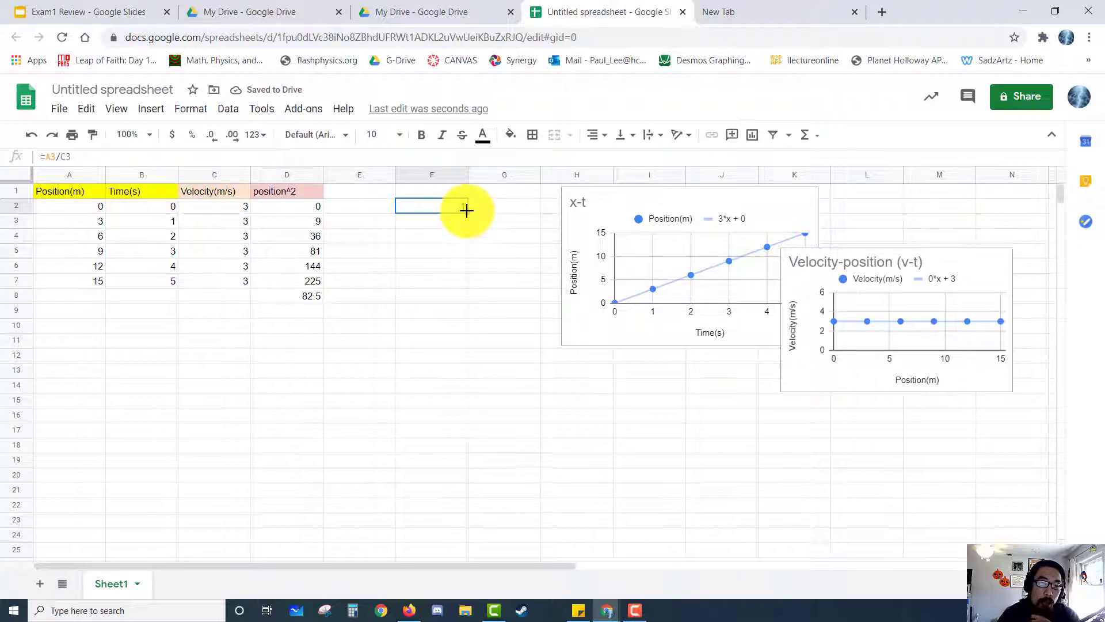
drag(469, 215, 455, 291)
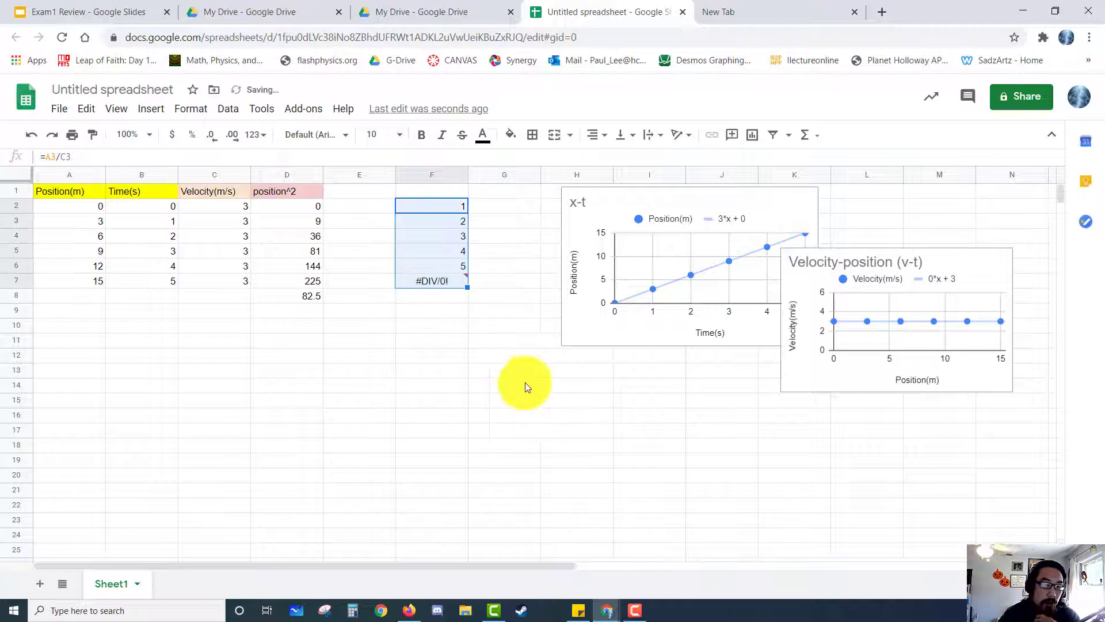
click(448, 341)
click(450, 284)
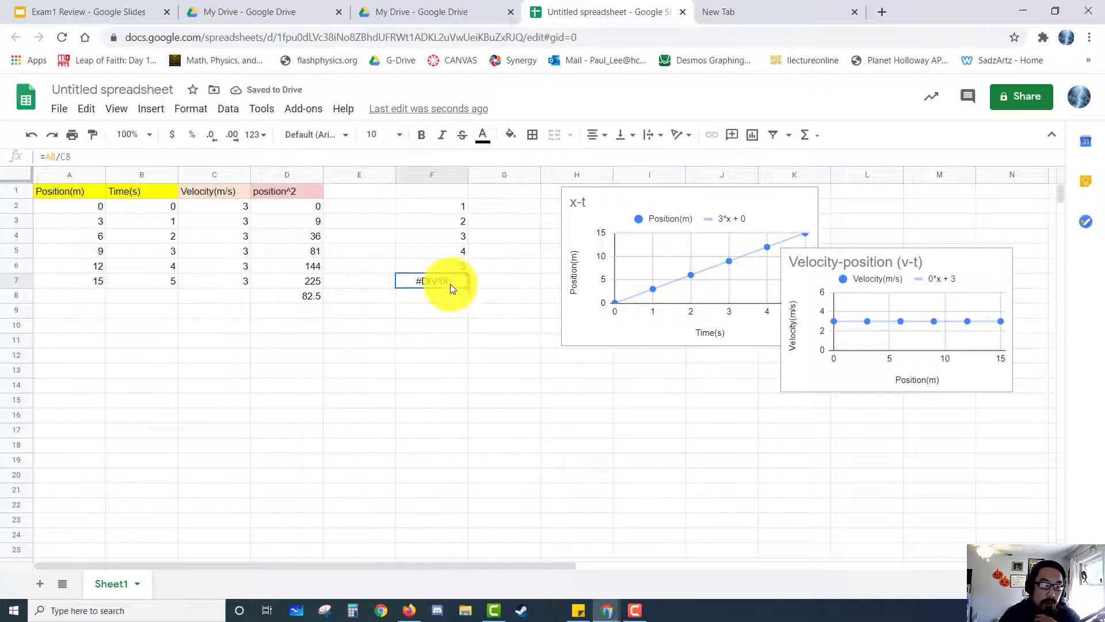
key(Delete)
key(Down)
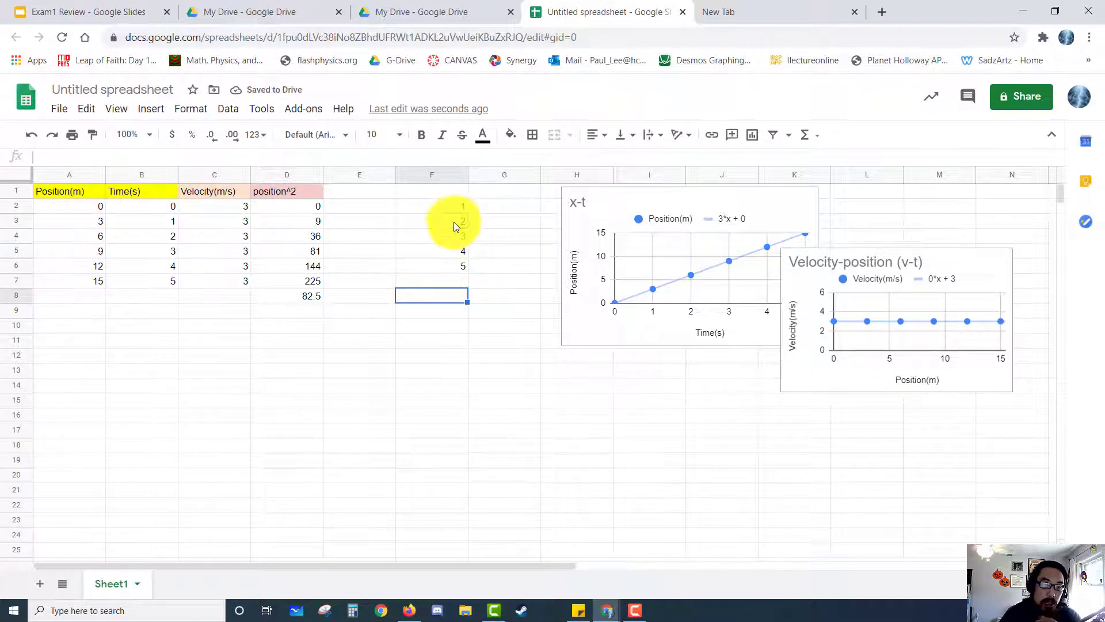
click(454, 225)
click(447, 237)
click(443, 265)
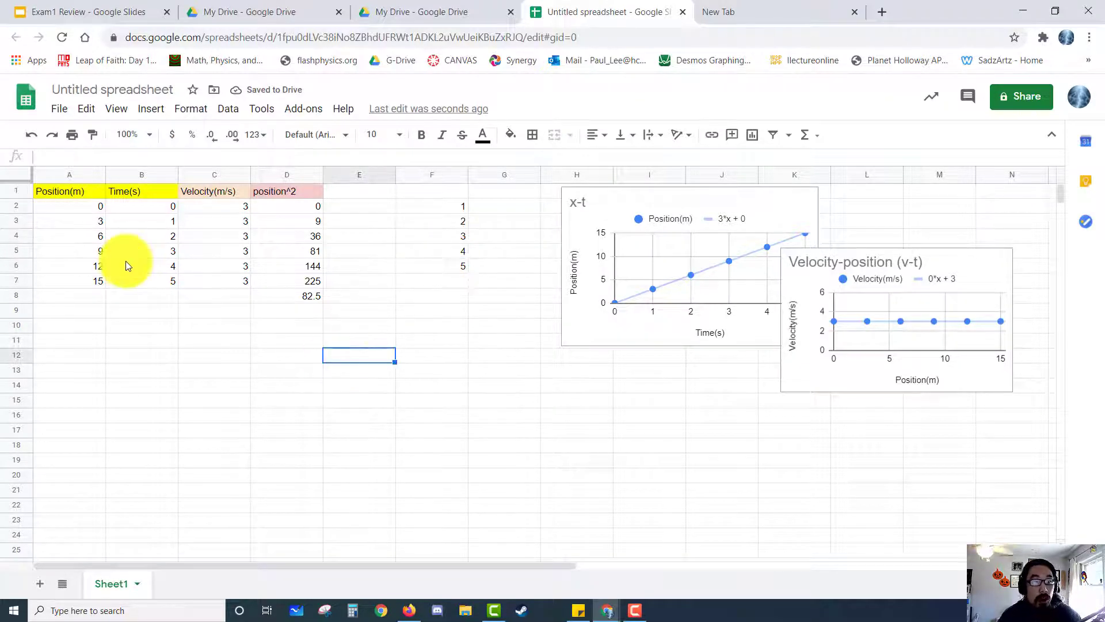
click(58, 190)
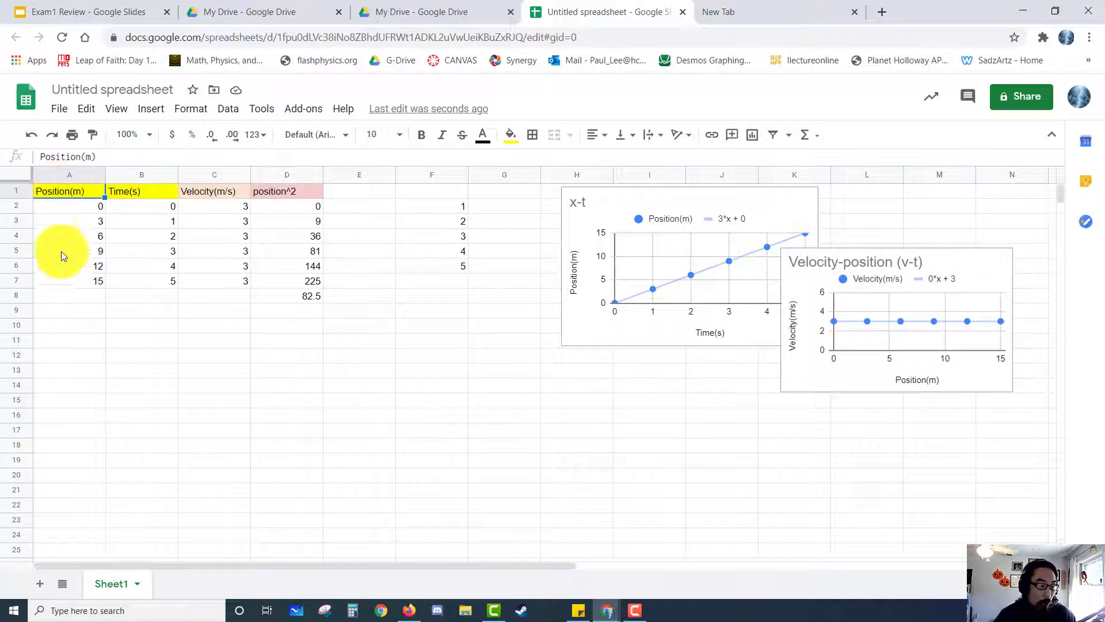
mouse_move(71, 278)
mouse_down()
mouse_move(146, 281)
mouse_move(216, 302)
mouse_move(217, 271)
mouse_move(300, 227)
mouse_move(122, 235)
mouse_move(85, 285)
mouse_up()
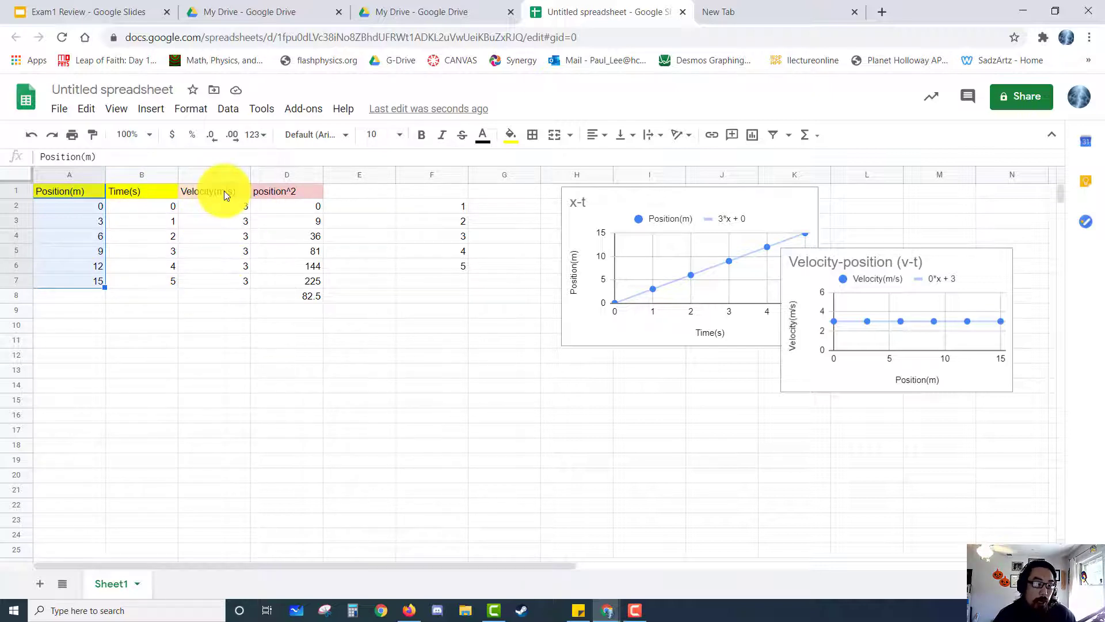
click(298, 191)
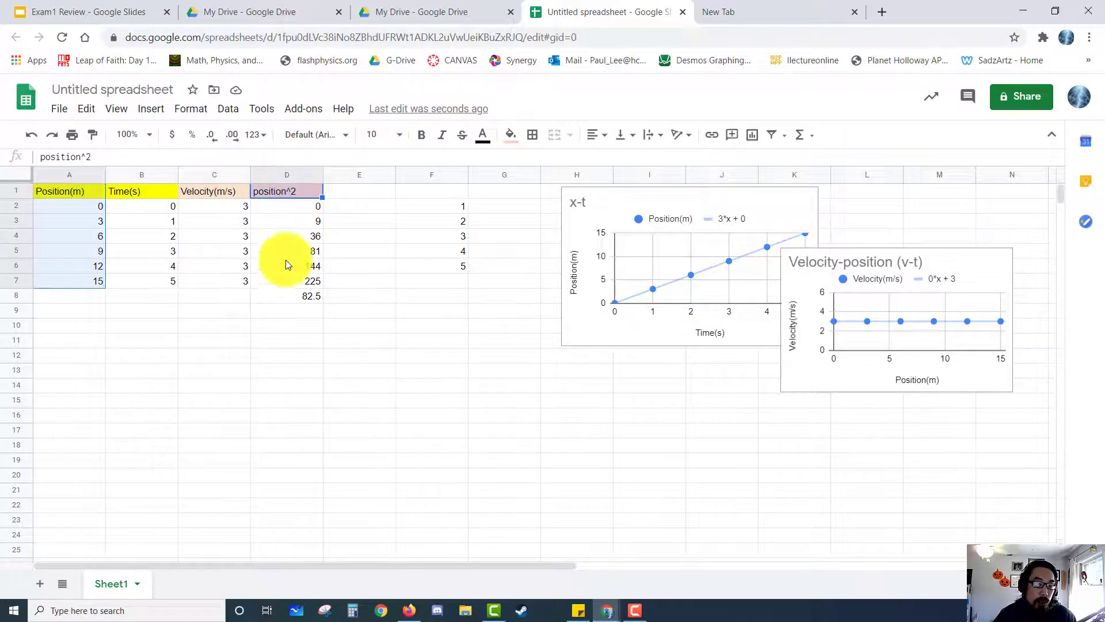
shift+click(287, 280)
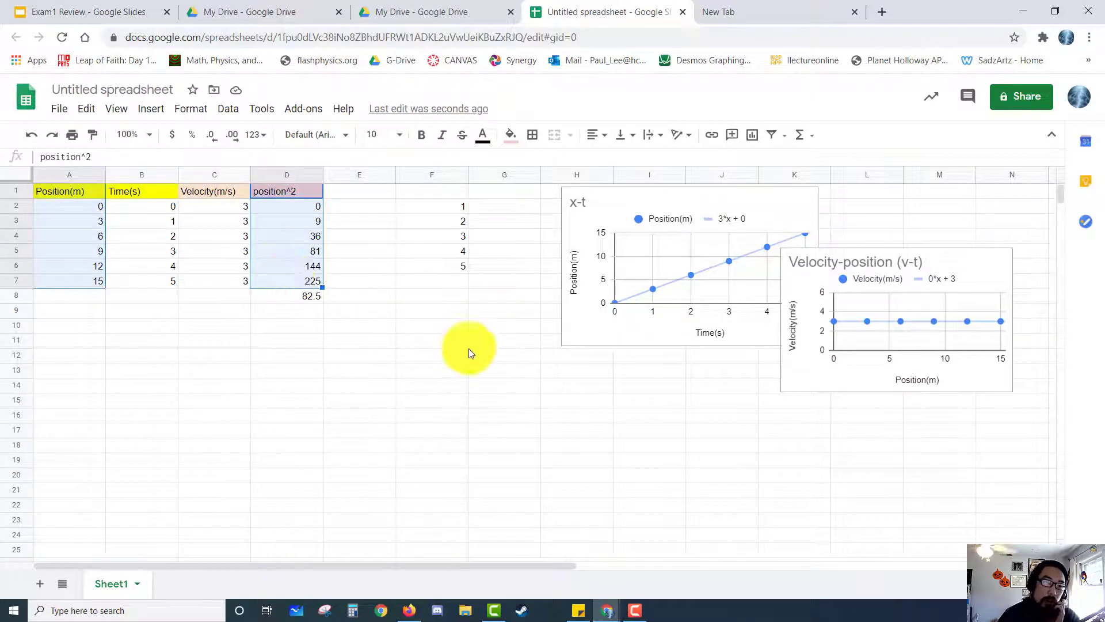
click(356, 370)
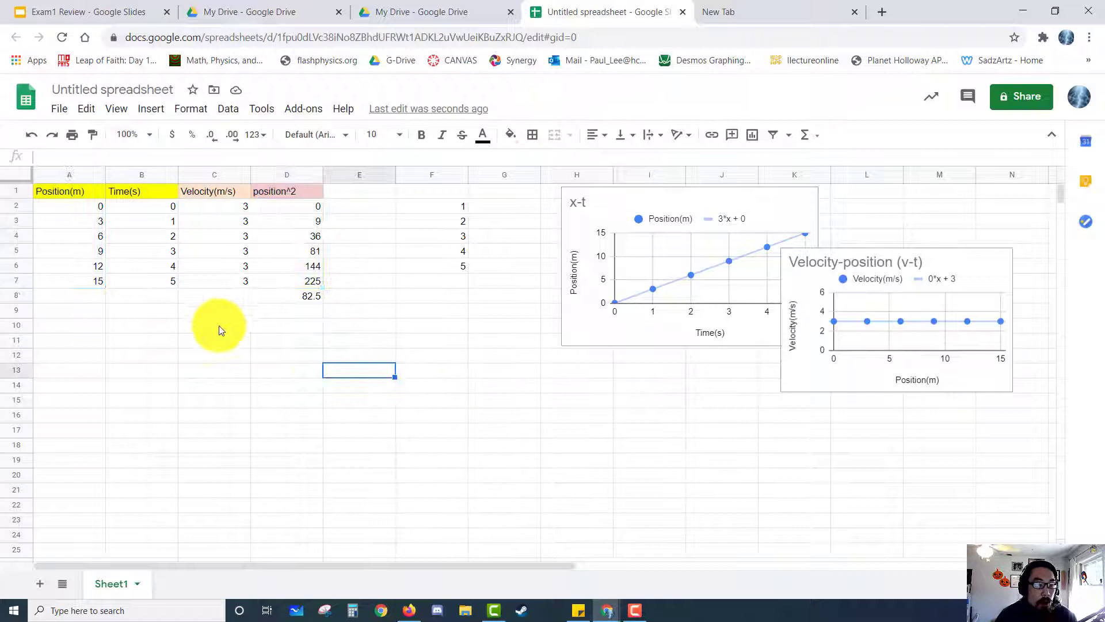
click(62, 190)
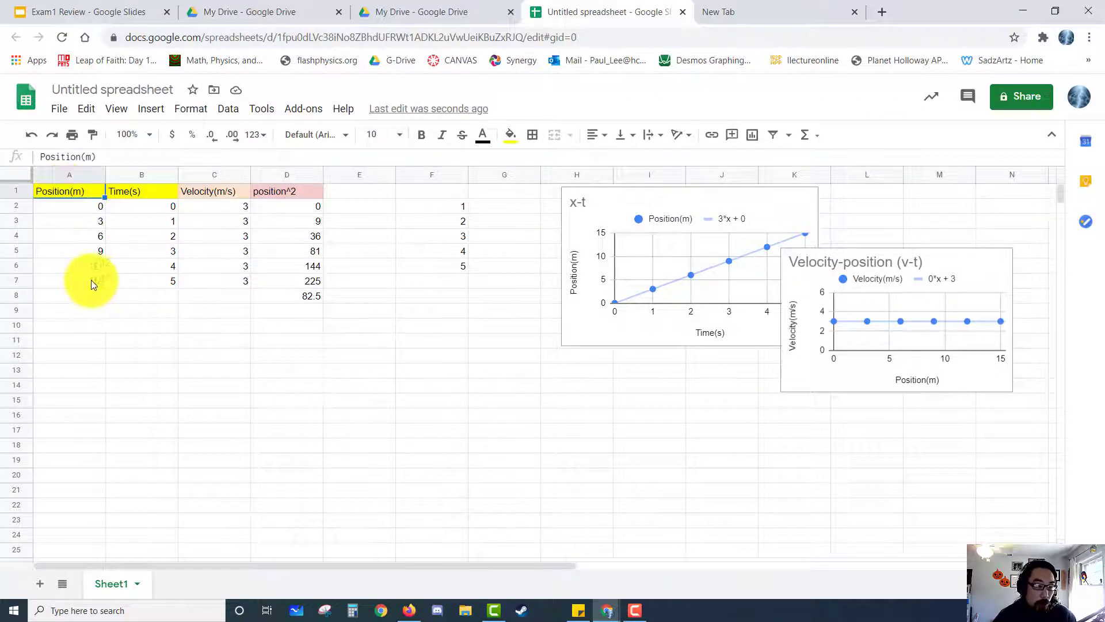
shift+click(91, 279)
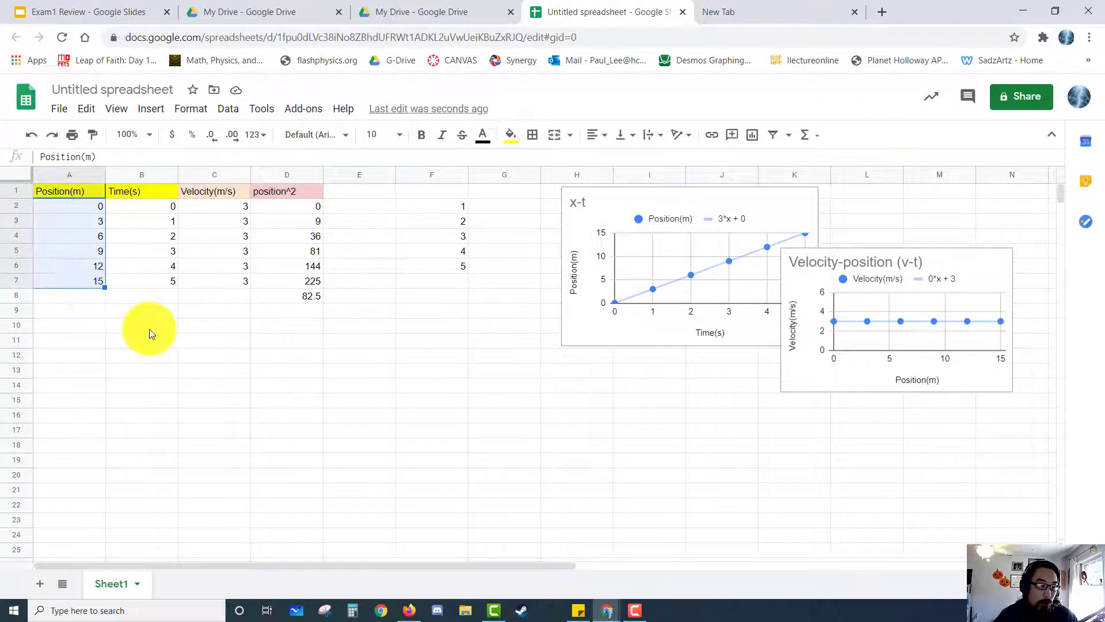
ctrl+click(226, 221)
ctrl+click(219, 266)
ctrl+click(293, 236)
ctrl+click(164, 237)
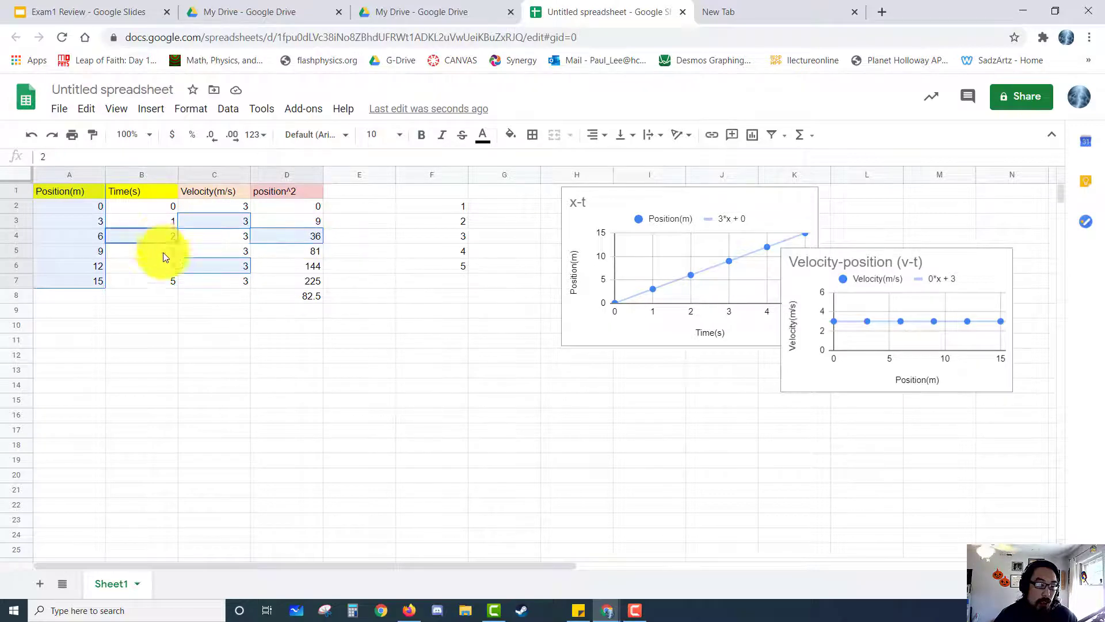
ctrl+click(166, 266)
ctrl+click(305, 296)
ctrl+click(315, 208)
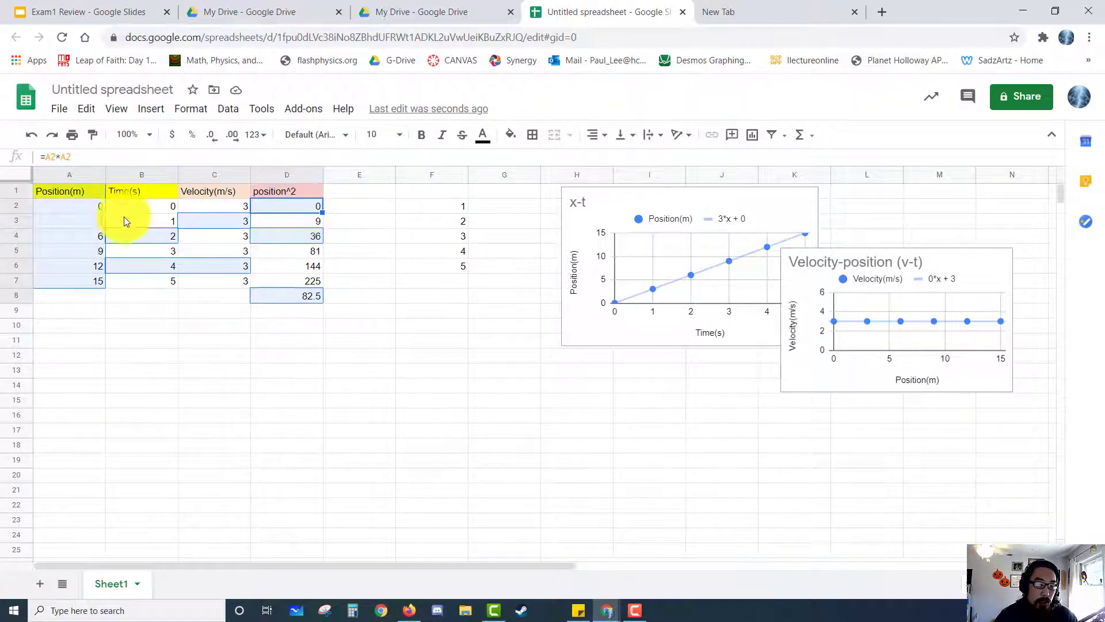
ctrl+click(139, 210)
ctrl+click(305, 267)
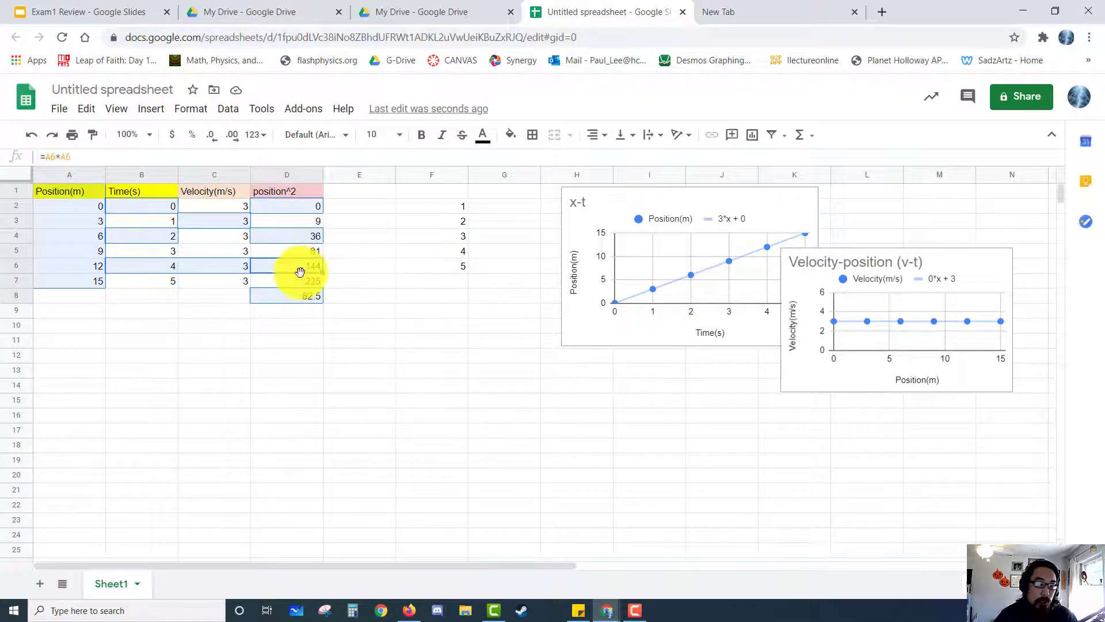
ctrl+click(296, 268)
ctrl+click(229, 224)
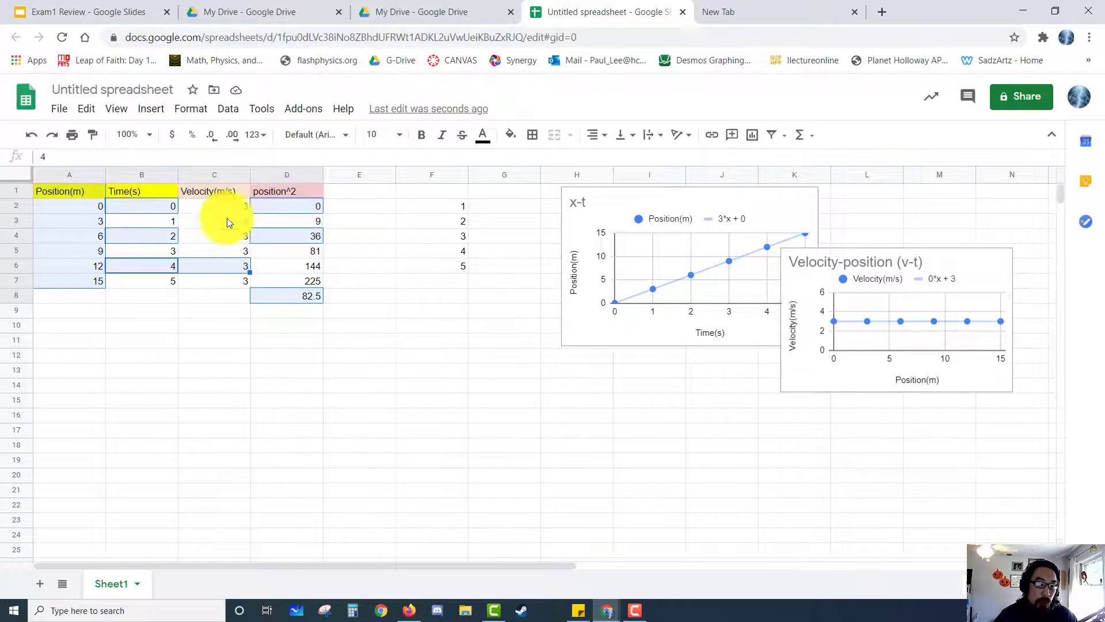
ctrl+click(275, 236)
ctrl+click(144, 237)
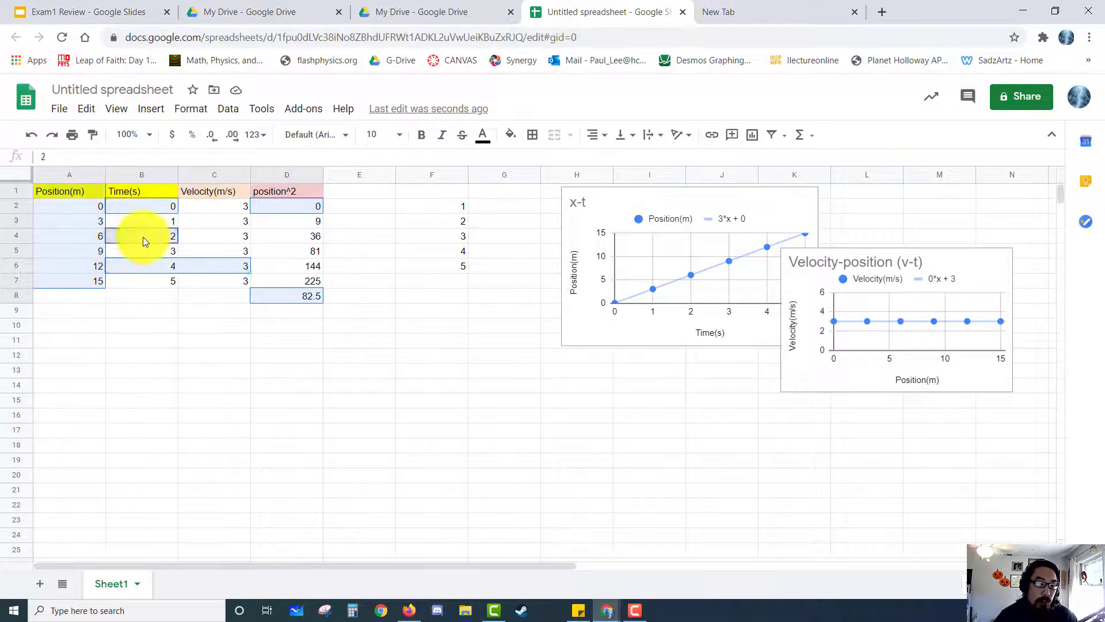
ctrl+click(140, 267)
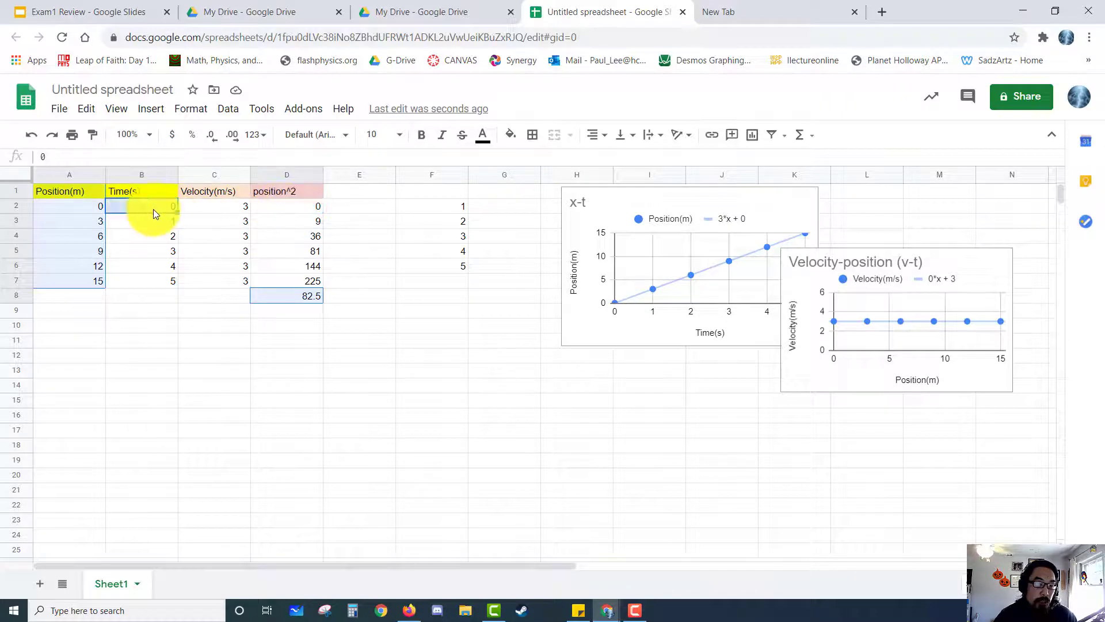
click(457, 374)
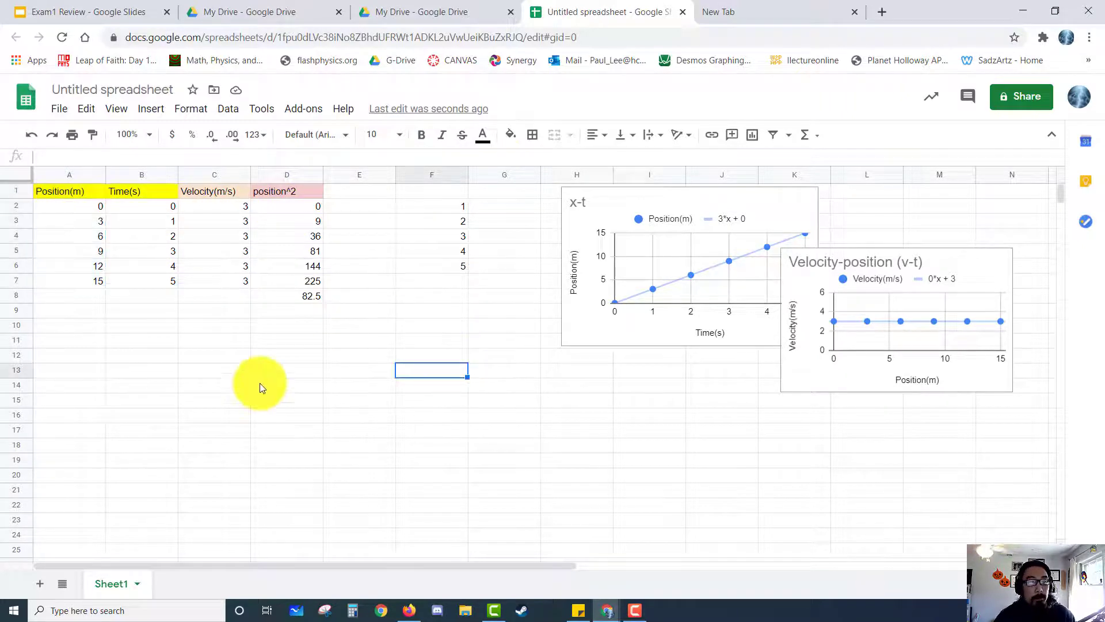